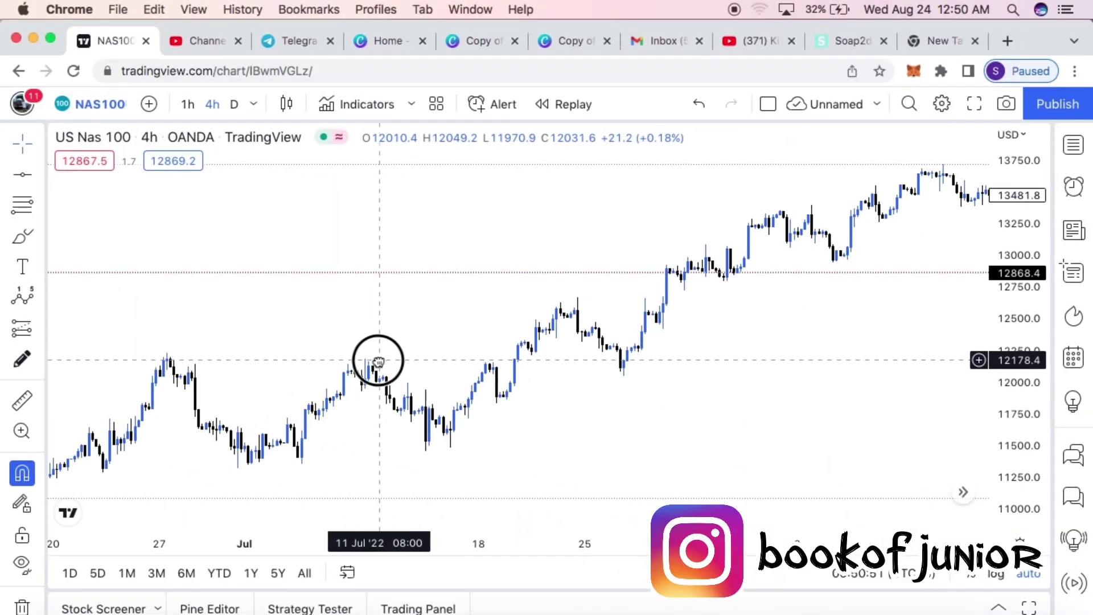
drag(378, 361, 291, 370)
drag(666, 380, 485, 360)
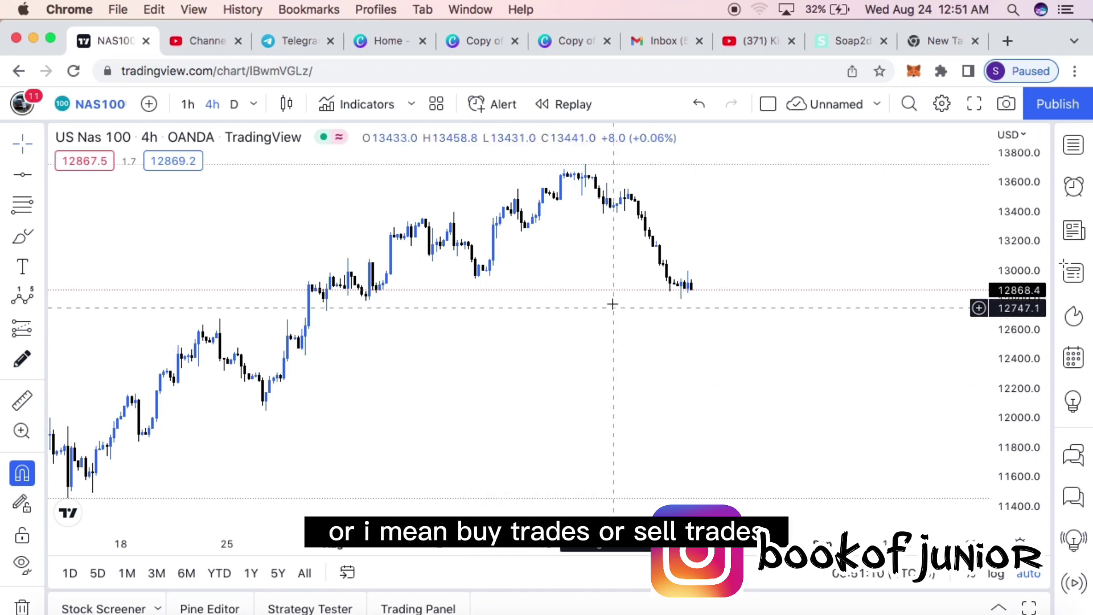
drag(166, 459, 672, 370)
scroll(262, 471, right, 5)
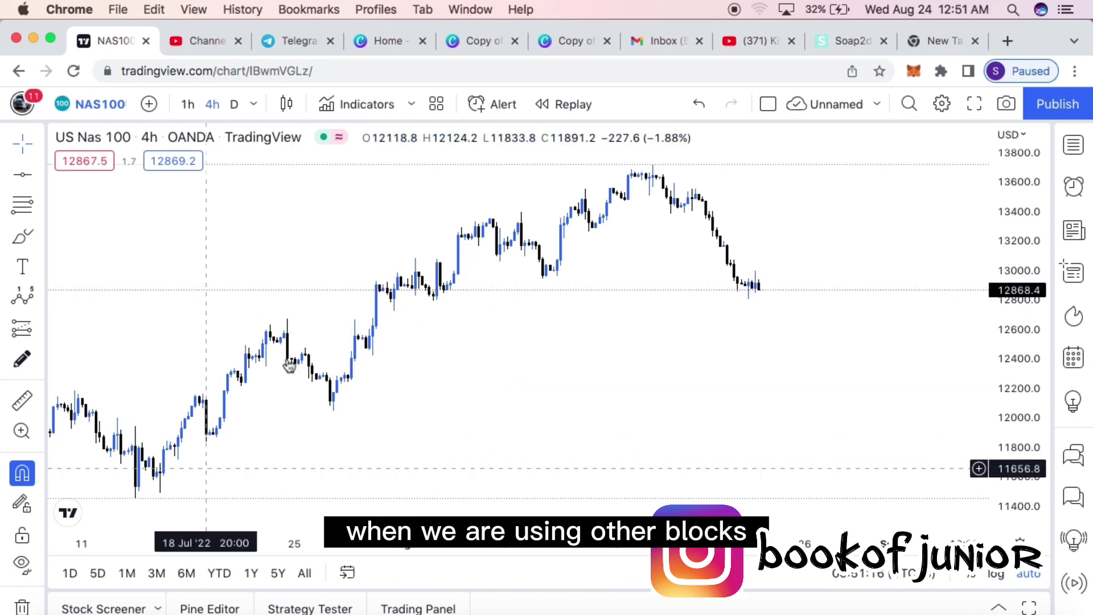
drag(137, 344, 557, 343)
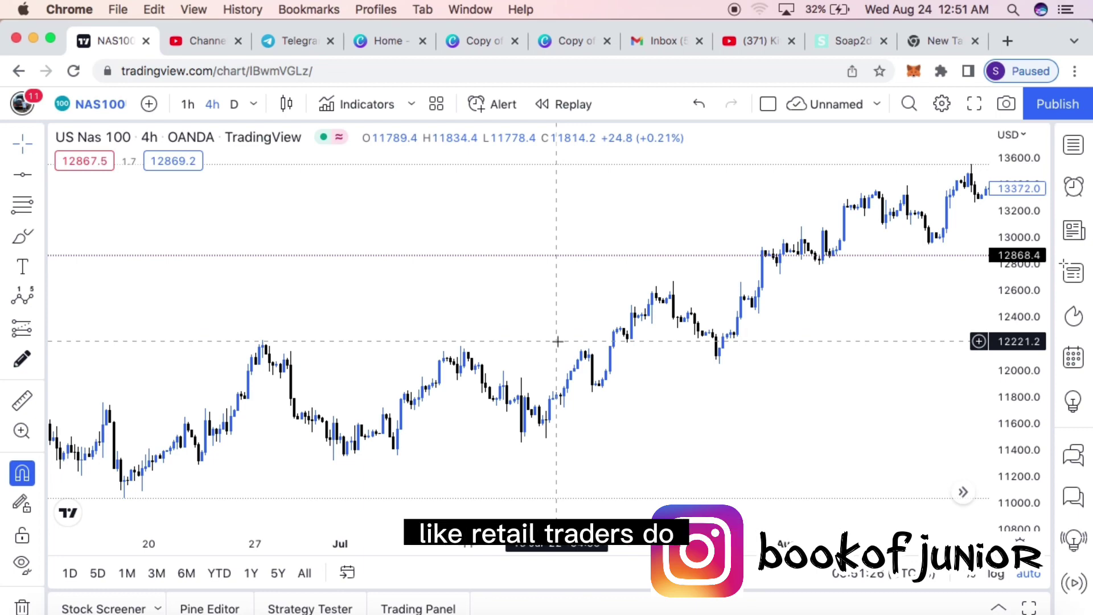
drag(851, 356, 285, 389)
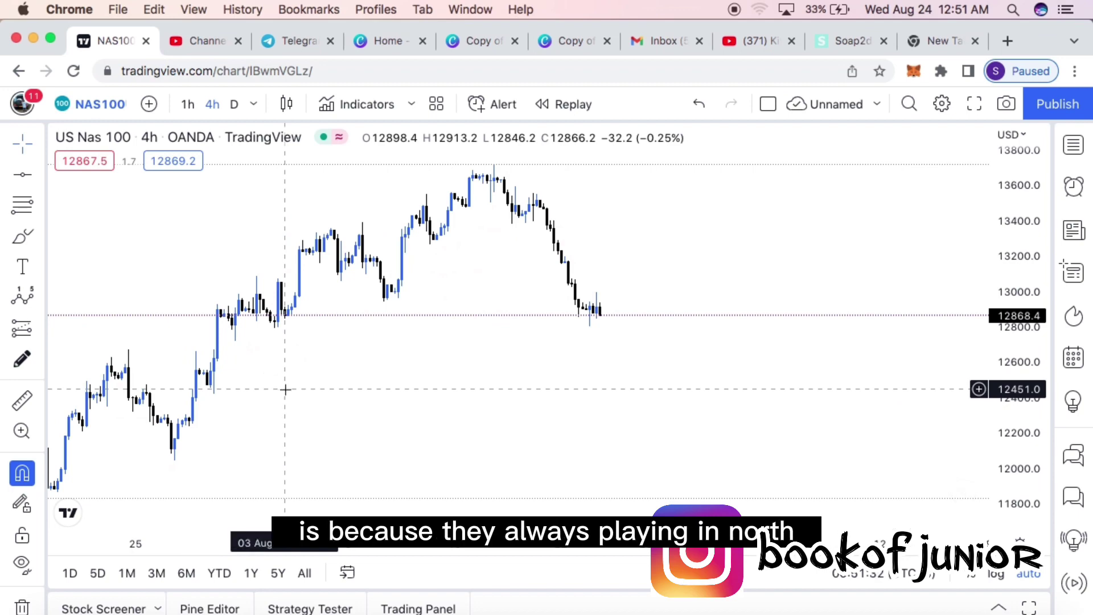
Switch the NAS100 chart to the daily timeframe and bring its price history from late 2021 into view
click(190, 104)
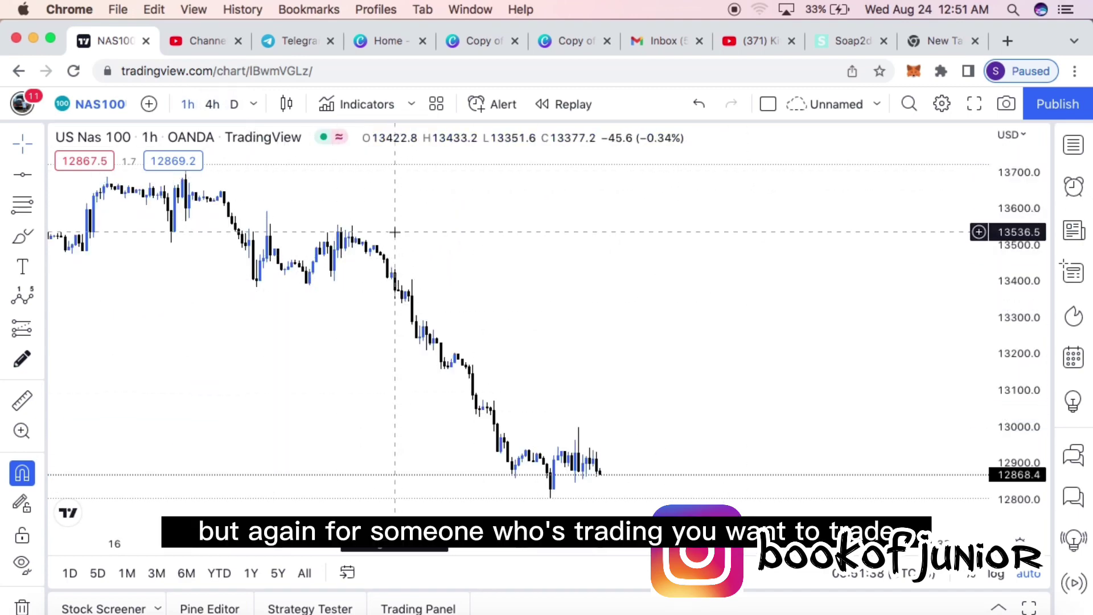
click(231, 105)
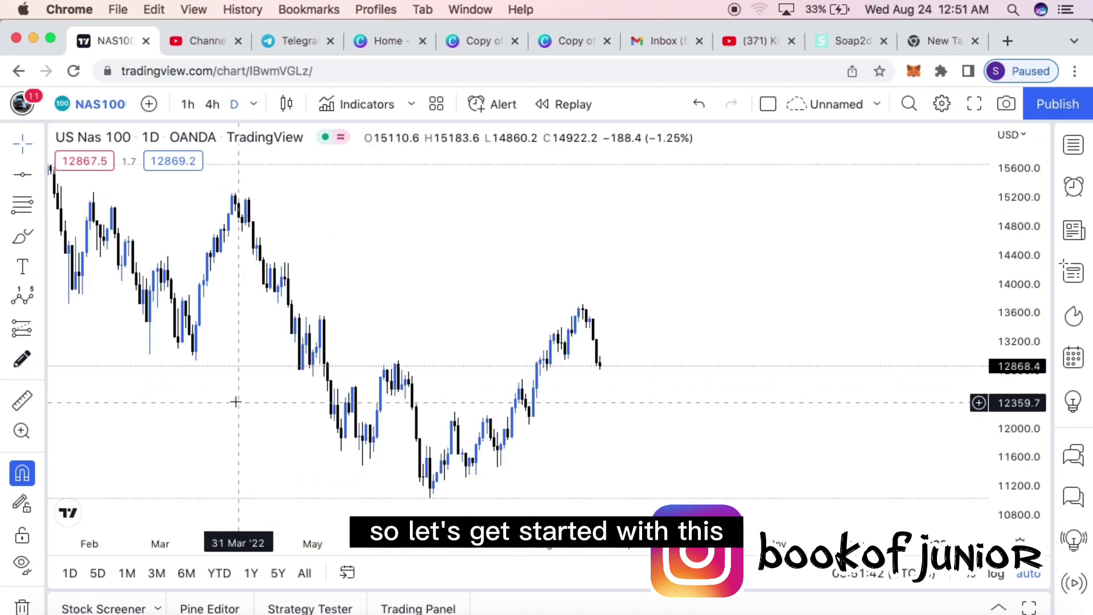
drag(169, 357, 534, 384)
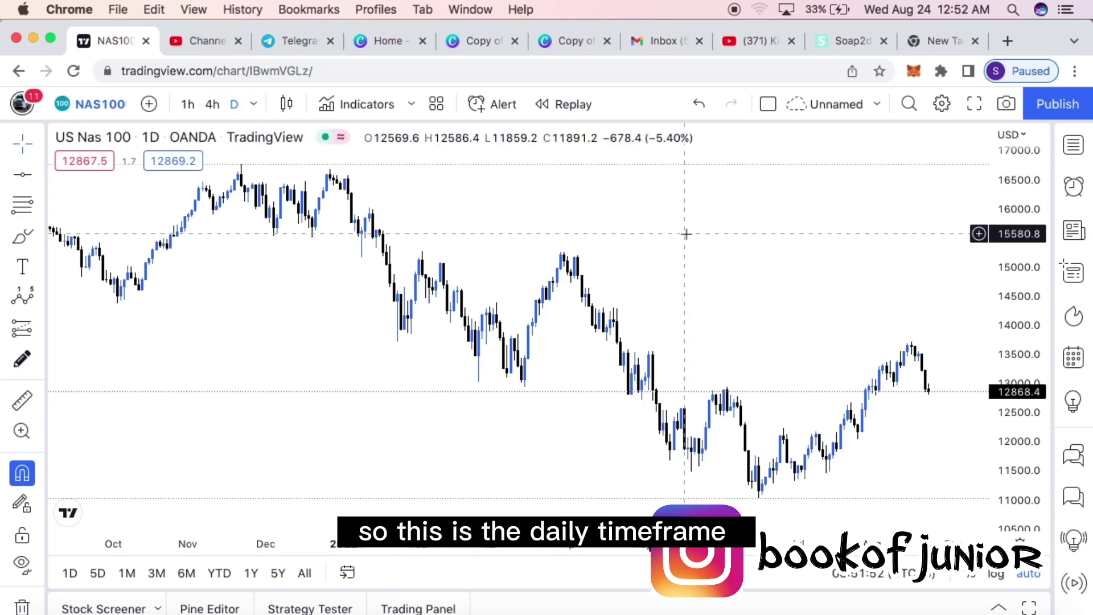
scroll(686, 233, up, 5)
scroll(686, 234, down, 5)
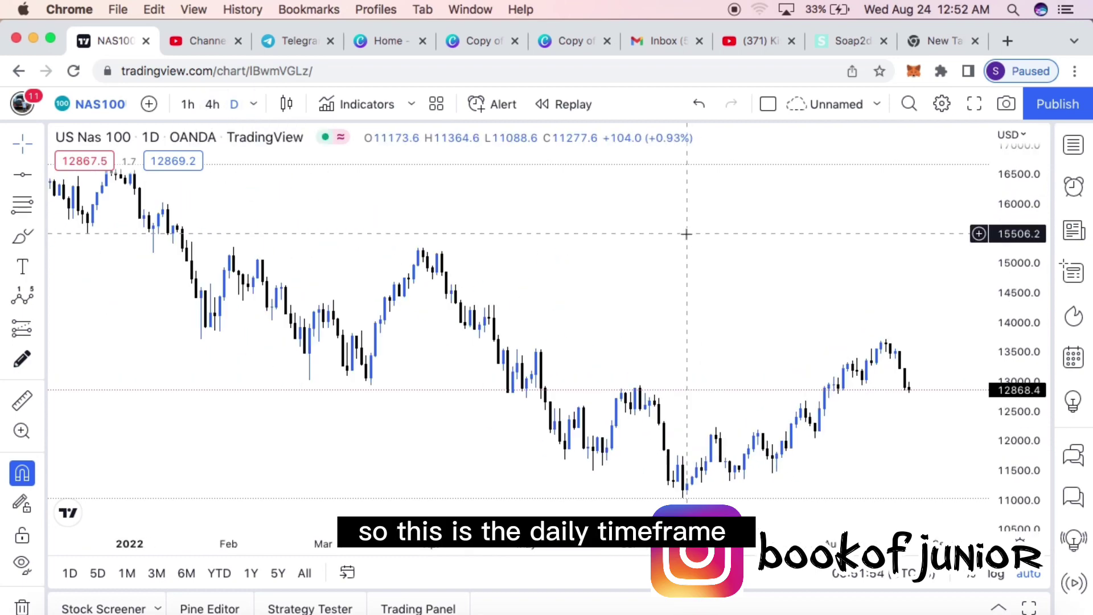
drag(232, 390, 271, 381)
Sketch brush lines tracing the 2022 decline and recovery and the latest drop from the August peak
mouse_move(304, 205)
mouse_down()
mouse_move(620, 348)
mouse_move(863, 477)
mouse_move(1034, 185)
mouse_up()
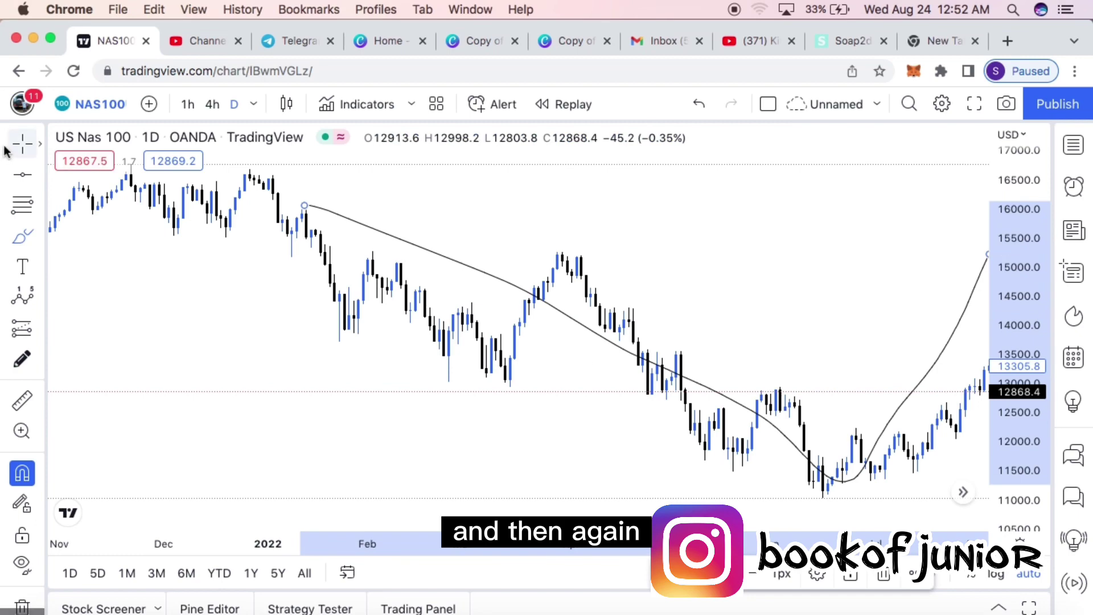
drag(805, 224, 353, 274)
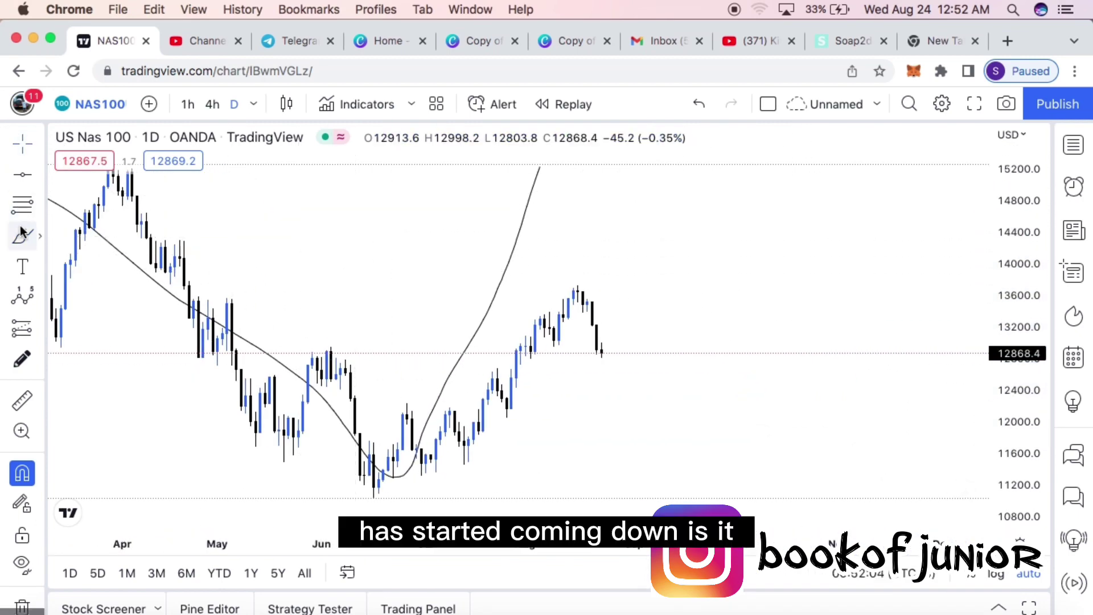
drag(587, 292, 613, 327)
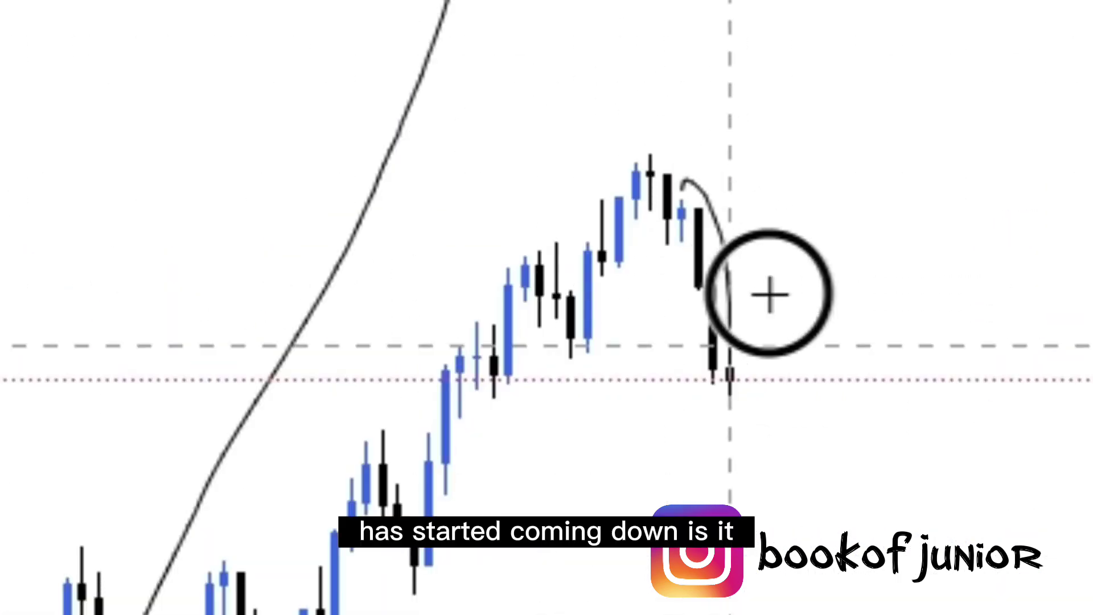
drag(770, 294, 860, 451)
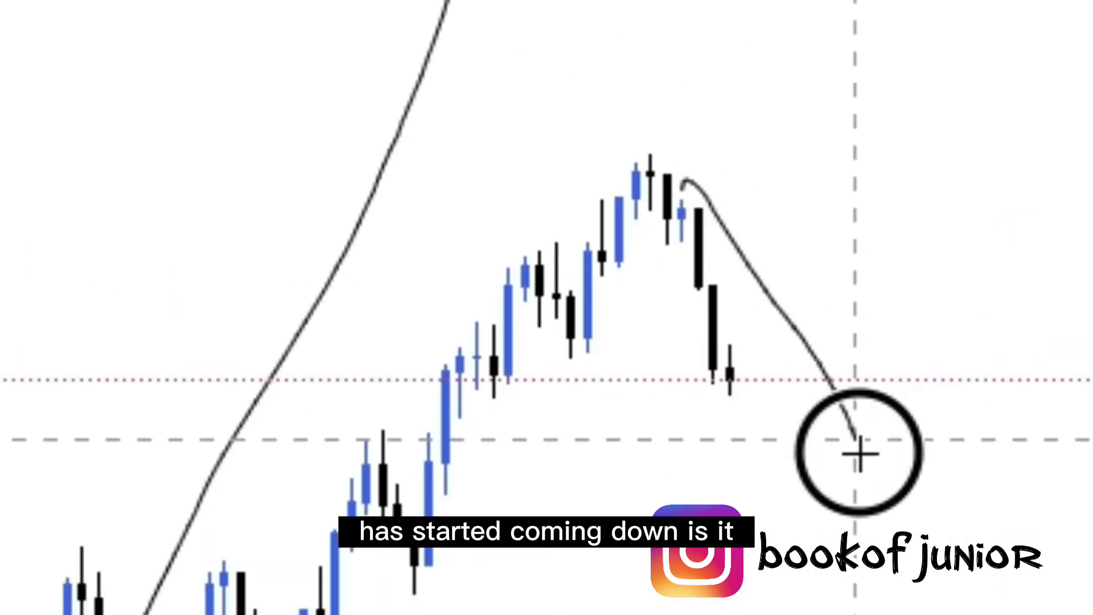
Circle the August peak with the brush, and remove this circle and the earlier trend lines from the chart
mouse_move(591, 297)
mouse_down()
mouse_move(551, 307)
mouse_move(632, 285)
mouse_move(535, 277)
mouse_up()
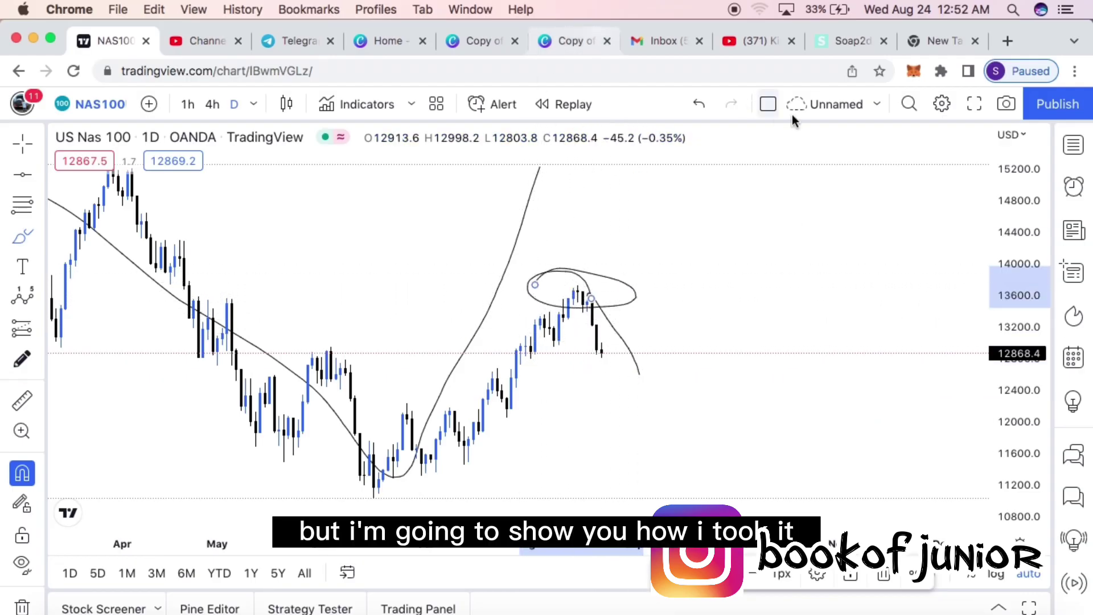
click(888, 574)
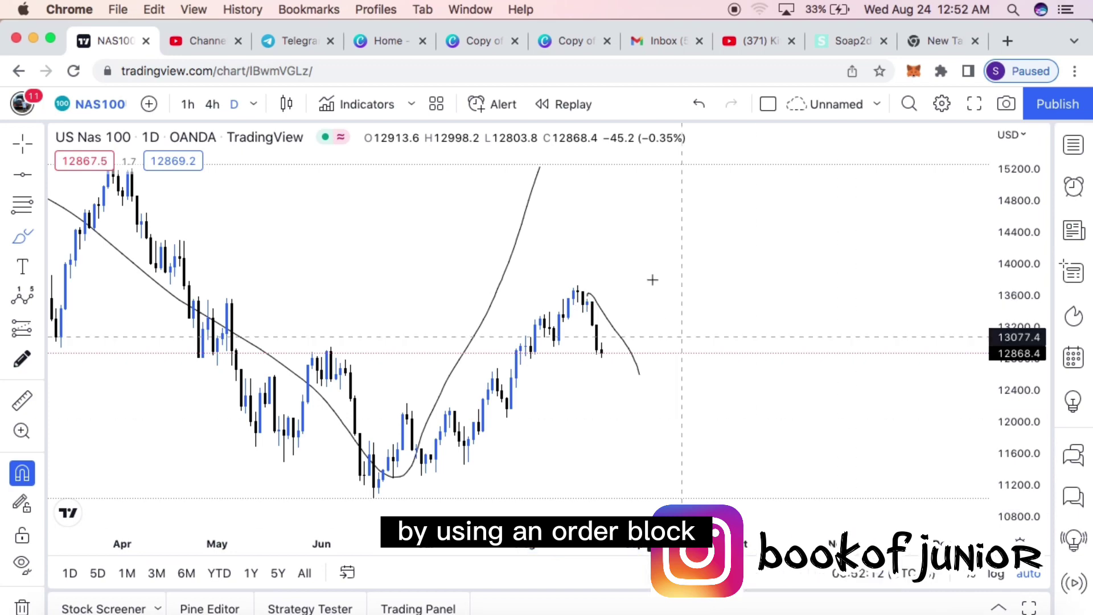
click(690, 112)
click(693, 109)
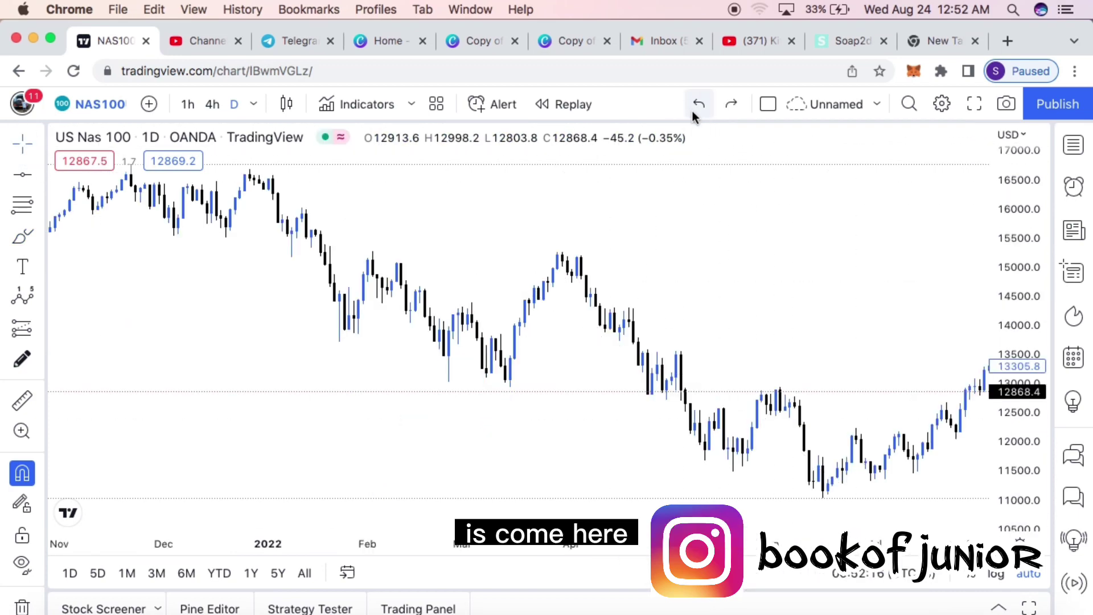
Search the indicators for "order" and add Sonarlab's "Order Blocks with signals" to the chart
drag(795, 276, 473, 257)
click(381, 106)
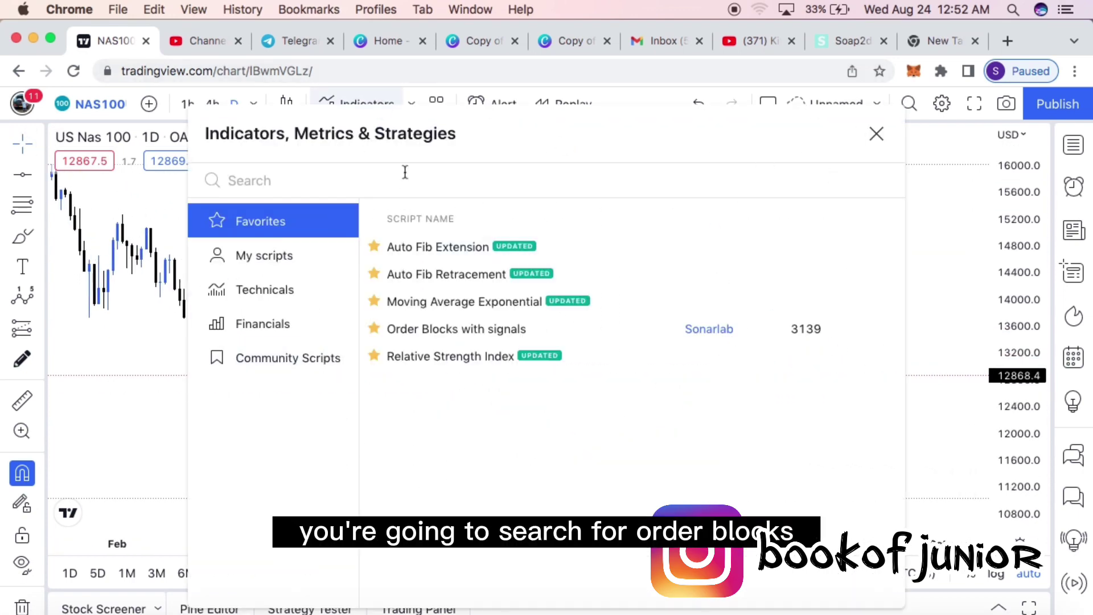
text(o)
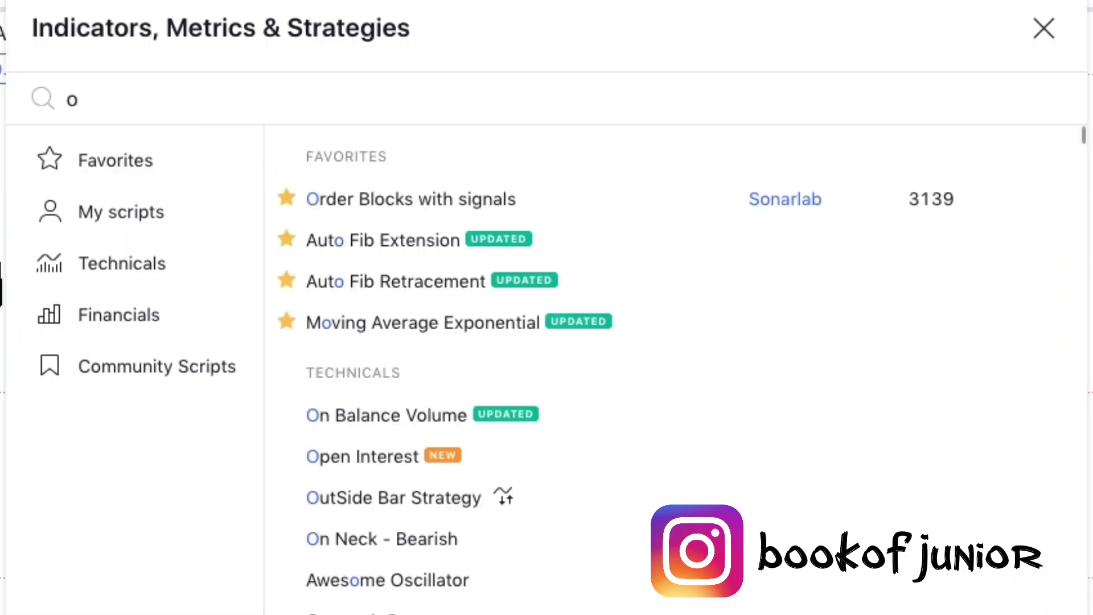
text(rder)
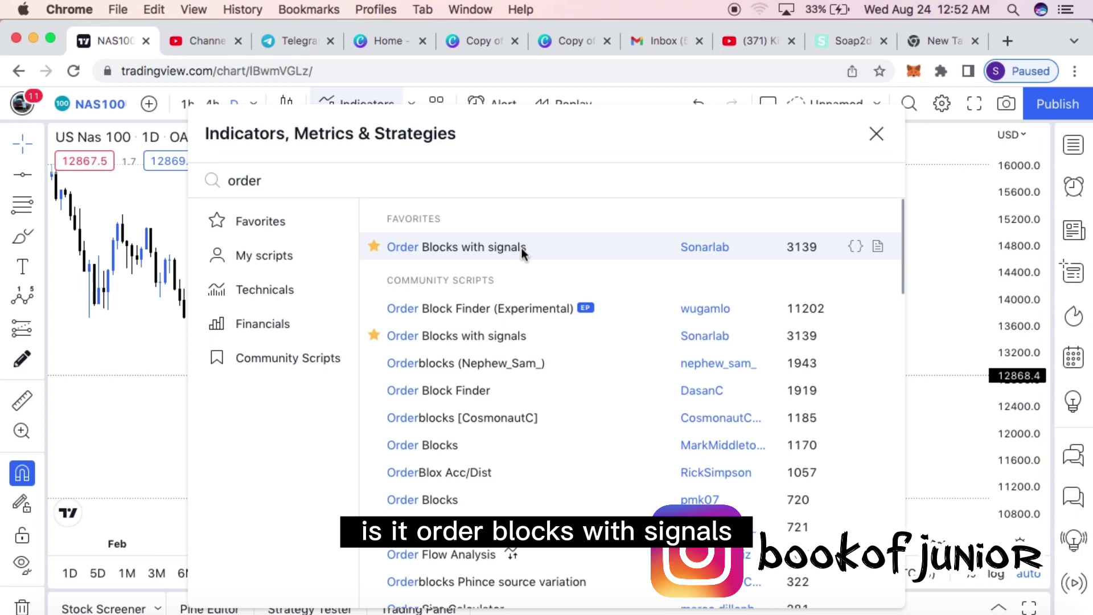
click(523, 254)
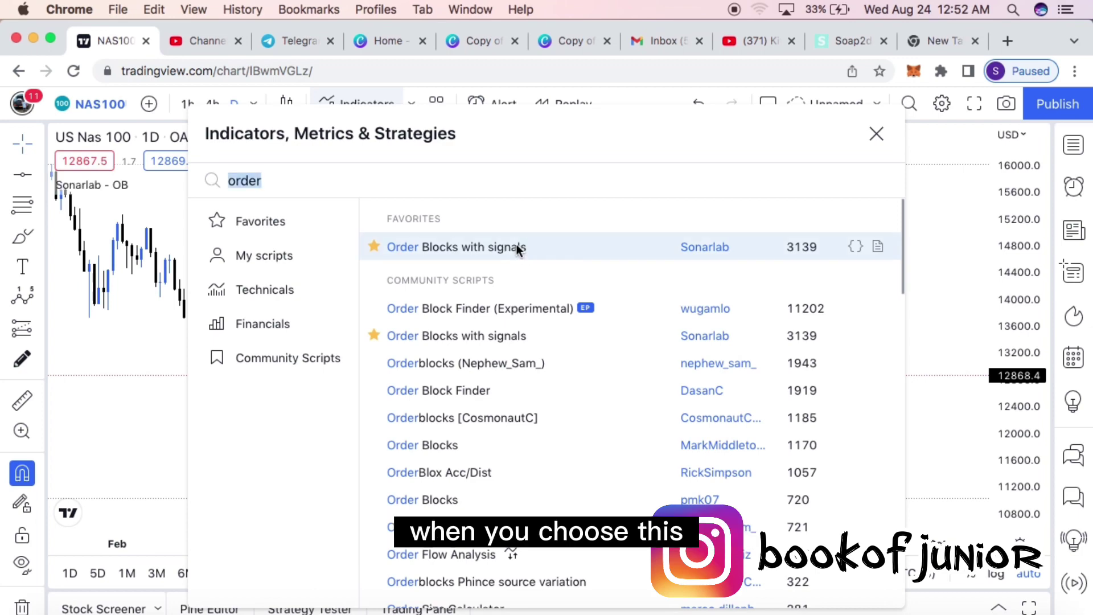
click(878, 136)
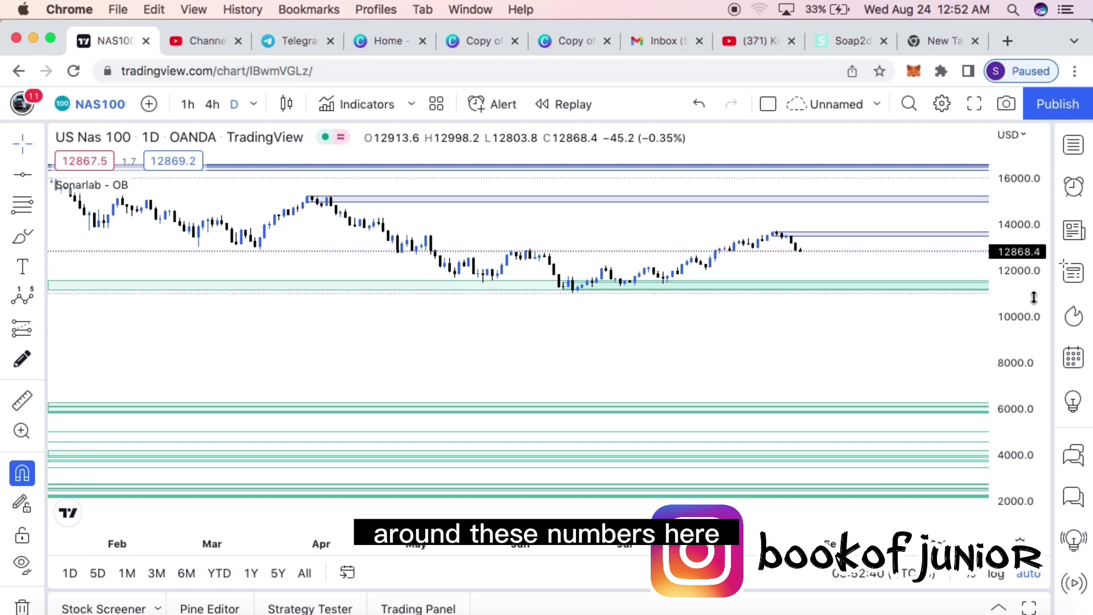
Rescale the price axis and reposition the chart so the recent candles and nearby order blocks are clearly readable
scroll(1014, 260, down, 6)
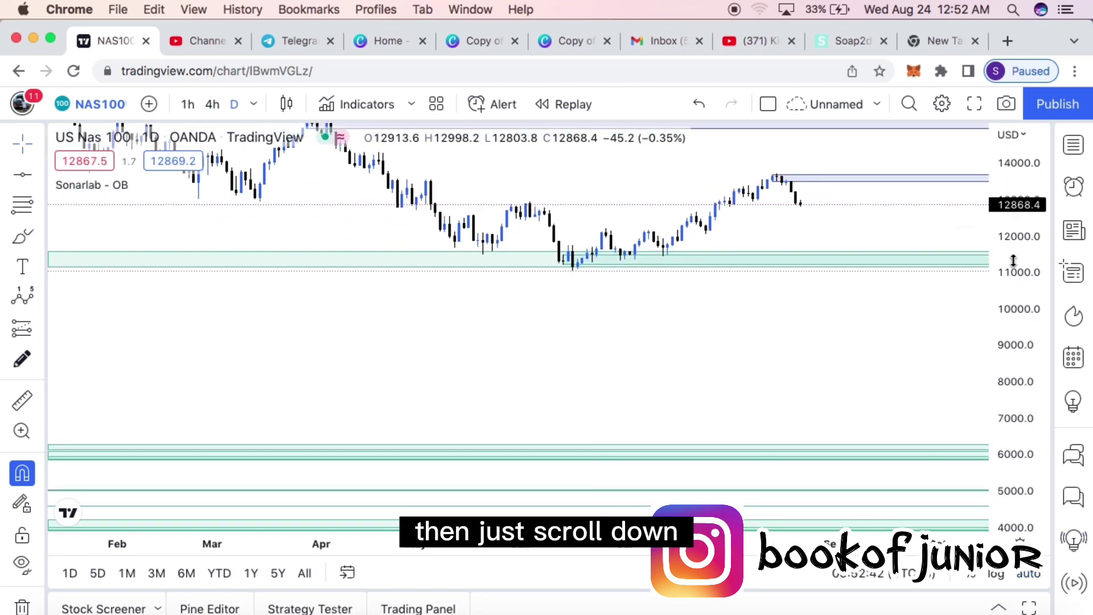
scroll(1014, 260, down, 5)
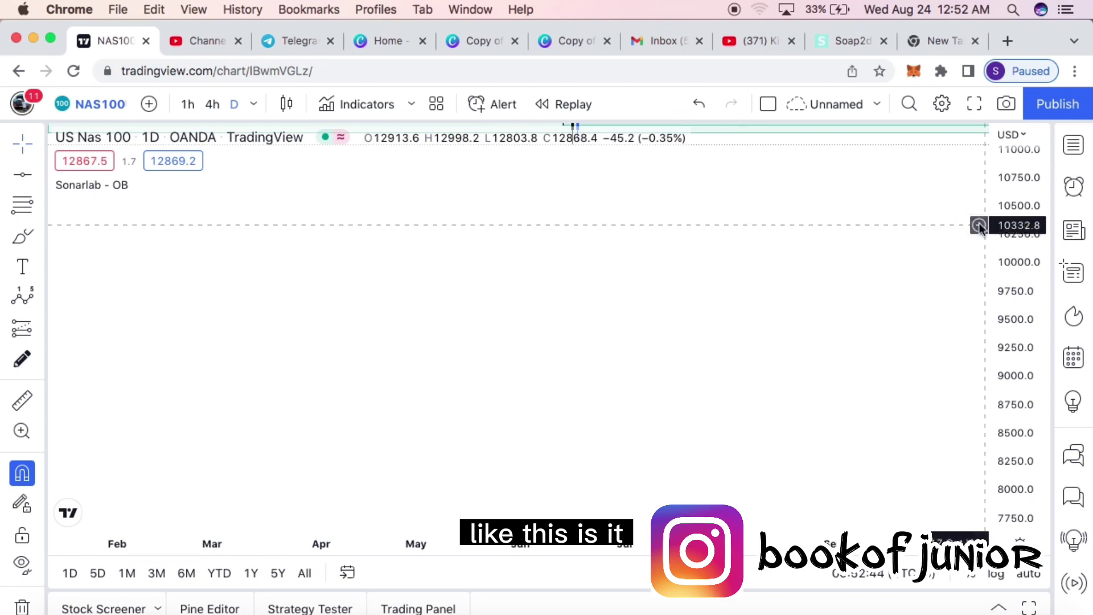
scroll(898, 480, up, 5)
drag(847, 407, 806, 339)
drag(1036, 242, 1036, 261)
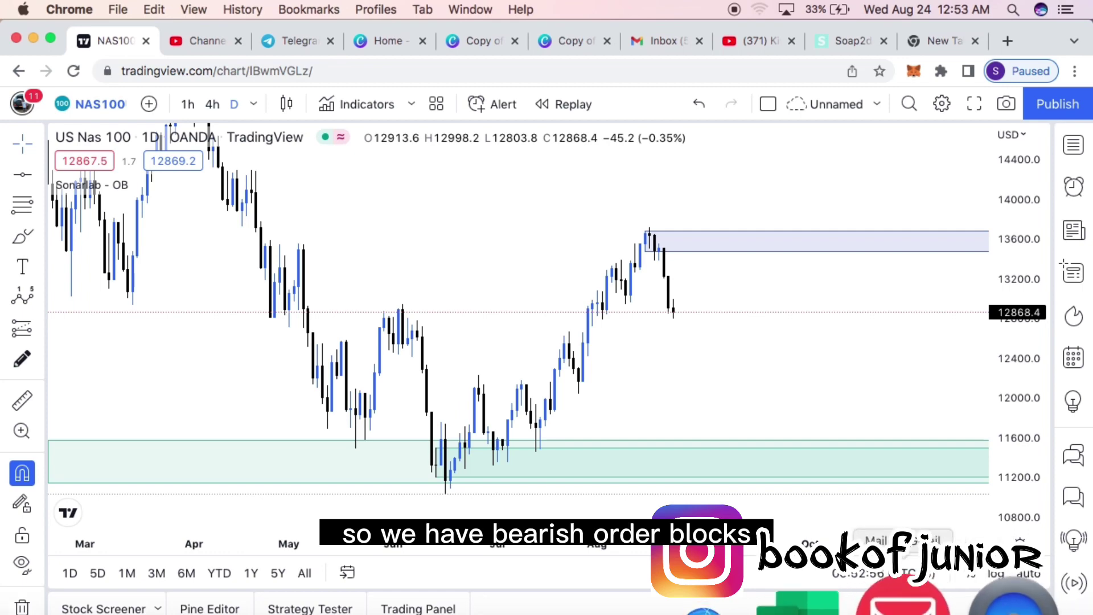
Circle the candles where the two bearish order blocks start with the brush, and undo both circles
drag(510, 326, 512, 408)
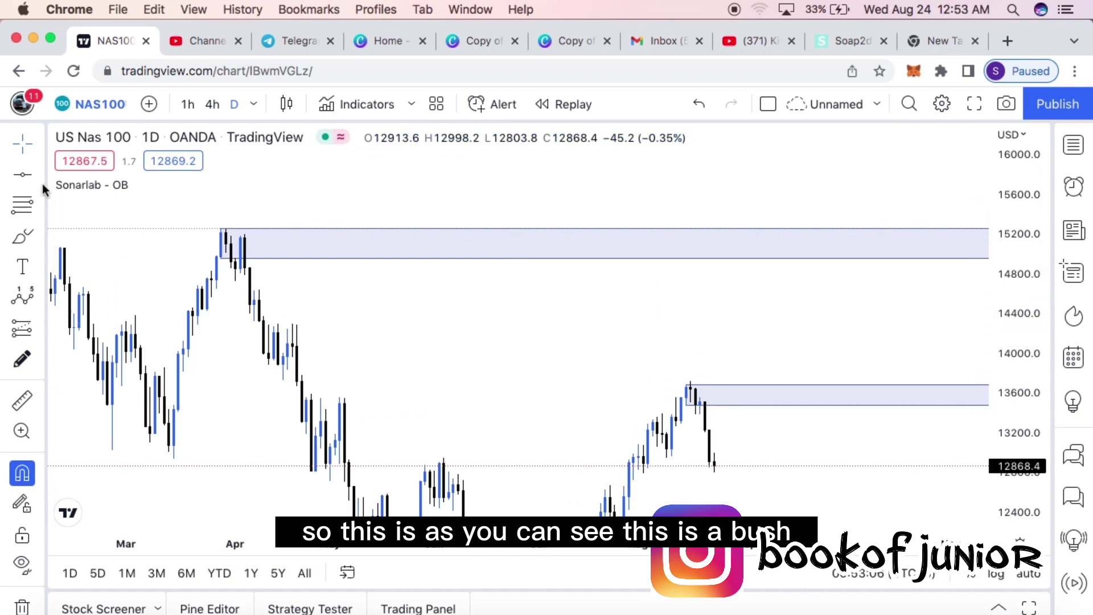
click(21, 238)
mouse_move(232, 223)
mouse_down()
mouse_move(196, 281)
mouse_move(222, 218)
mouse_up()
mouse_move(693, 387)
mouse_down()
mouse_move(691, 374)
mouse_move(676, 399)
mouse_move(688, 380)
mouse_up()
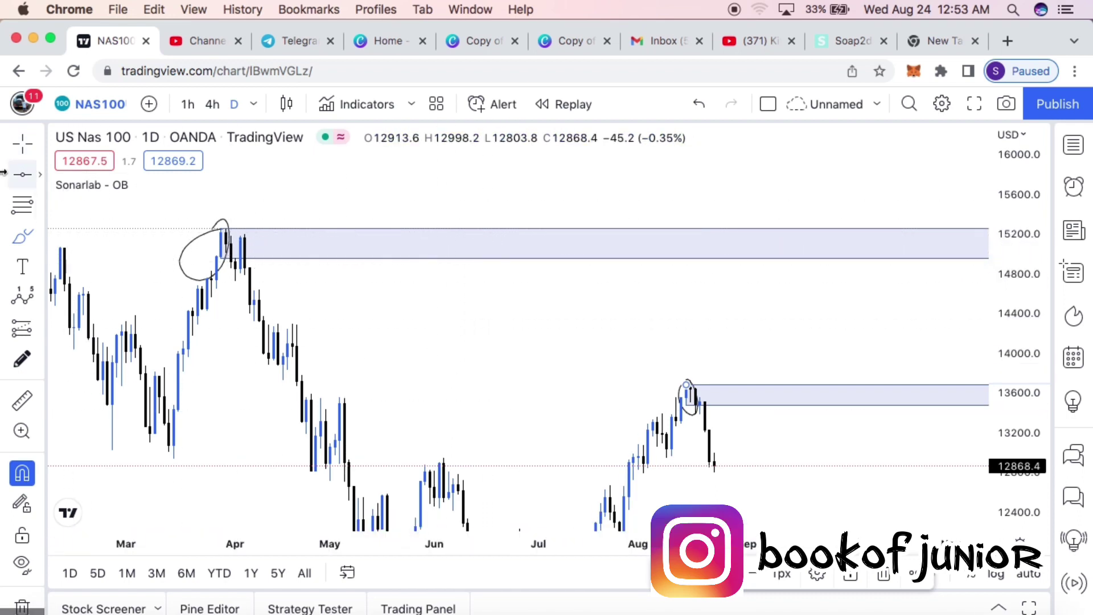
click(697, 107)
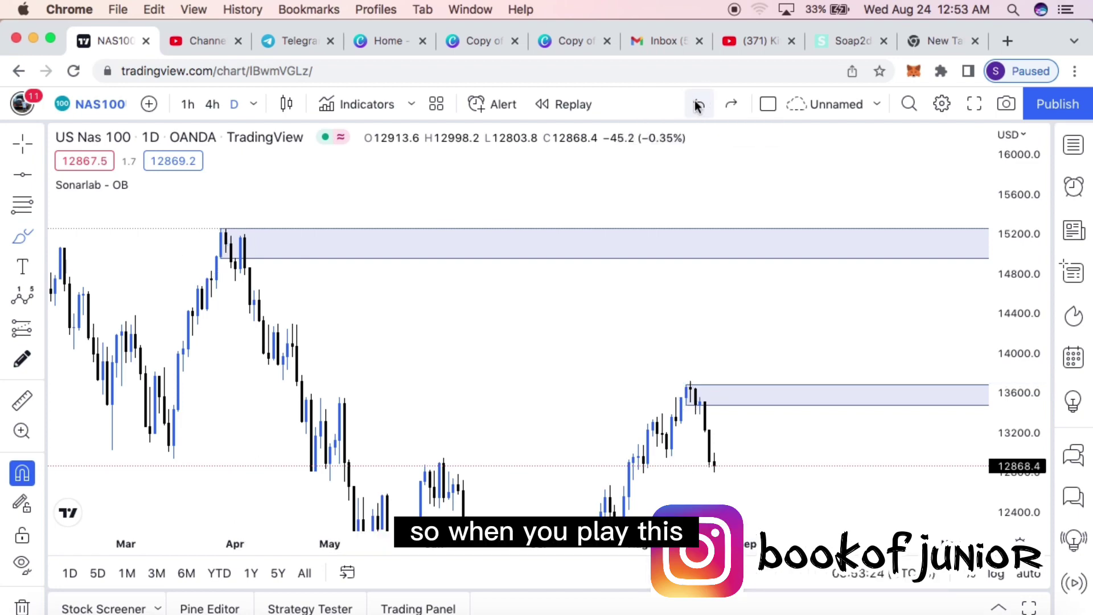
Circle the bearish order block near 13600 and the bullish order block near 11400 with the brush
click(13, 155)
drag(354, 358, 310, 240)
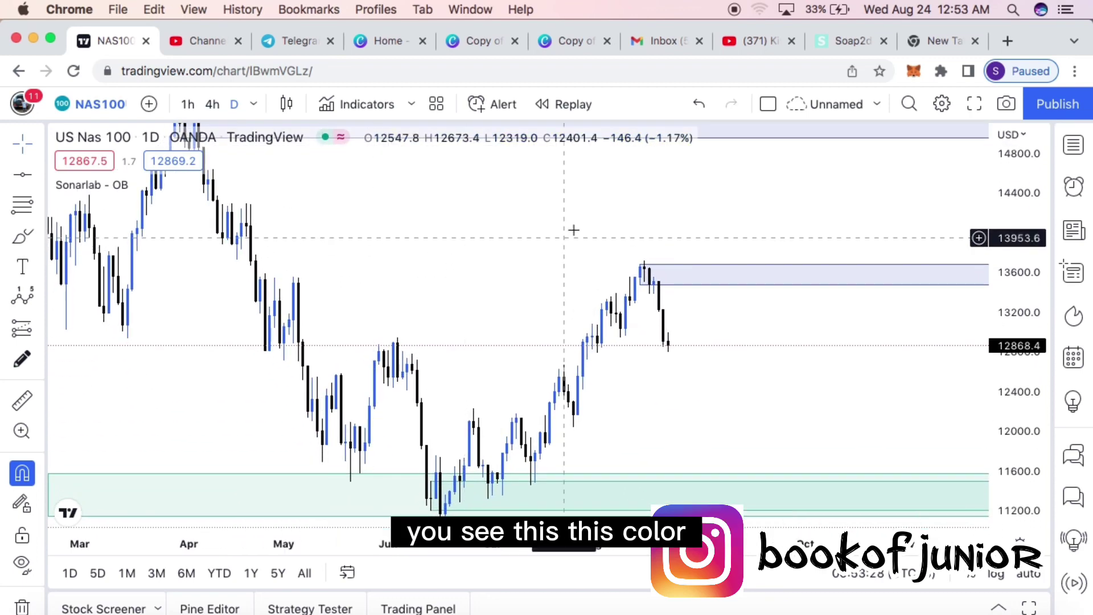
click(23, 237)
mouse_move(678, 237)
mouse_down()
mouse_move(621, 256)
mouse_move(764, 262)
mouse_move(642, 245)
mouse_up()
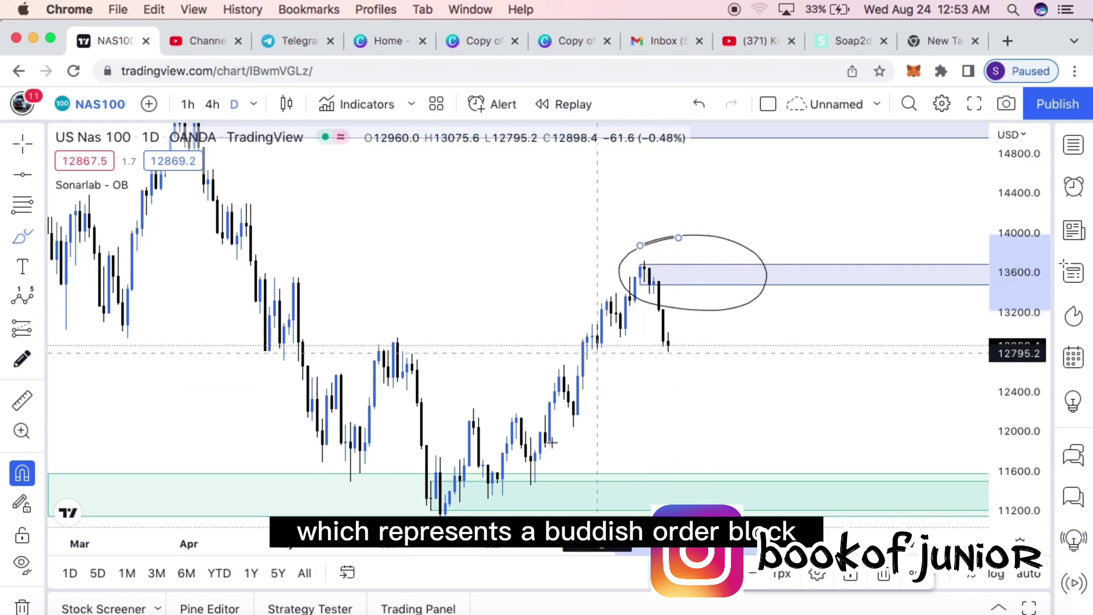
mouse_move(442, 474)
mouse_down()
mouse_move(395, 471)
mouse_move(473, 528)
mouse_move(480, 446)
mouse_move(380, 464)
mouse_up()
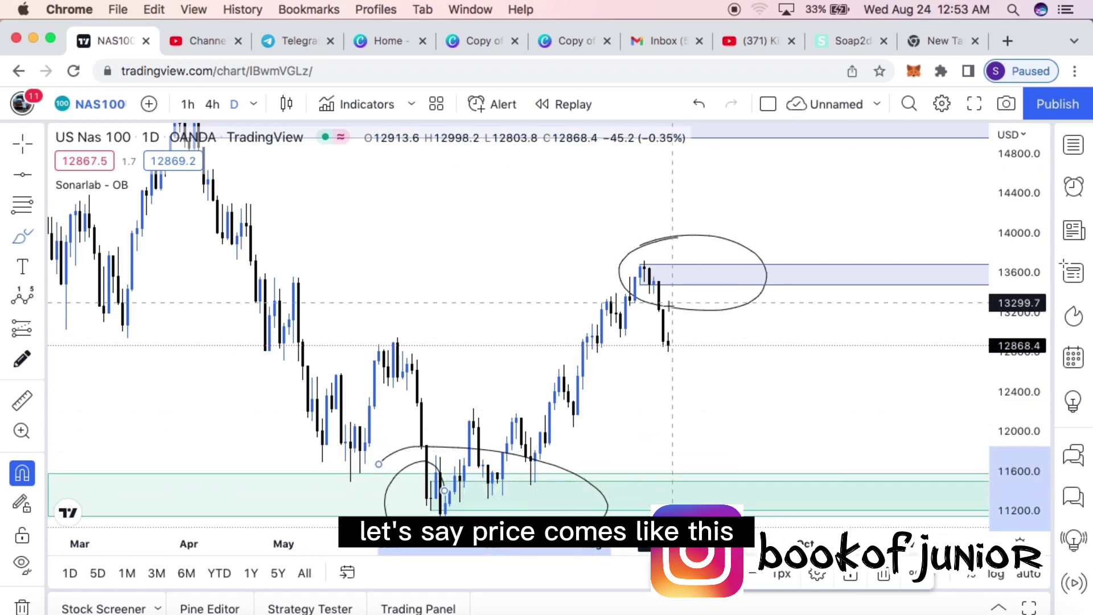
Sketch a projected price path falling to the bullish block, rebounding to the bearish block and dropping again, circling both reversal points
mouse_move(661, 310)
mouse_down()
mouse_move(715, 459)
mouse_move(728, 483)
mouse_move(739, 479)
mouse_move(723, 502)
mouse_move(752, 456)
mouse_move(715, 464)
mouse_up()
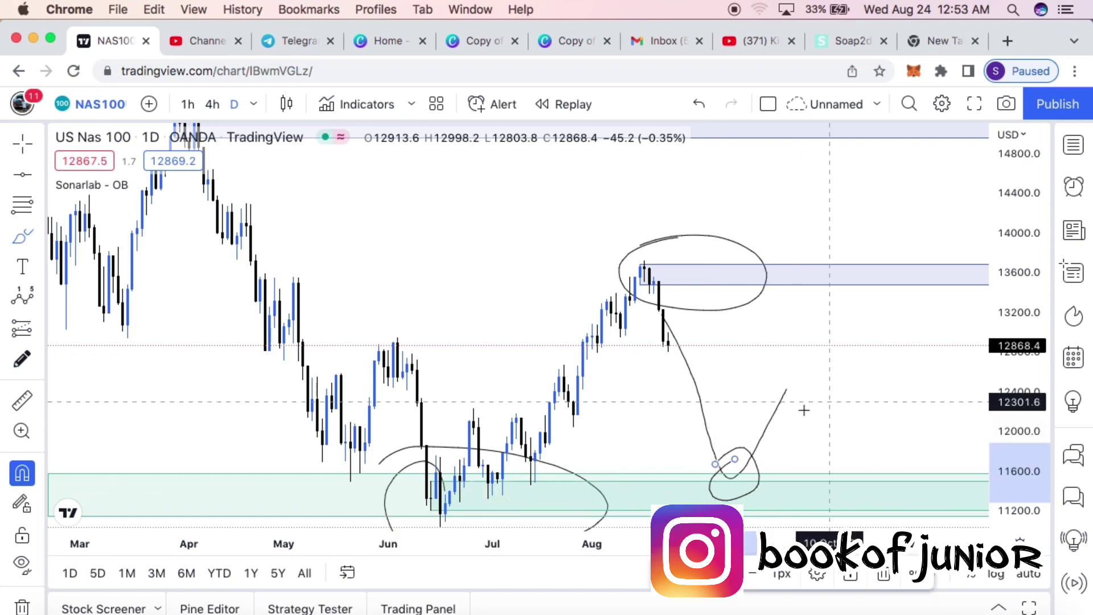
drag(785, 395, 838, 280)
drag(861, 323, 881, 386)
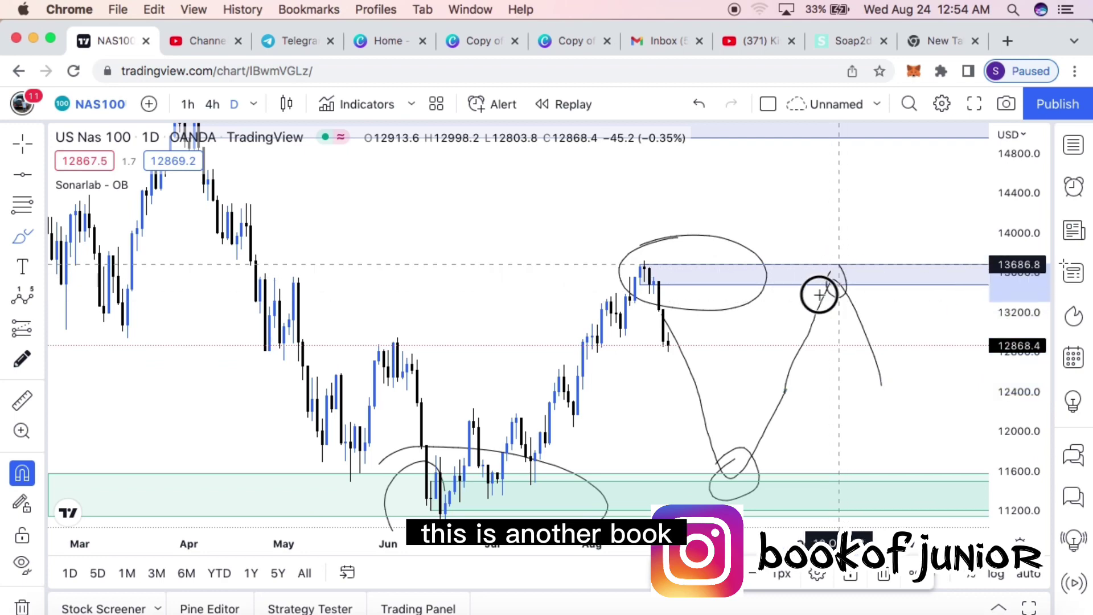
drag(819, 294, 820, 294)
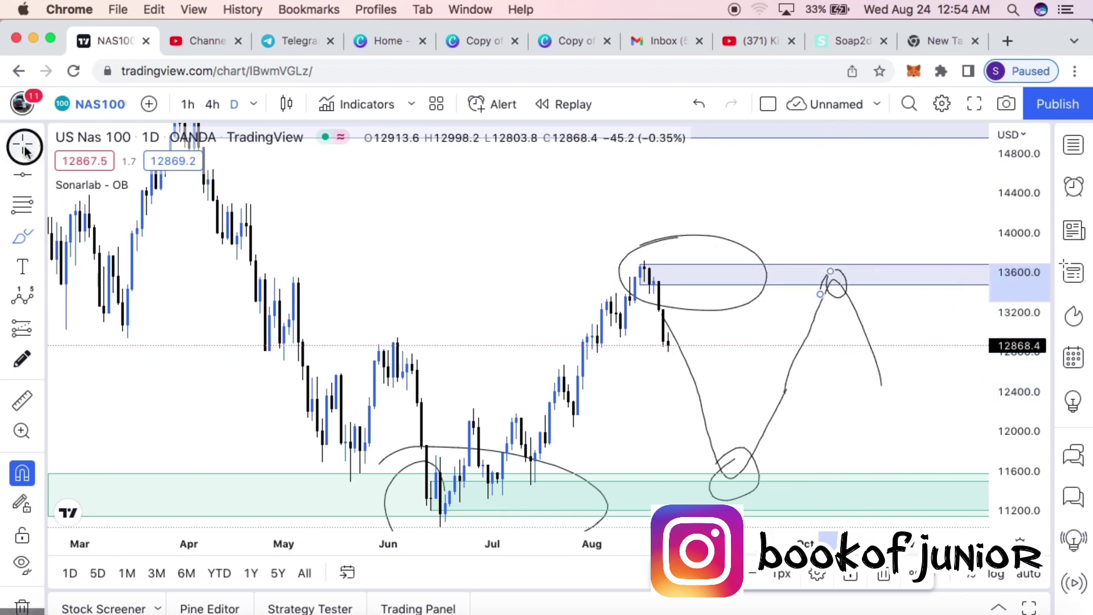
Draw a brush circle on the upper bearish order block near 15000, beyond the latest candles
drag(736, 235, 709, 309)
click(24, 244)
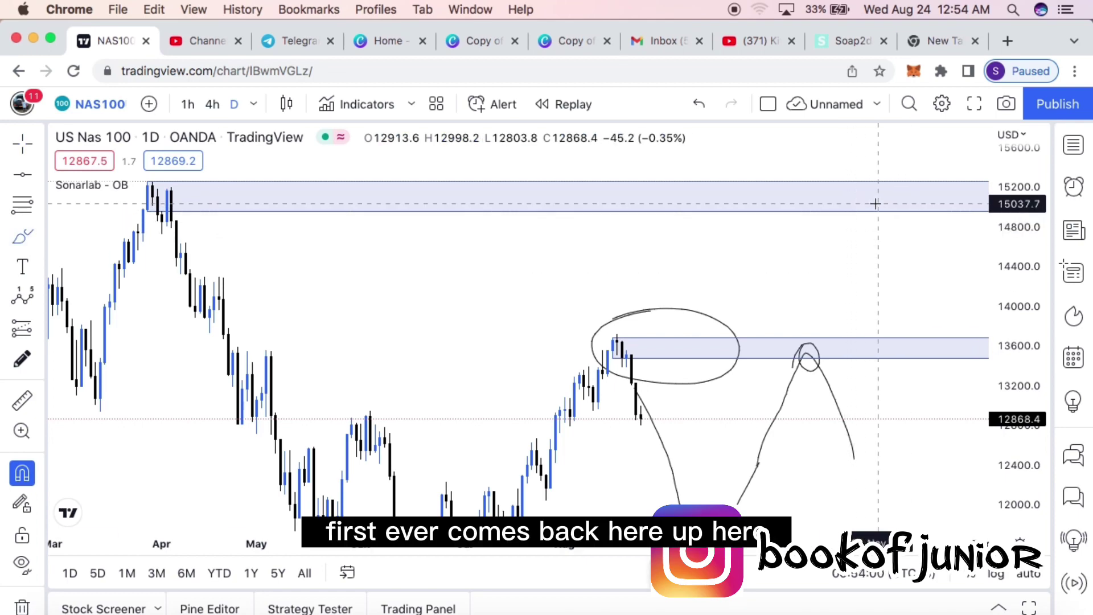
drag(868, 203, 888, 245)
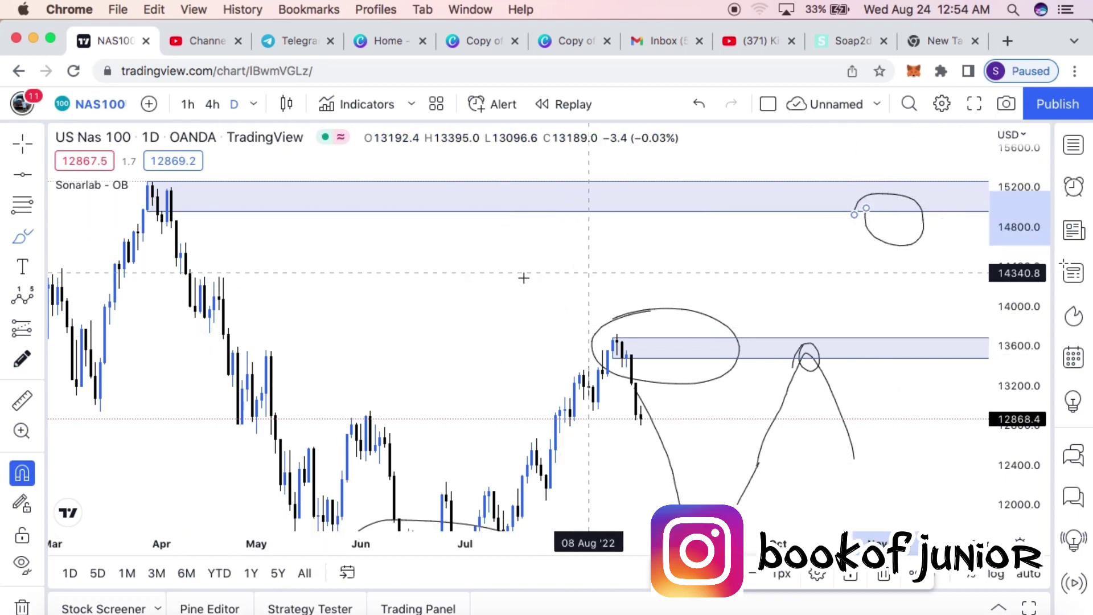
Remove all drawings from the chart and view the favorite indicators list
right_click(455, 224)
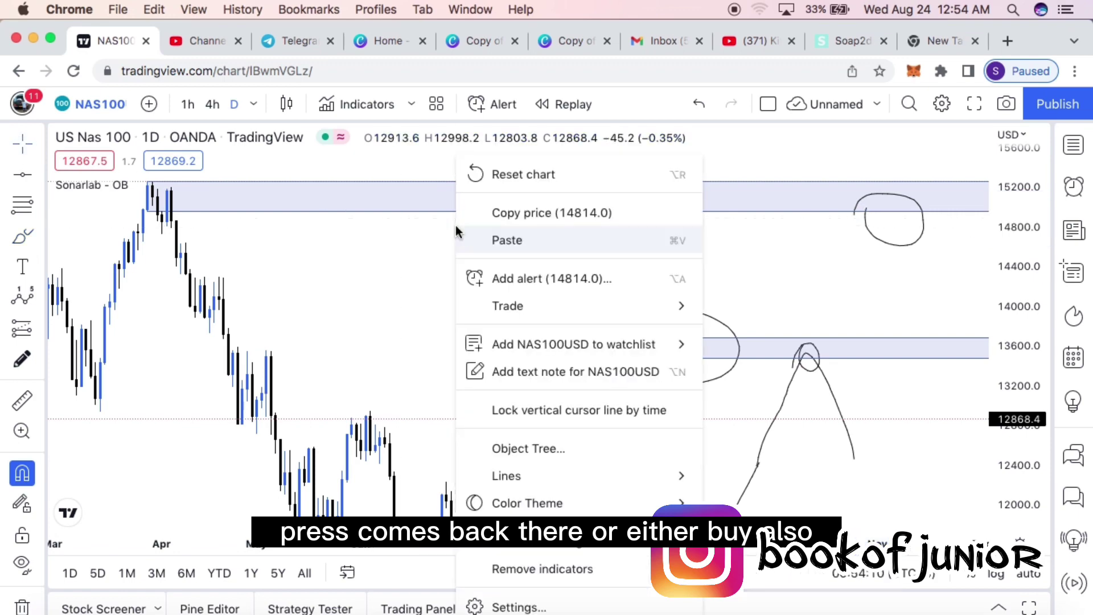
click(572, 548)
mouse_move(475, 355)
mouse_down()
mouse_move(493, 293)
mouse_move(486, 351)
mouse_up()
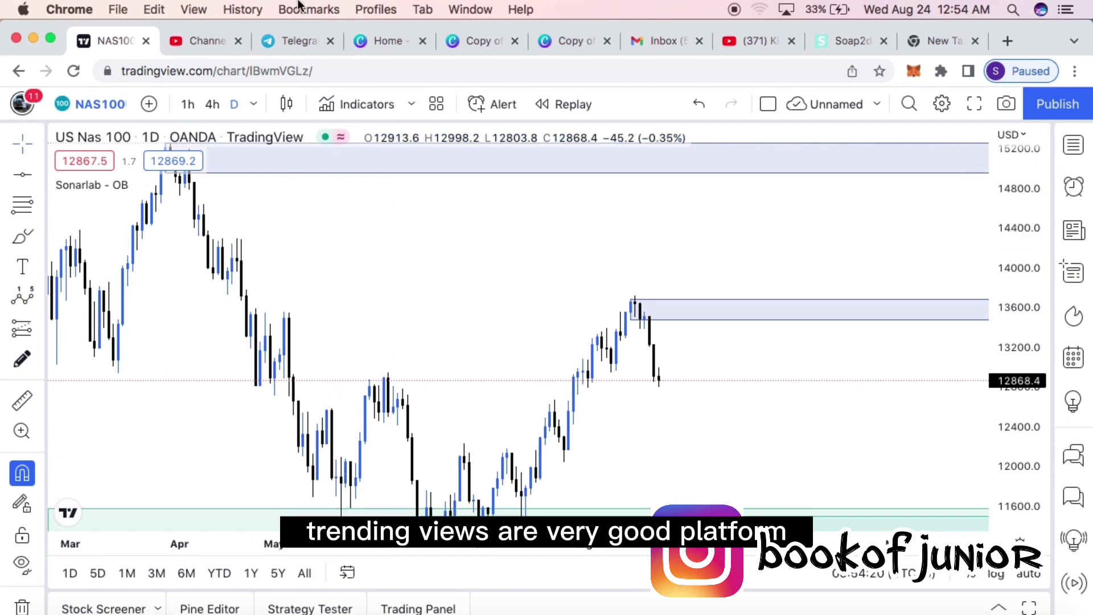
click(359, 105)
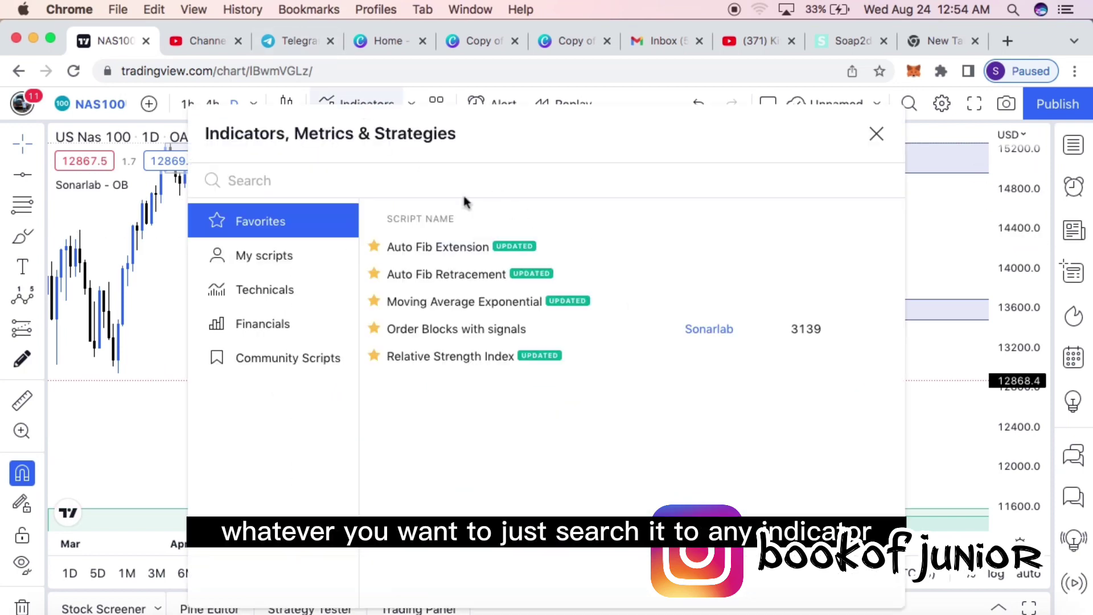
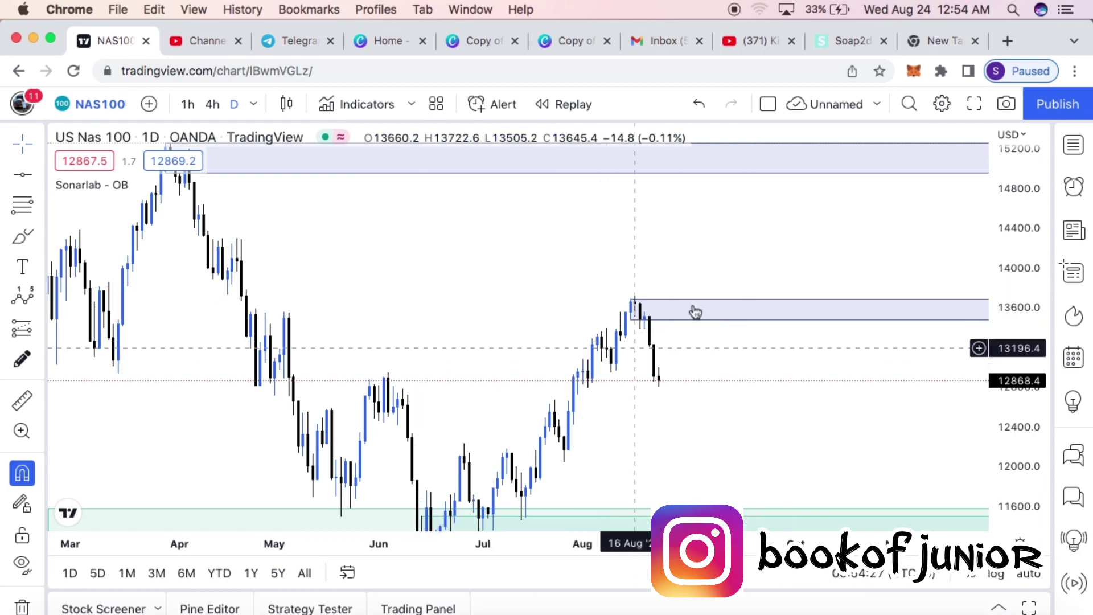
Circle the candles where the bearish order block near 13600 starts with the brush, and delete the circle
click(16, 234)
mouse_move(598, 296)
mouse_down()
mouse_move(664, 293)
mouse_move(651, 280)
mouse_up()
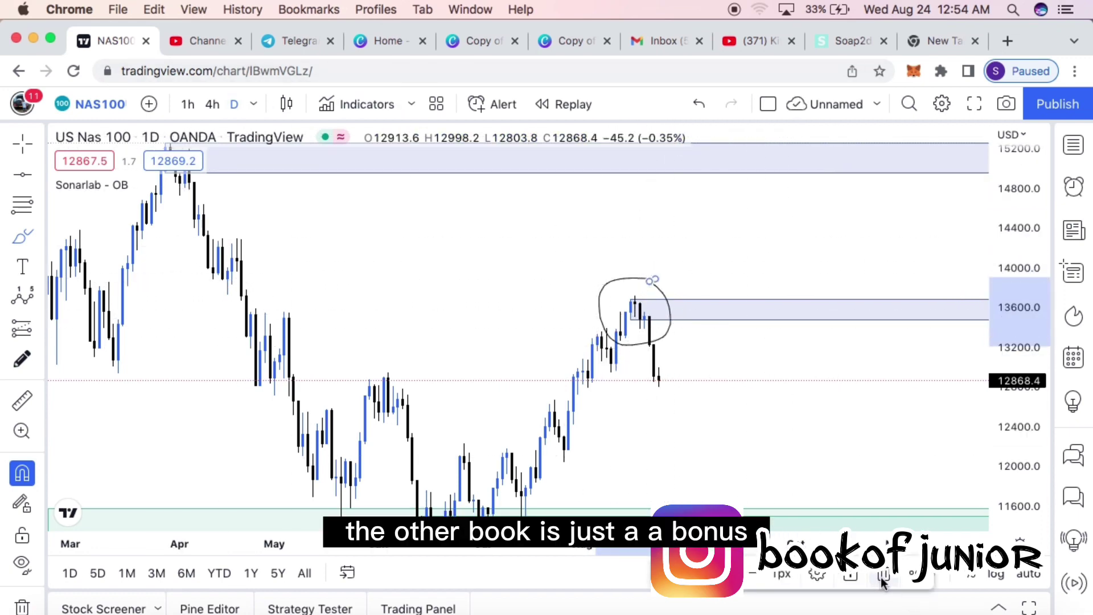
key(Delete)
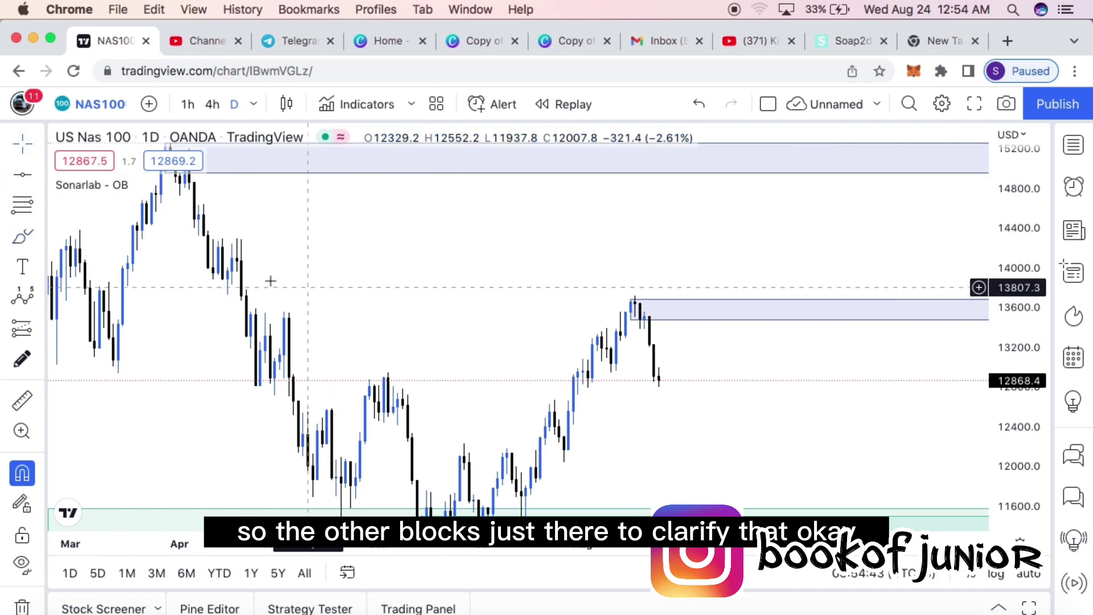
Switch the NAS100 chart to the 4h timeframe and enlarge the price scale around the bearish order blocks near 13600
click(212, 105)
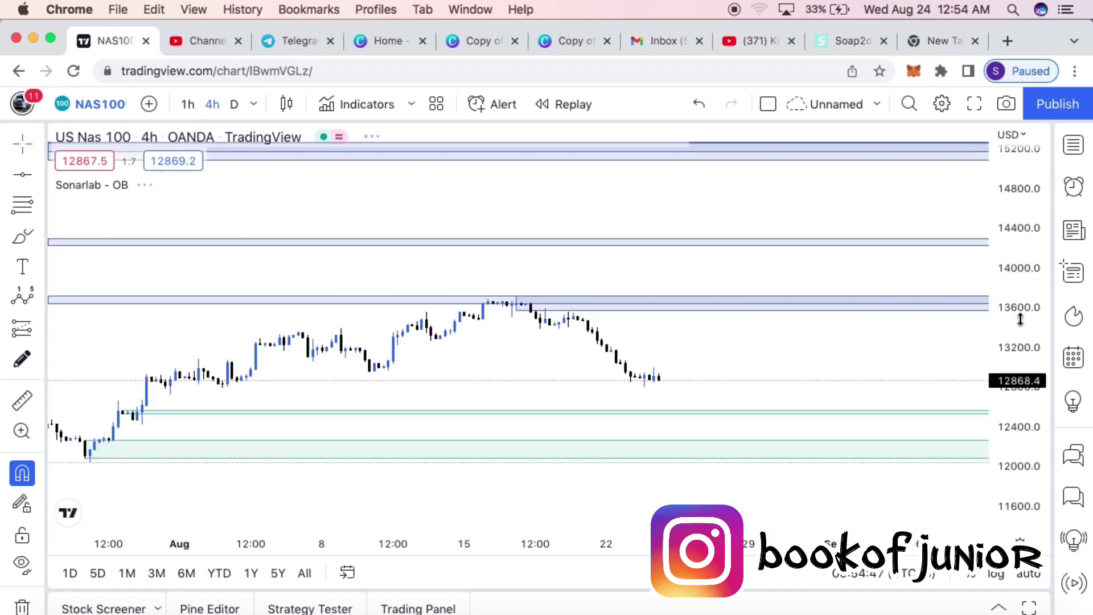
mouse_move(1011, 337)
mouse_down()
mouse_move(1011, 350)
mouse_move(1012, 338)
mouse_up()
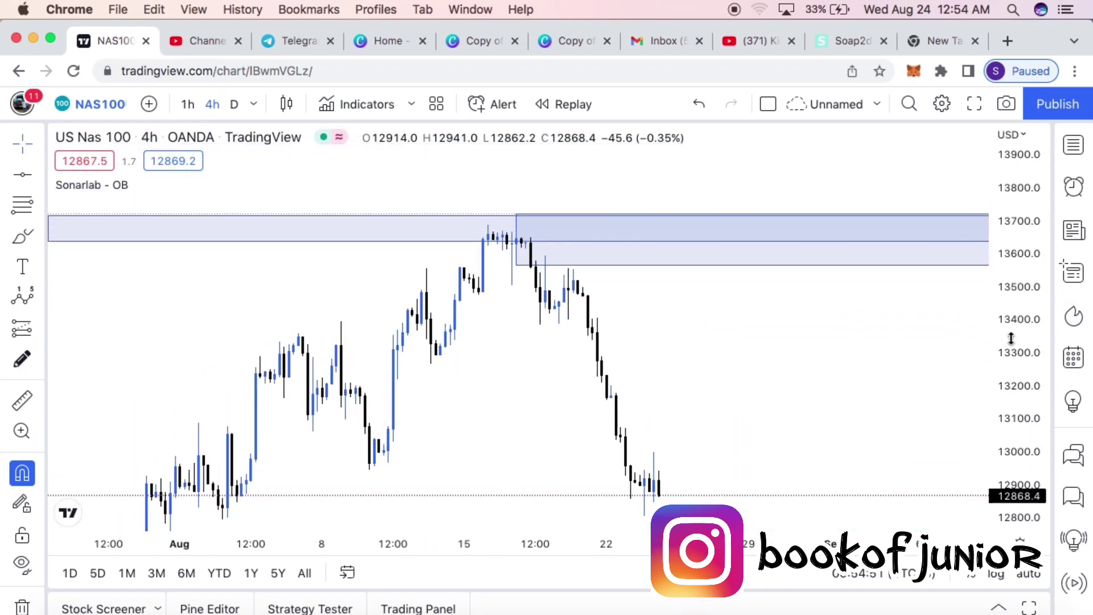
mouse_move(423, 408)
mouse_down()
mouse_move(469, 308)
mouse_move(453, 403)
mouse_up()
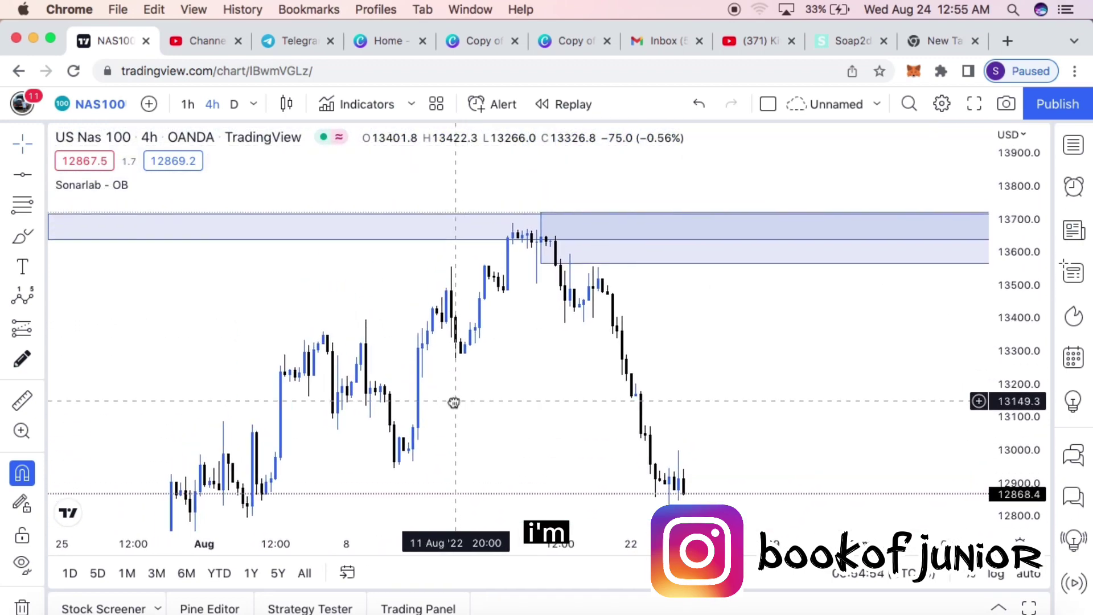
Circle the candles retesting the underside of the bearish order block near 13550 with the brush, and undo the circle
click(19, 244)
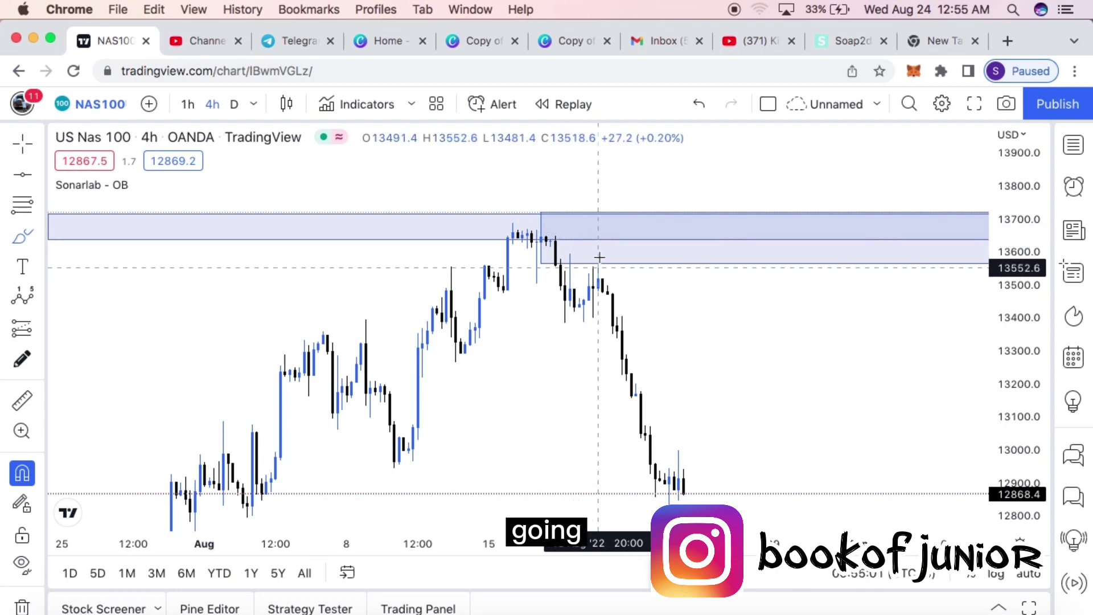
mouse_move(600, 257)
mouse_down()
mouse_move(559, 254)
mouse_move(588, 334)
mouse_move(633, 258)
mouse_up()
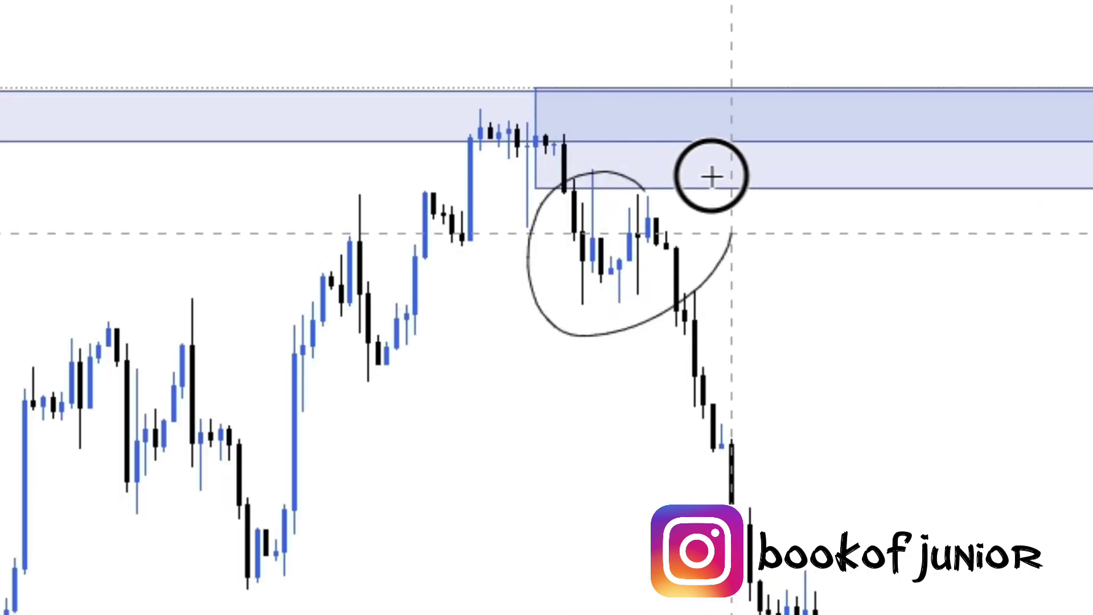
drag(731, 233, 564, 180)
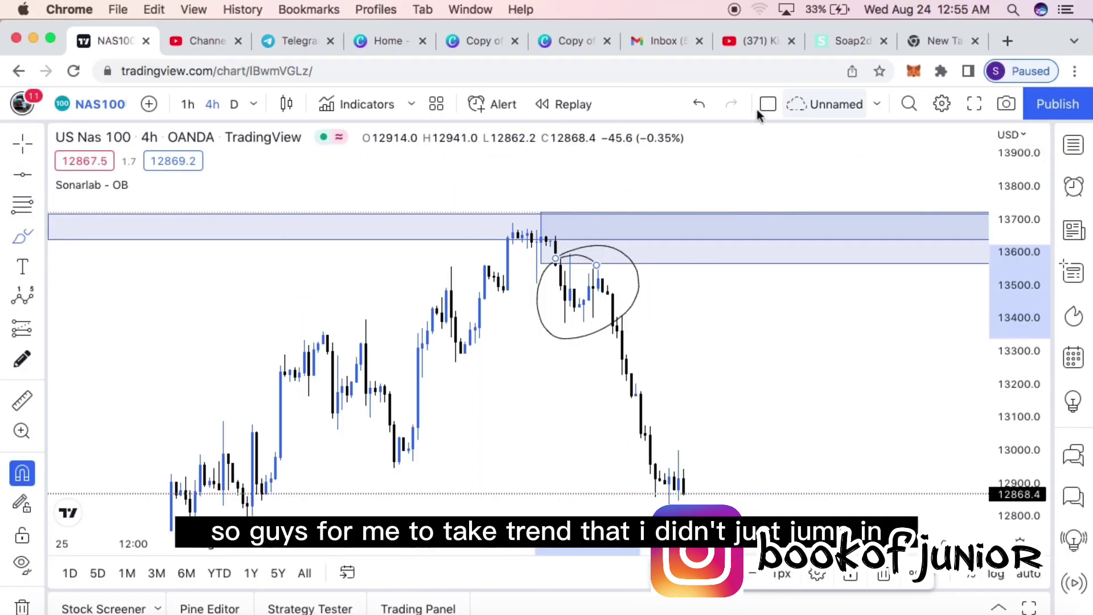
click(700, 104)
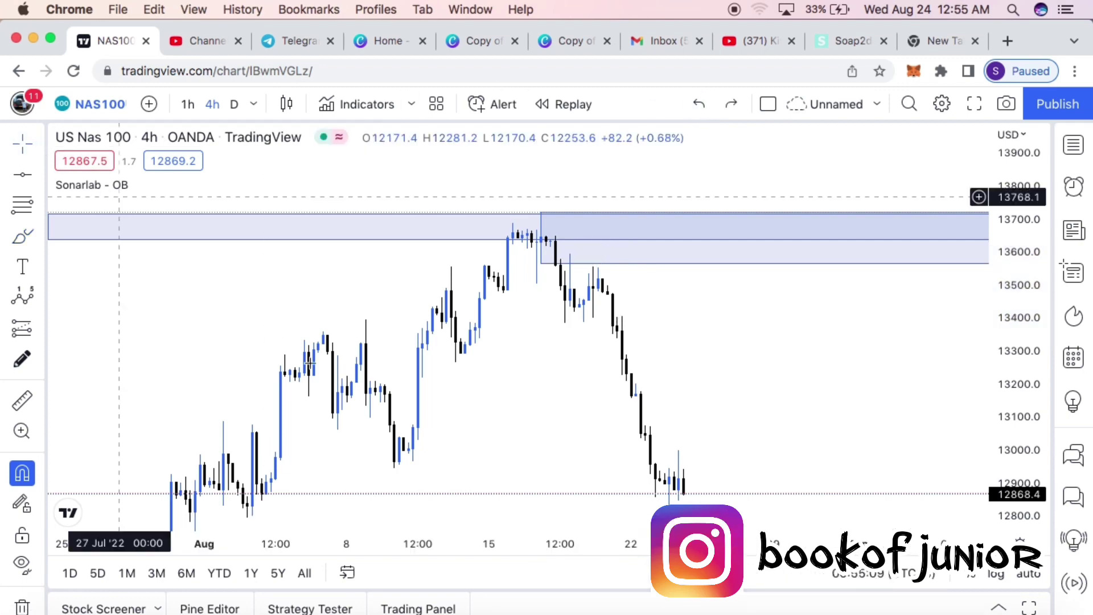
Draw a rising trend line from about 12706 to 12751 in the empty chart area beyond the latest candle
drag(240, 370, 317, 260)
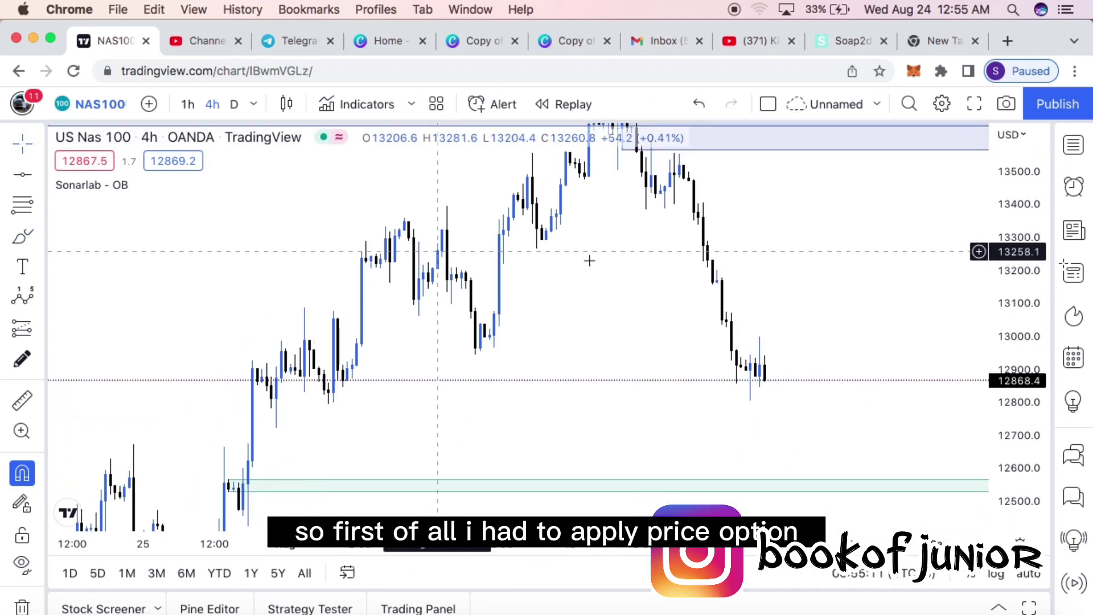
drag(1017, 273, 1017, 319)
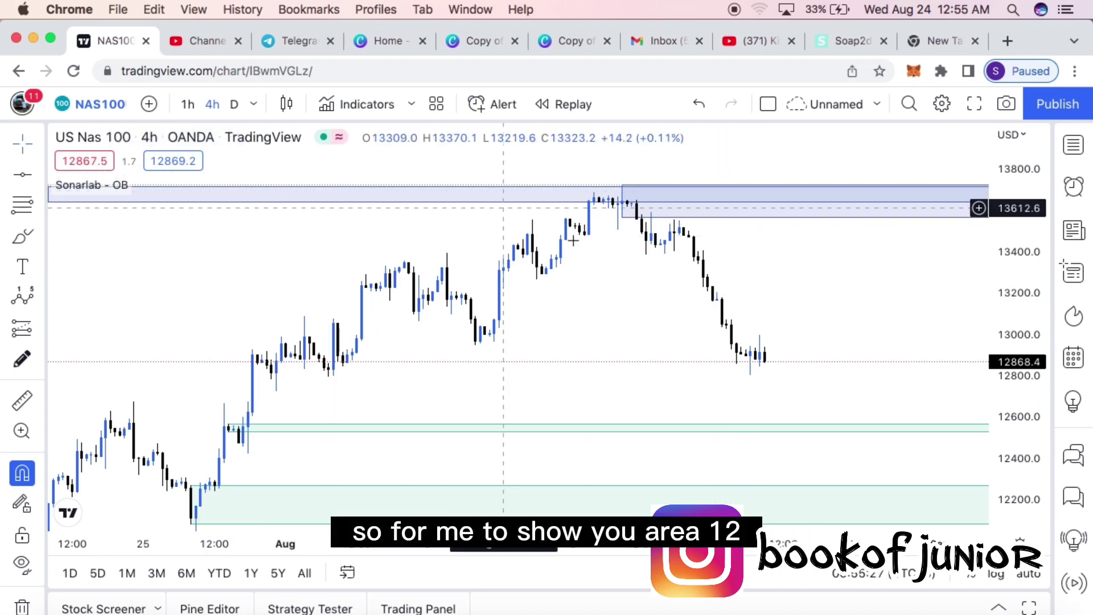
drag(898, 288, 276, 261)
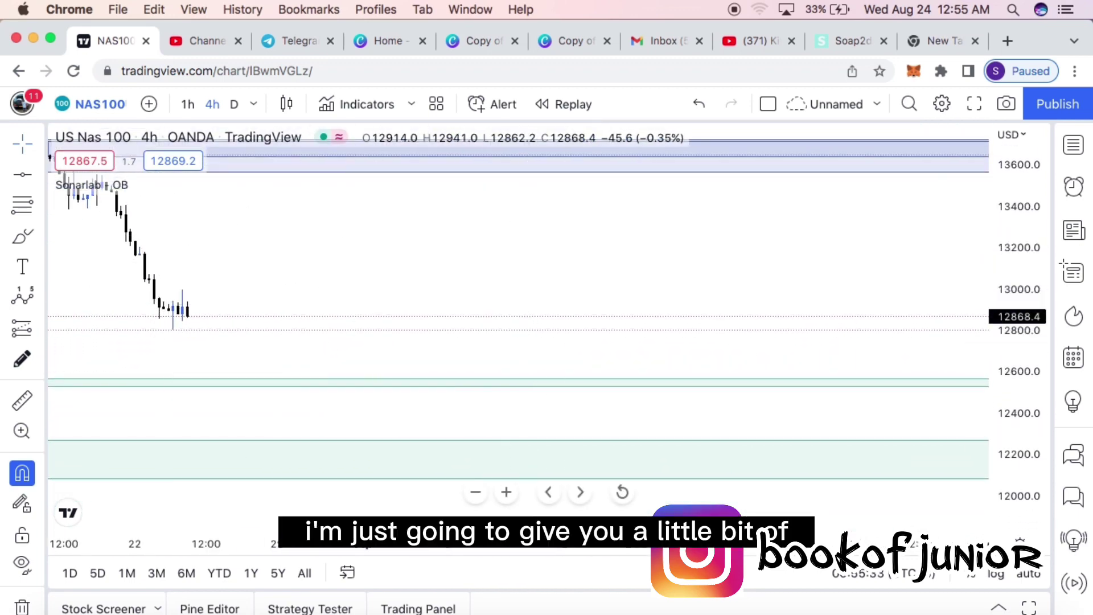
click(476, 492)
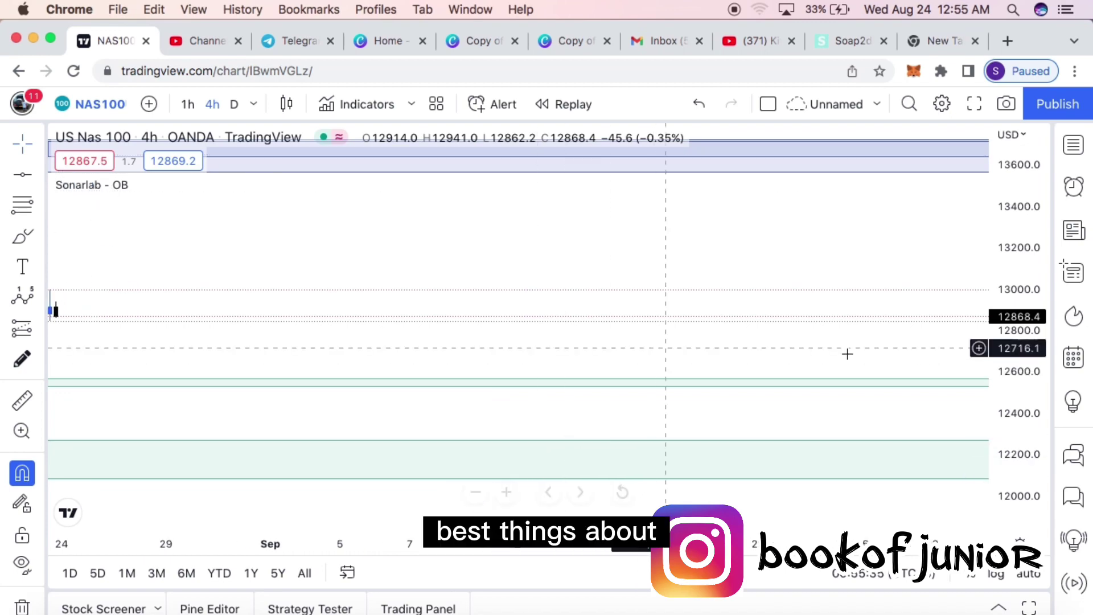
scroll(1013, 378, up, 5)
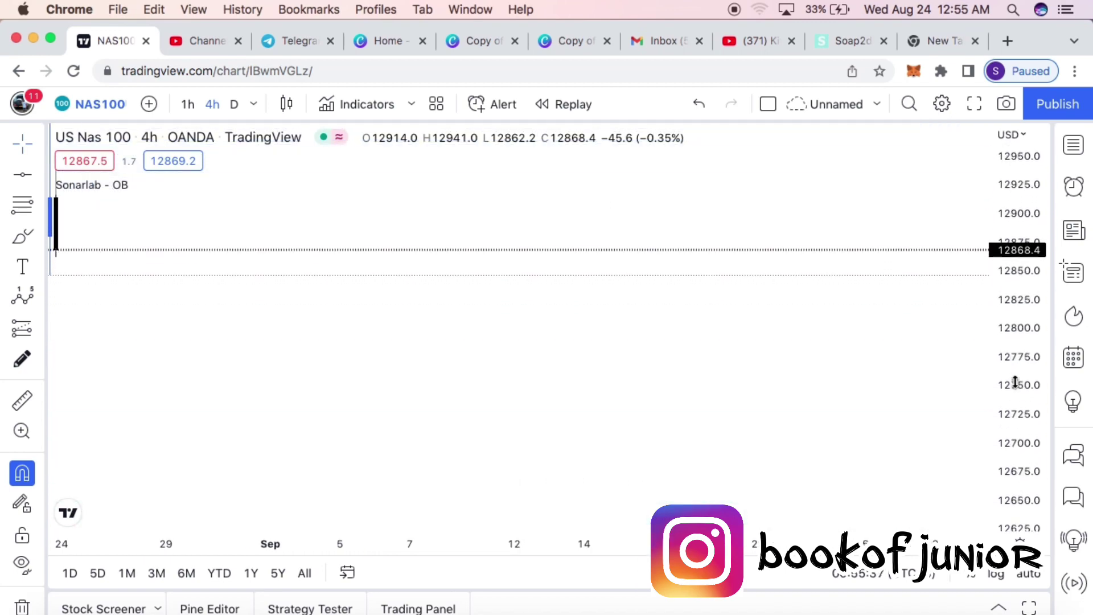
drag(829, 413, 829, 342)
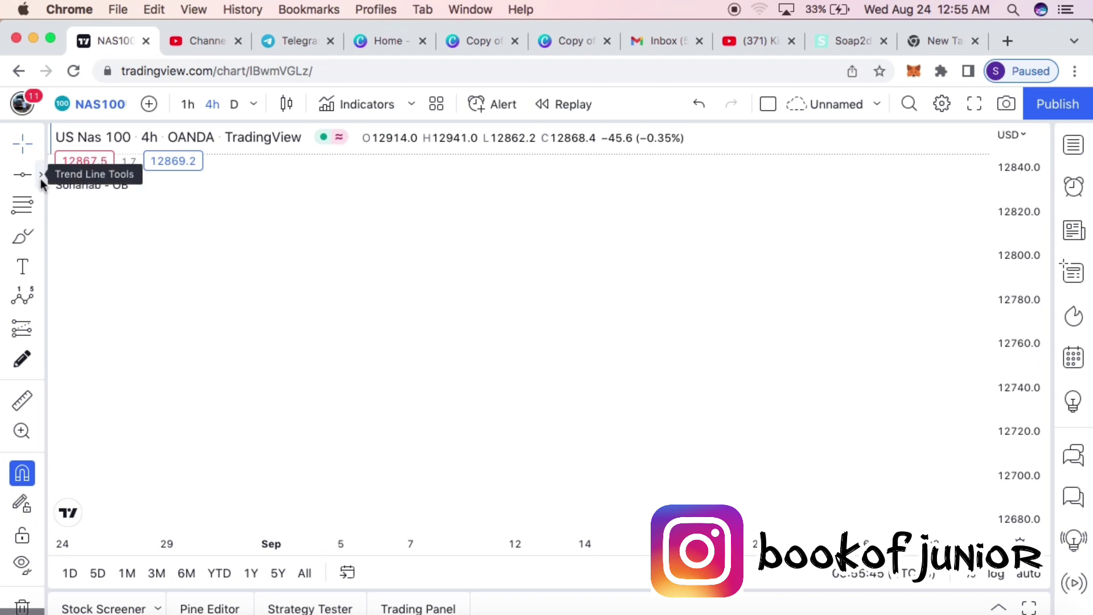
click(41, 179)
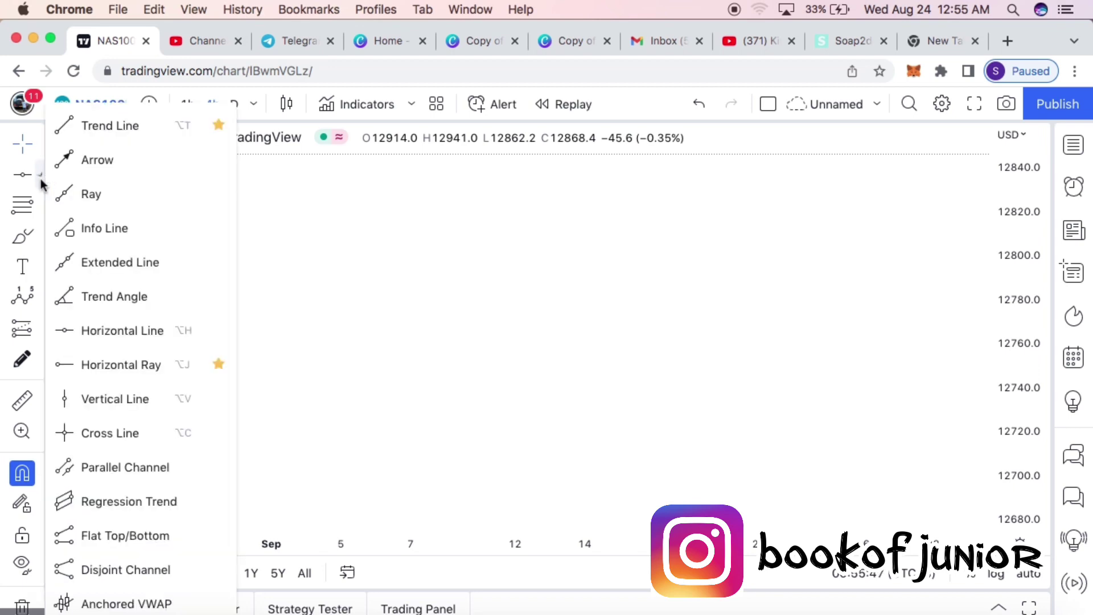
click(65, 132)
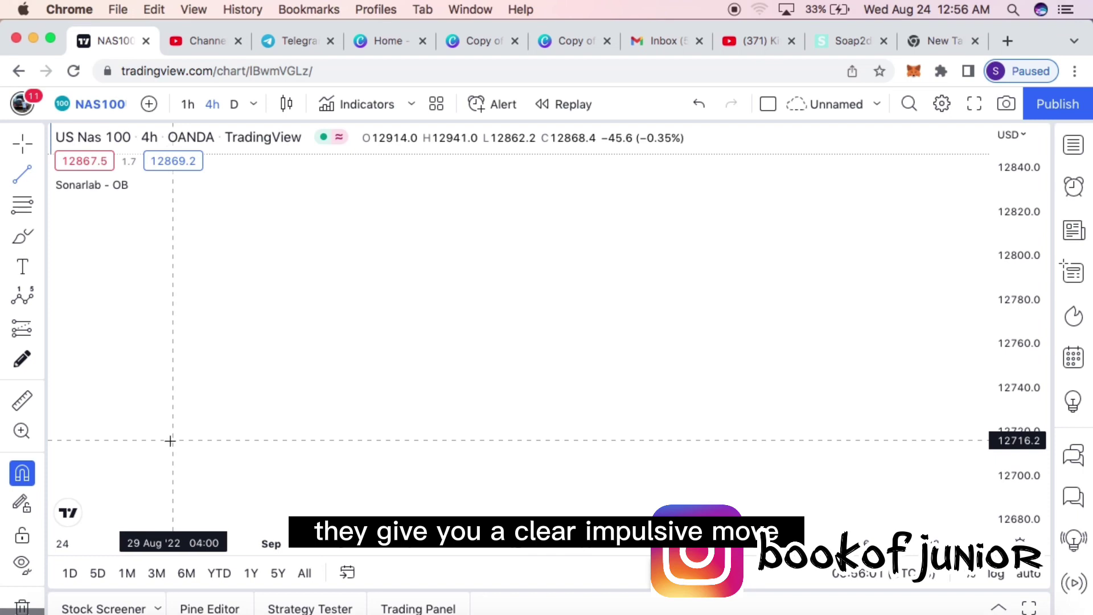
drag(171, 440, 248, 365)
Continue the trend line with a short falling line to about 12727 and a longer rising line to about 12796
click(13, 175)
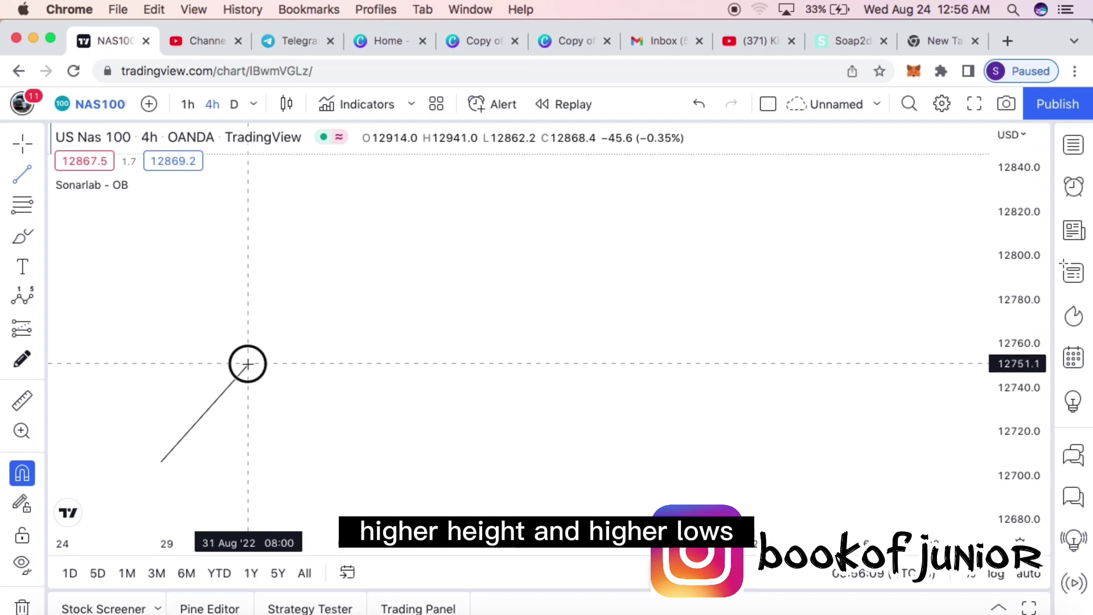
drag(249, 365, 283, 415)
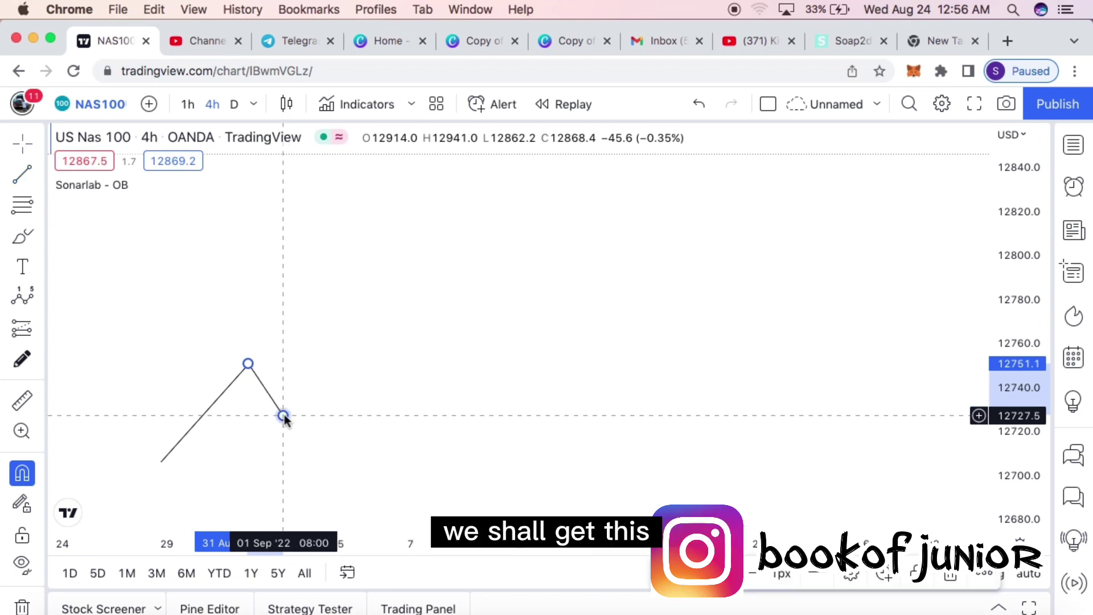
click(22, 174)
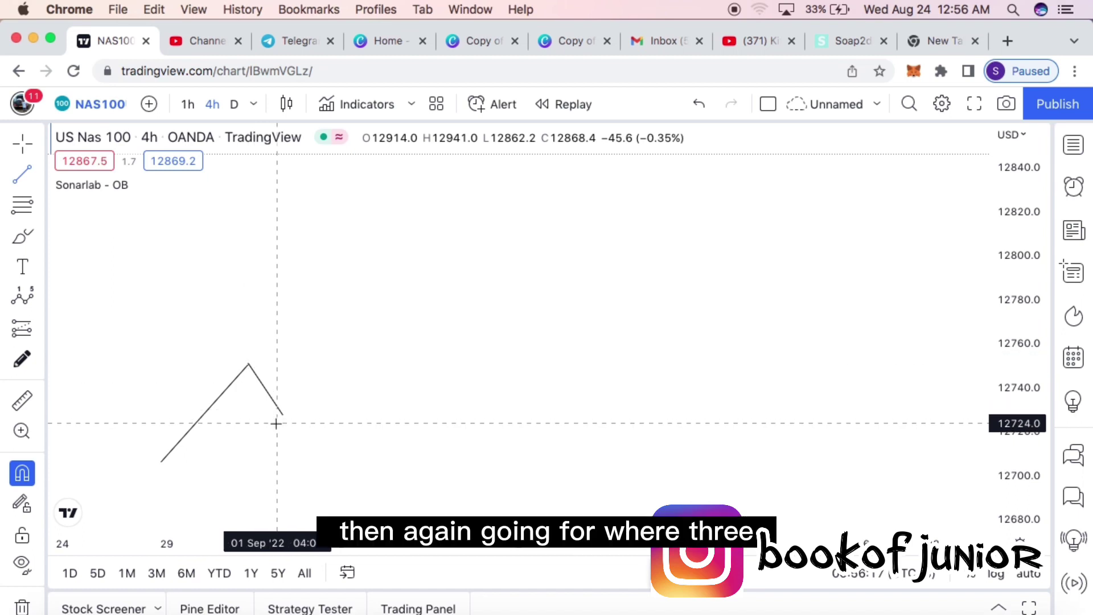
drag(284, 415, 422, 264)
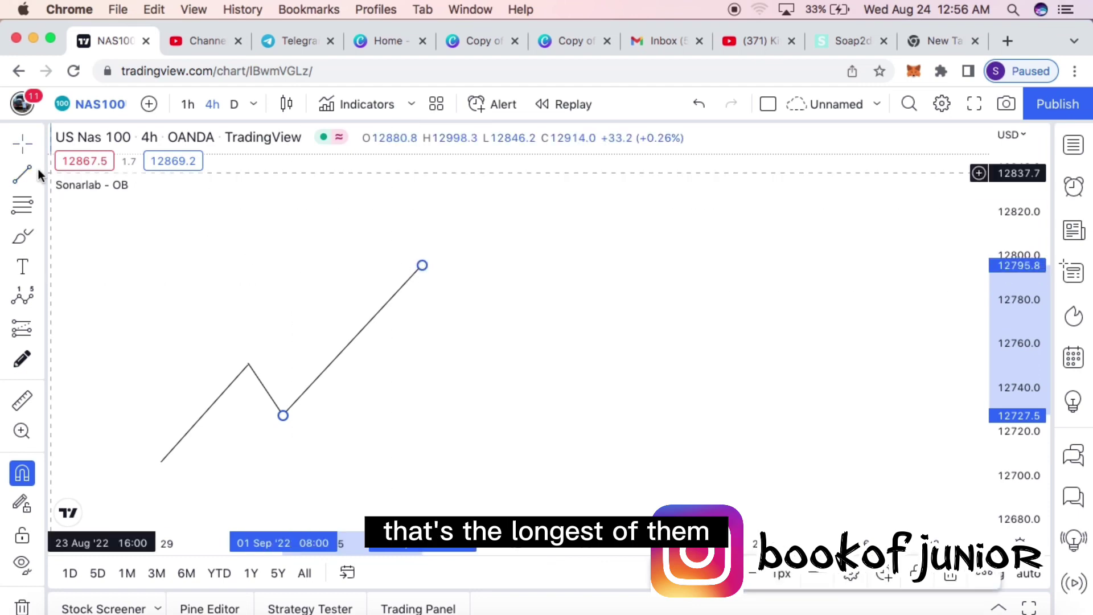
Draw a falling trend line from the second peak and extend its lower end to about 12762
click(548, 277)
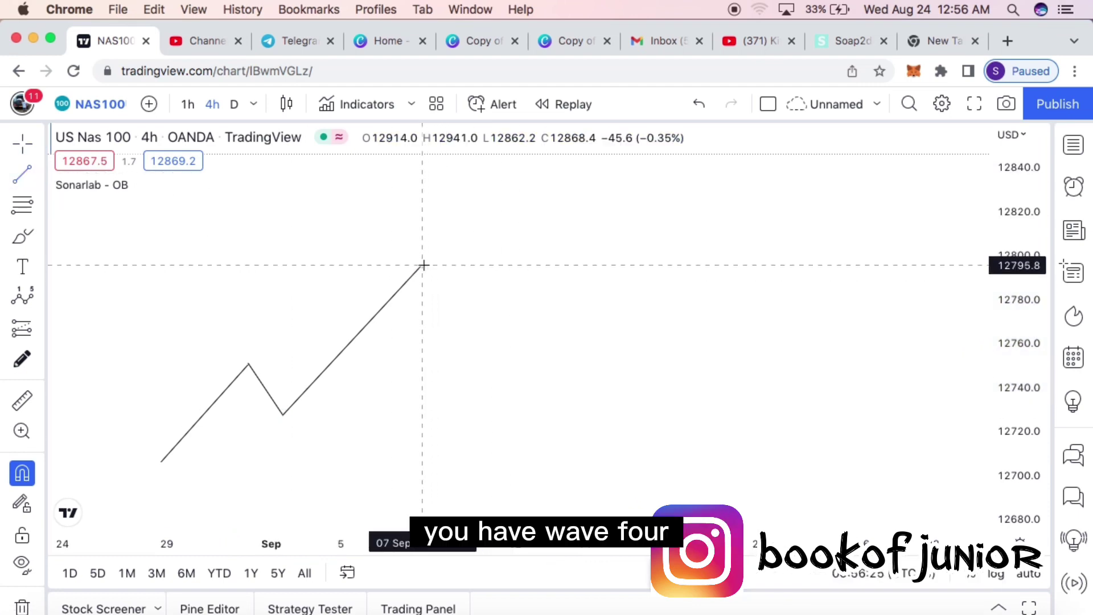
drag(422, 266, 452, 310)
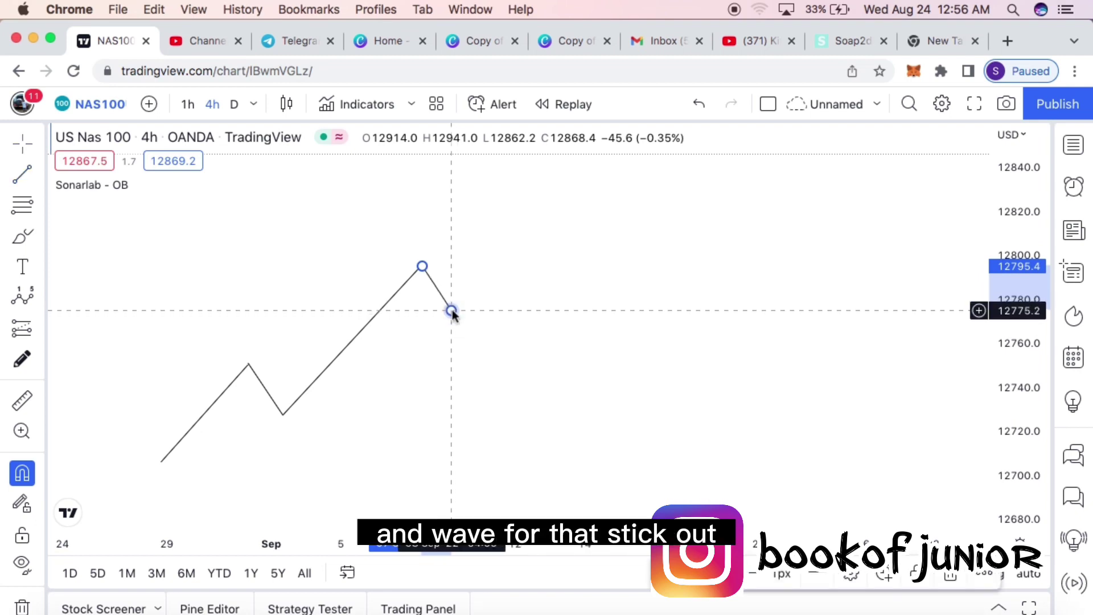
click(207, 201)
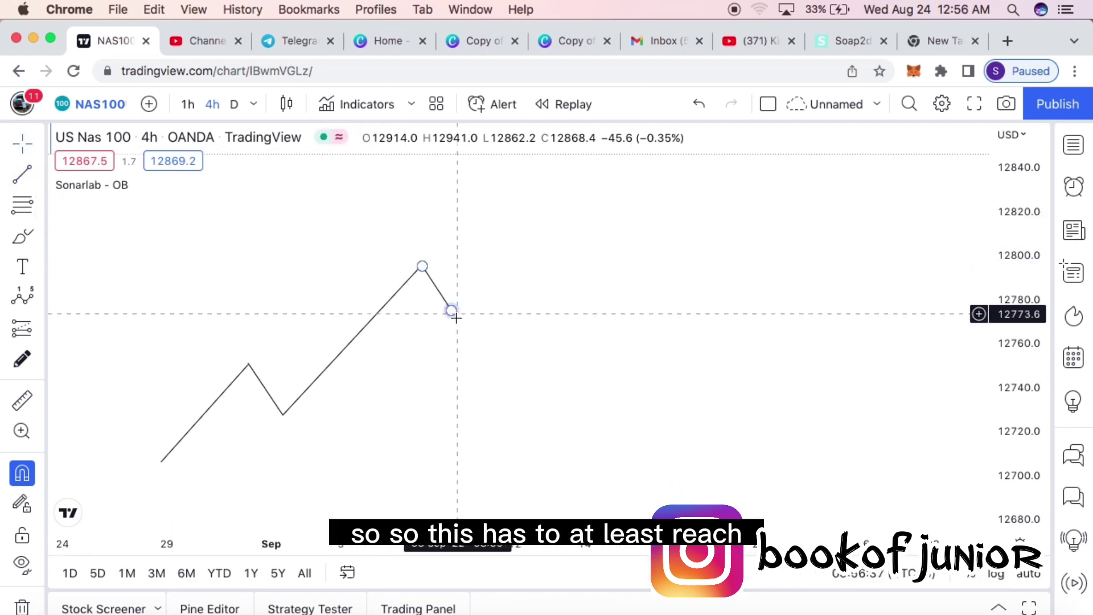
drag(451, 312, 457, 340)
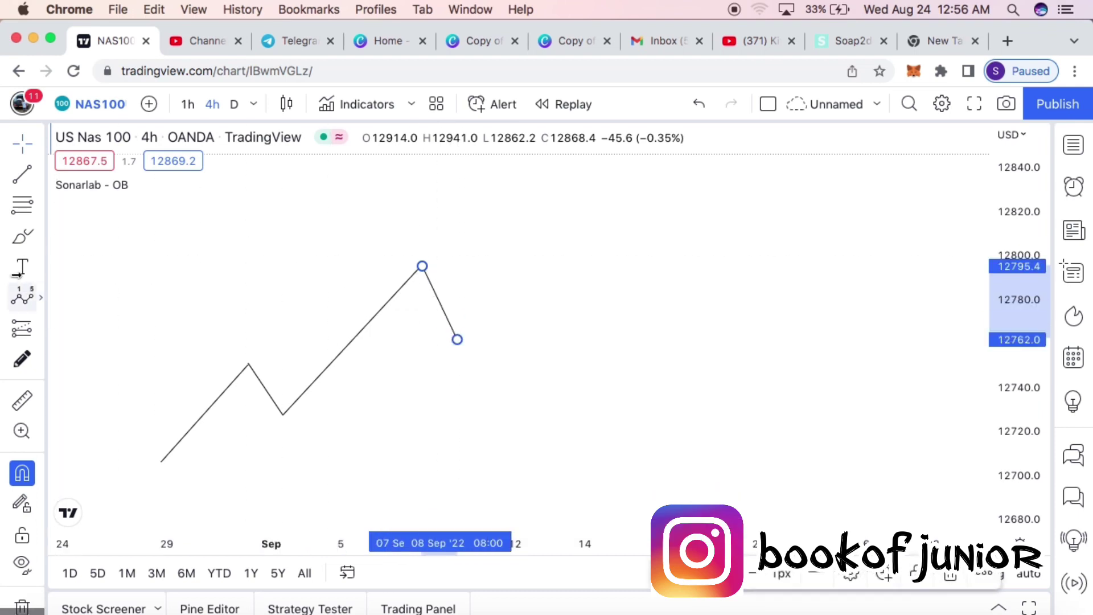
Complete the five-leg zigzag with a rising trend line from the last low to about 12821
click(20, 175)
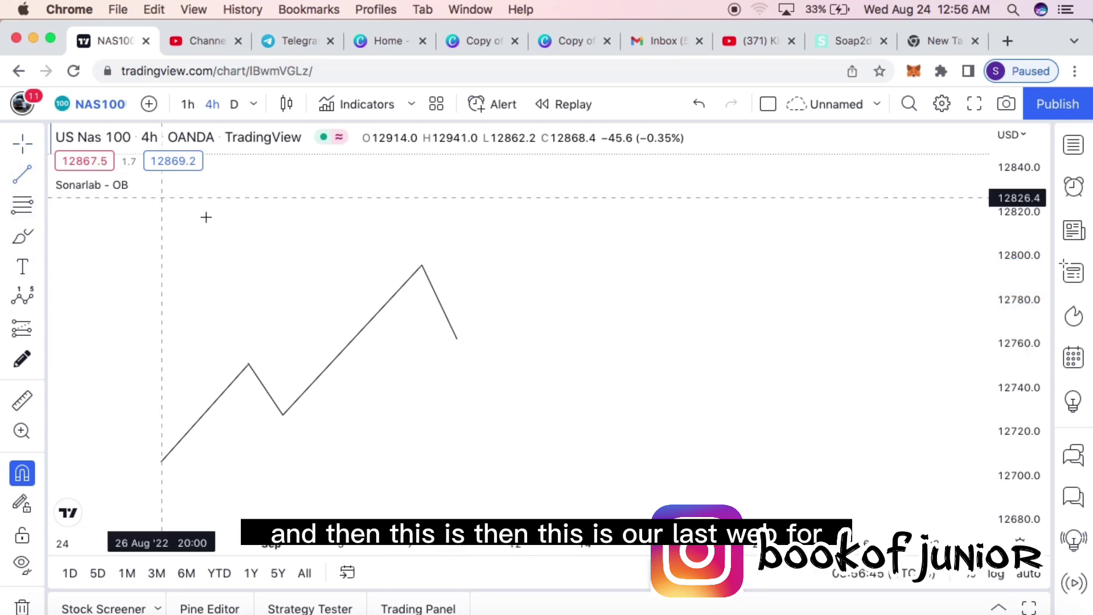
click(457, 339)
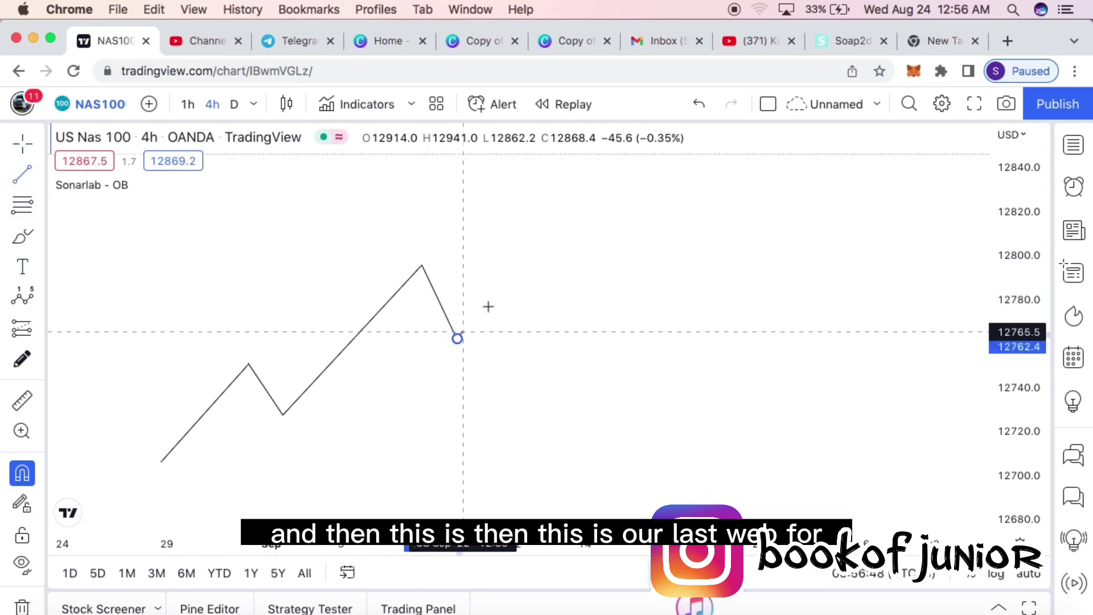
click(558, 208)
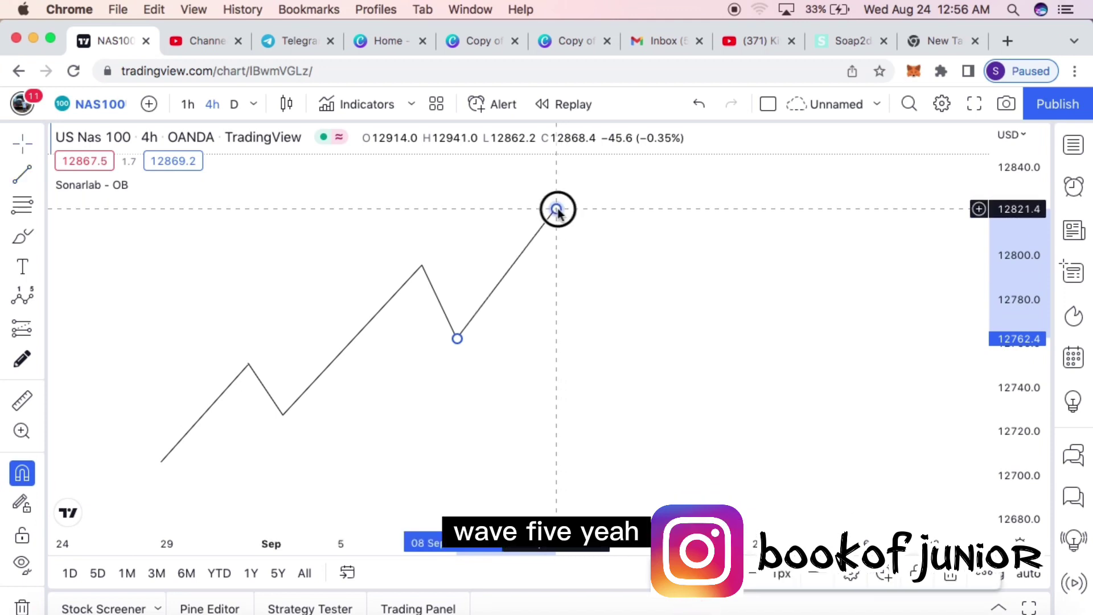
click(239, 276)
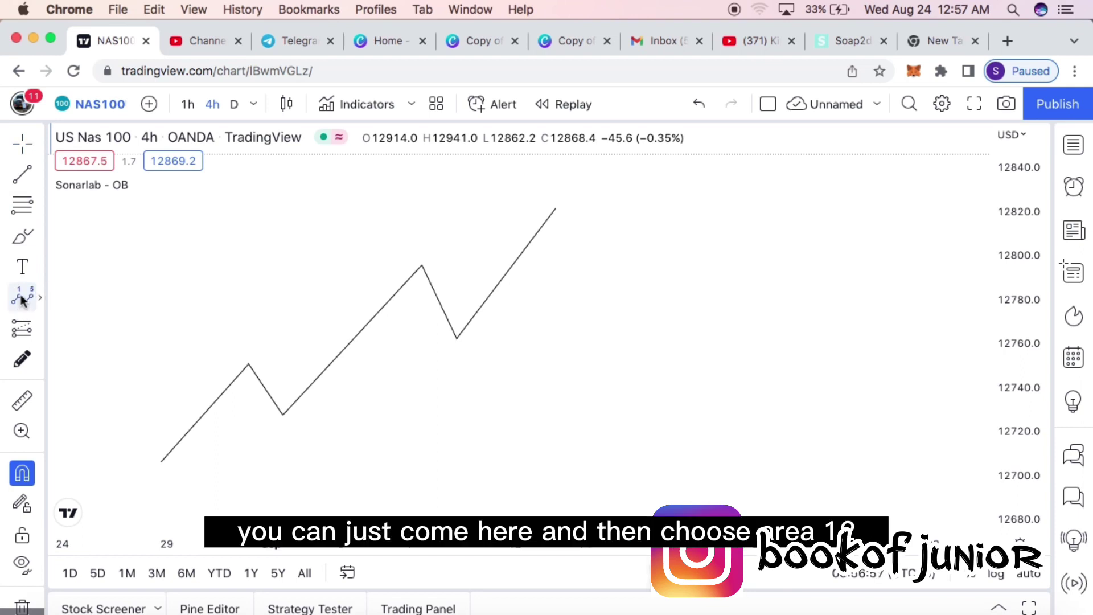
Place an Elliott Impulse Wave (12345) over the zigzag, from its start at about 12707 through each turn to about 12824
click(41, 300)
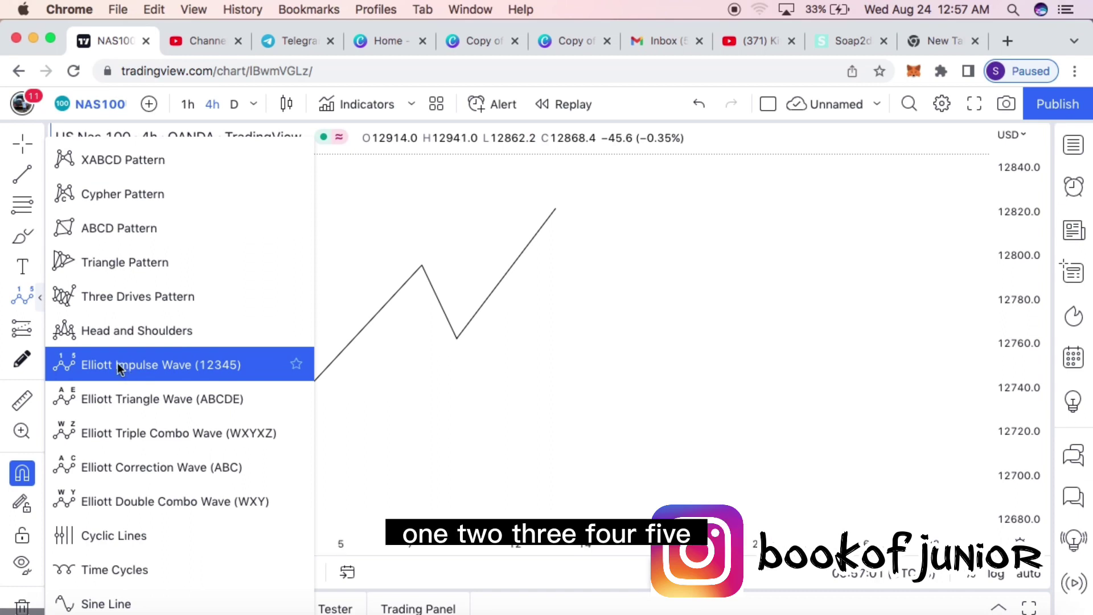
click(44, 305)
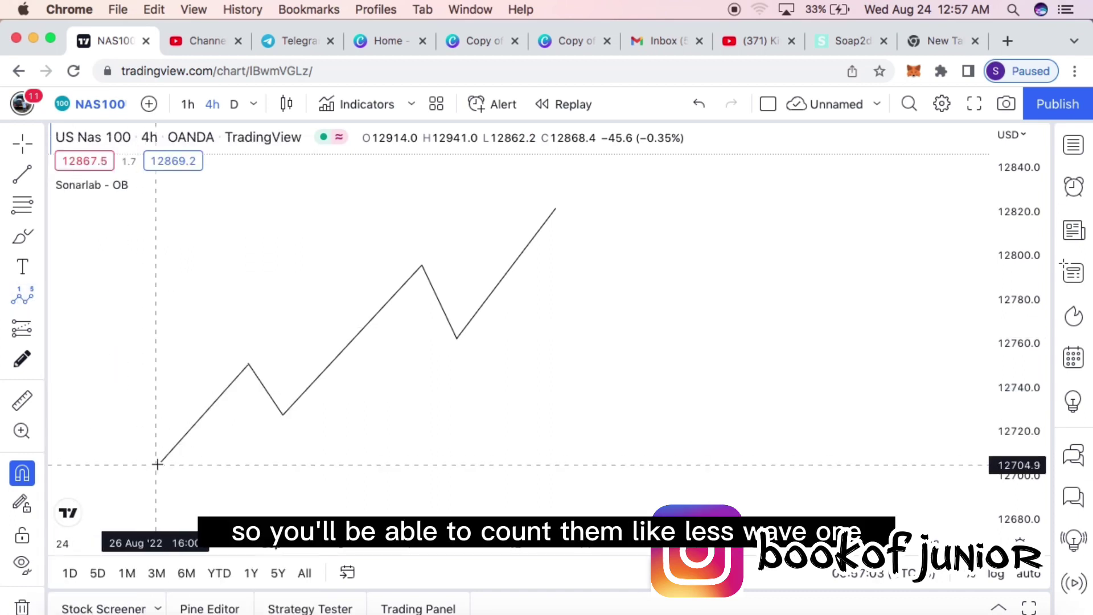
click(245, 364)
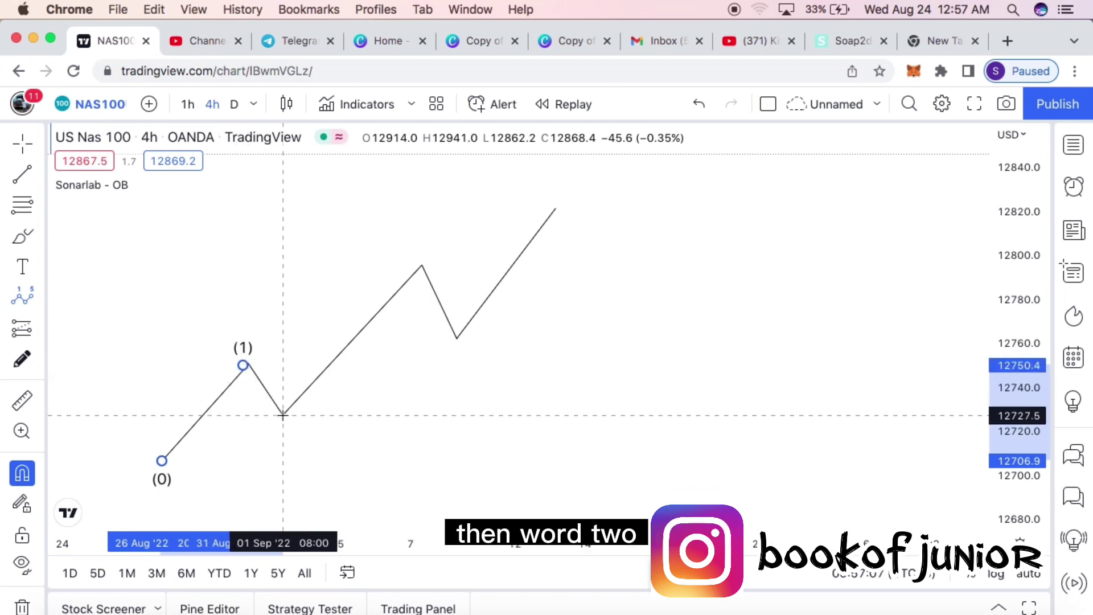
click(283, 415)
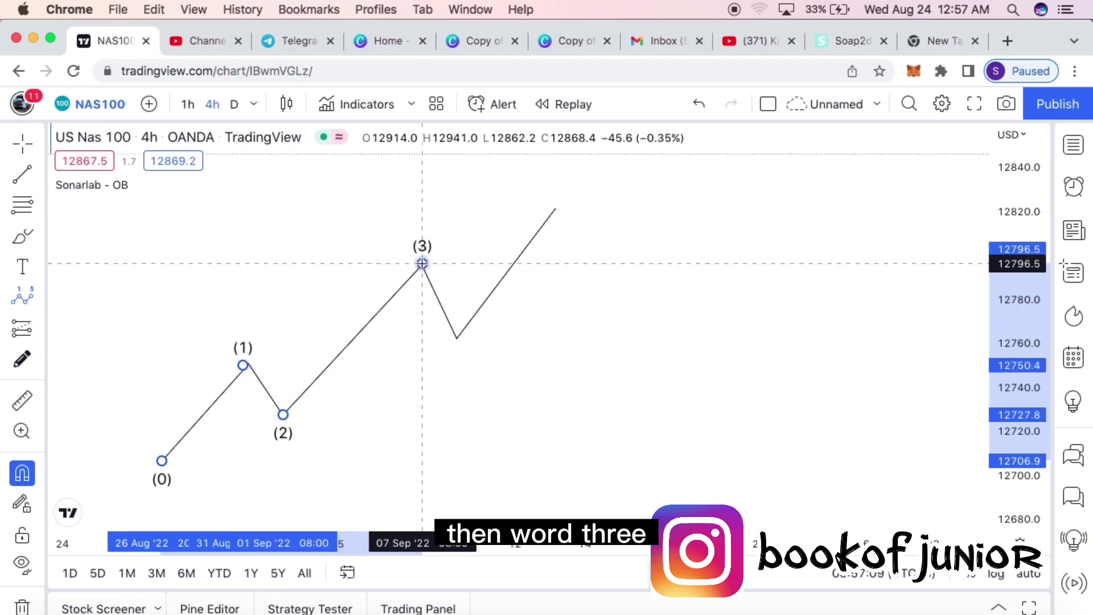
click(458, 338)
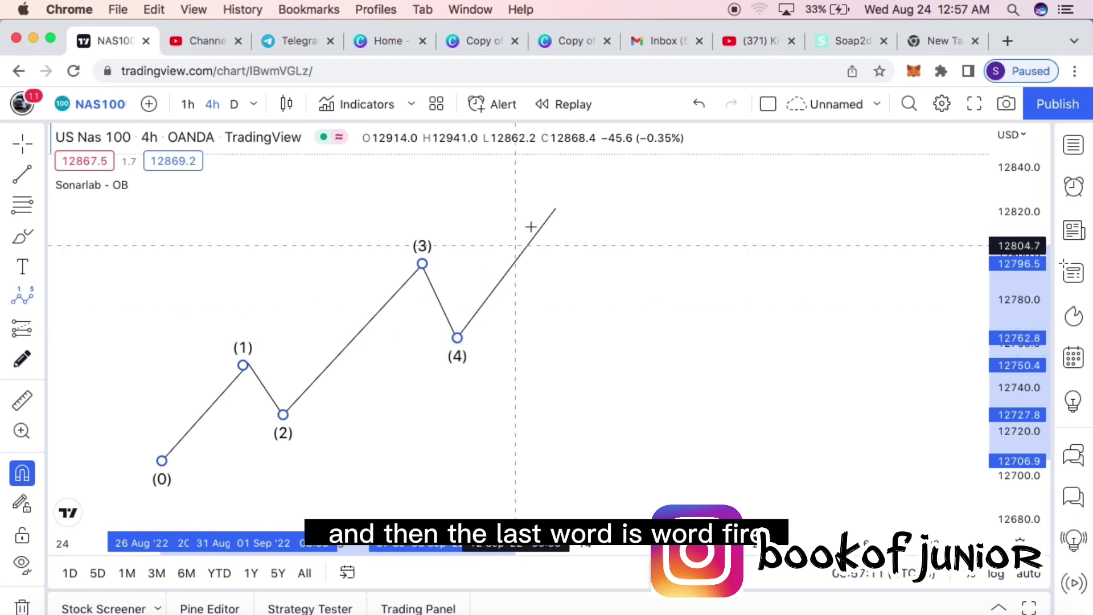
click(555, 203)
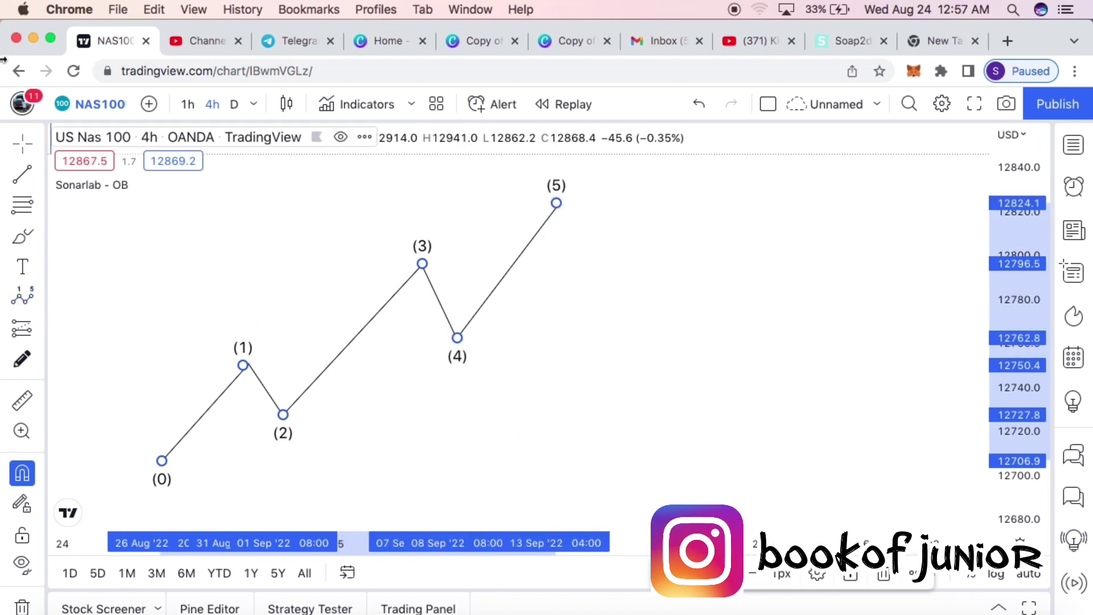
Brush a wavy decline from point (5) to about 12714 and trace the five-leg rise freehand
click(23, 230)
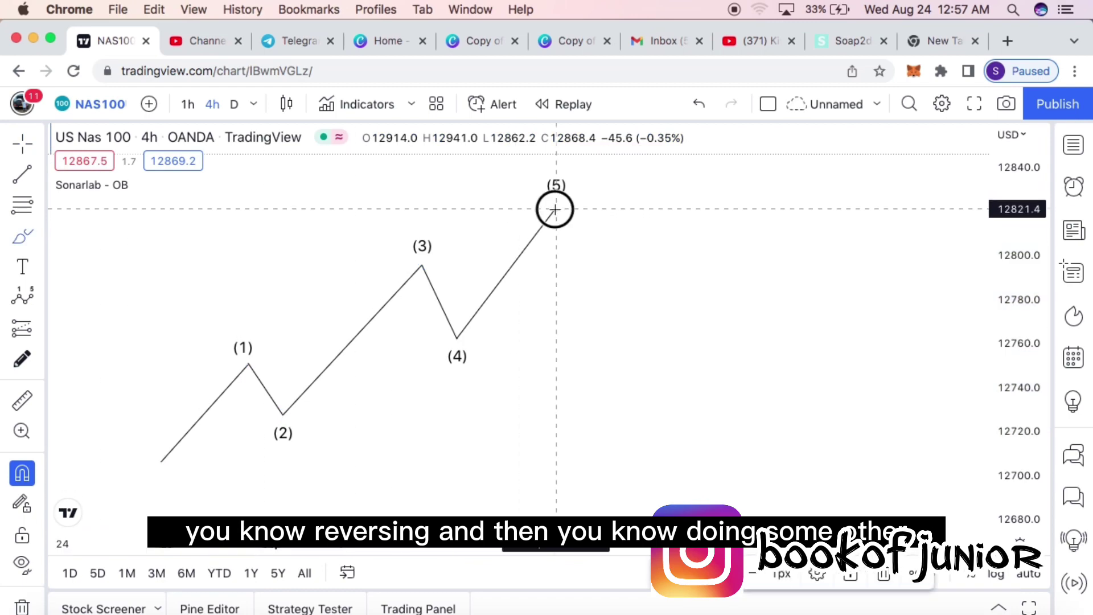
mouse_move(555, 209)
mouse_down()
mouse_move(639, 239)
mouse_move(727, 358)
mouse_move(760, 444)
mouse_up()
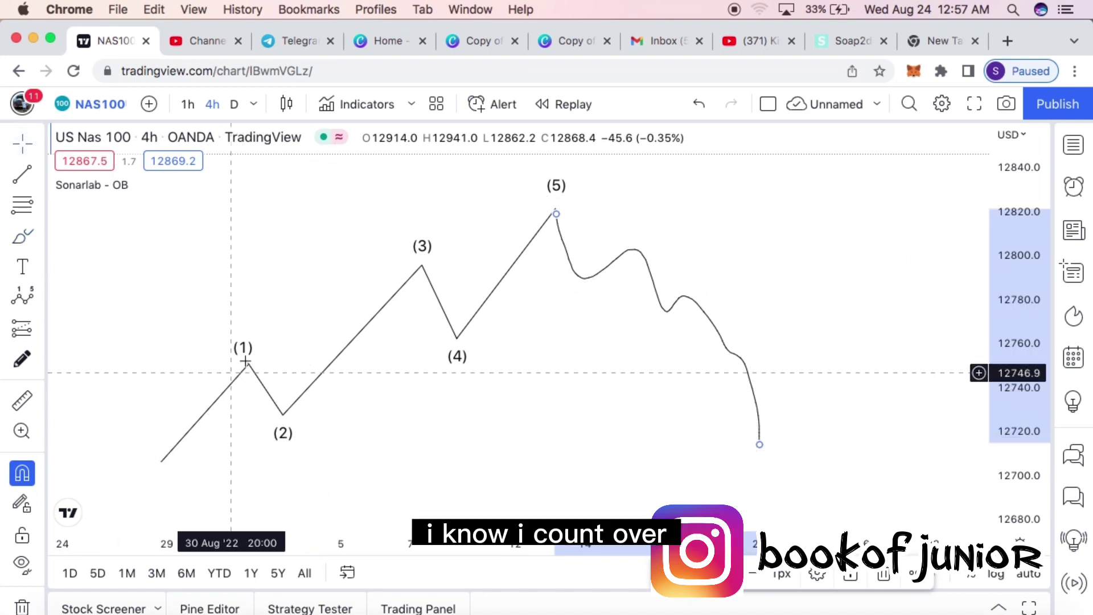
click(22, 242)
mouse_move(150, 442)
mouse_down()
mouse_move(245, 347)
mouse_move(285, 403)
mouse_move(417, 247)
mouse_move(442, 268)
mouse_move(459, 340)
mouse_move(557, 203)
mouse_up()
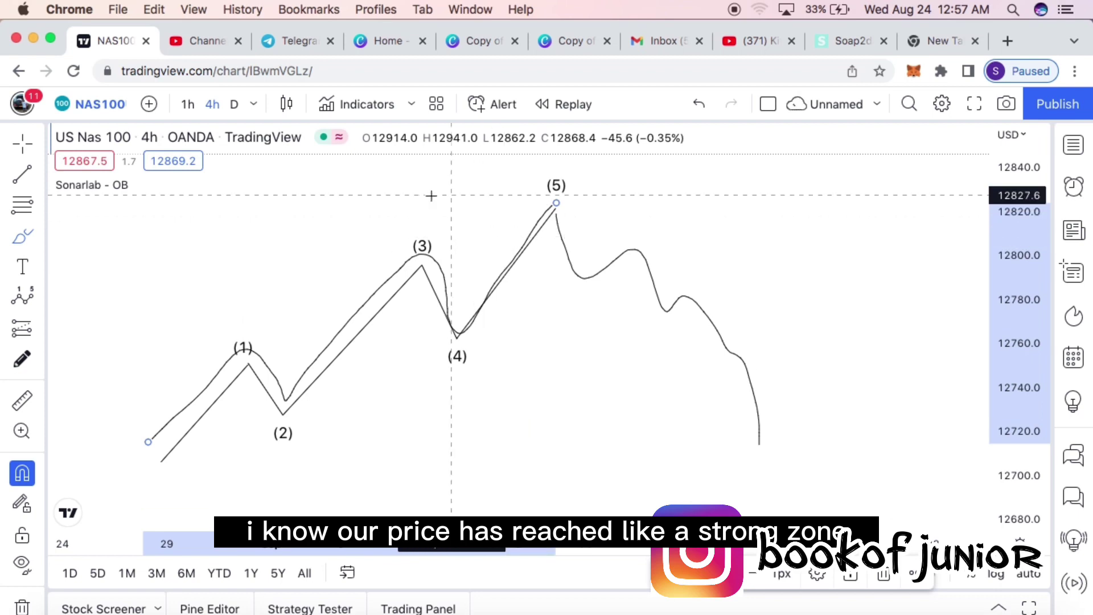
Brush a rough resistance line through point (5) with circles and a retest-and-drop path, and undo all the brush strokes
drag(216, 206, 898, 188)
mouse_move(573, 219)
mouse_down()
mouse_move(559, 188)
mouse_move(542, 215)
mouse_move(524, 191)
mouse_move(579, 215)
mouse_move(556, 206)
mouse_move(576, 244)
mouse_move(648, 279)
mouse_move(676, 206)
mouse_up()
drag(708, 205, 832, 425)
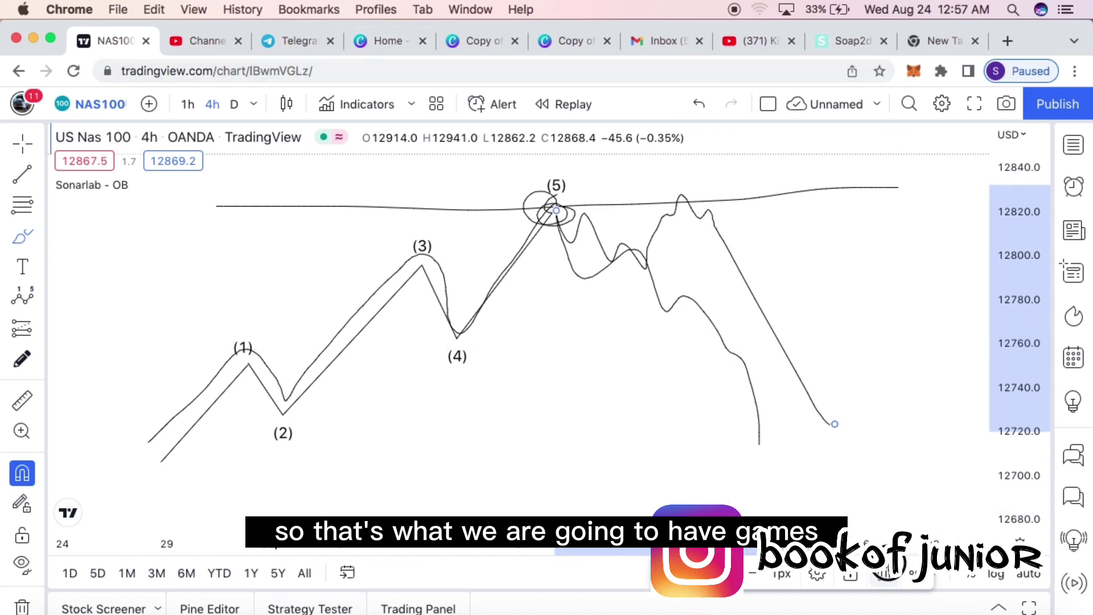
key(Delete)
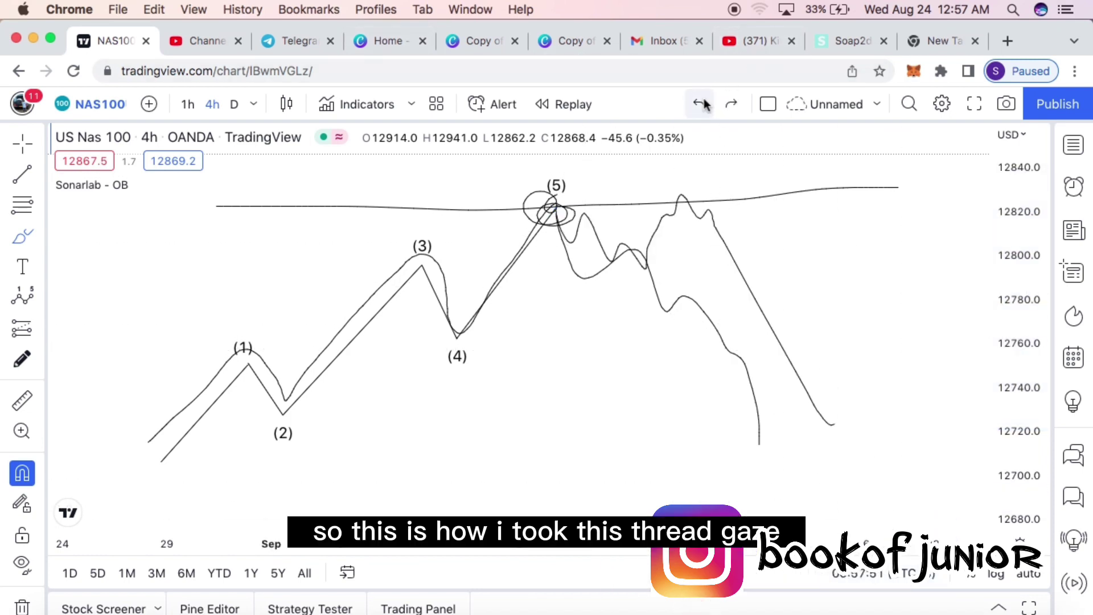
click(701, 103)
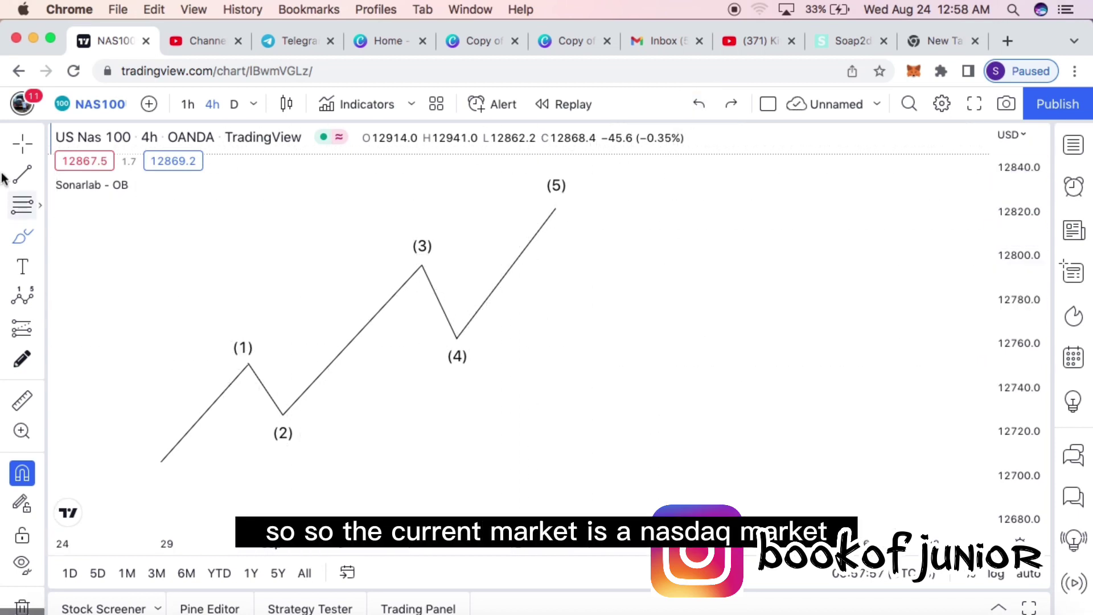
Add a horizontal line at about 12822, level with point (5)
click(40, 176)
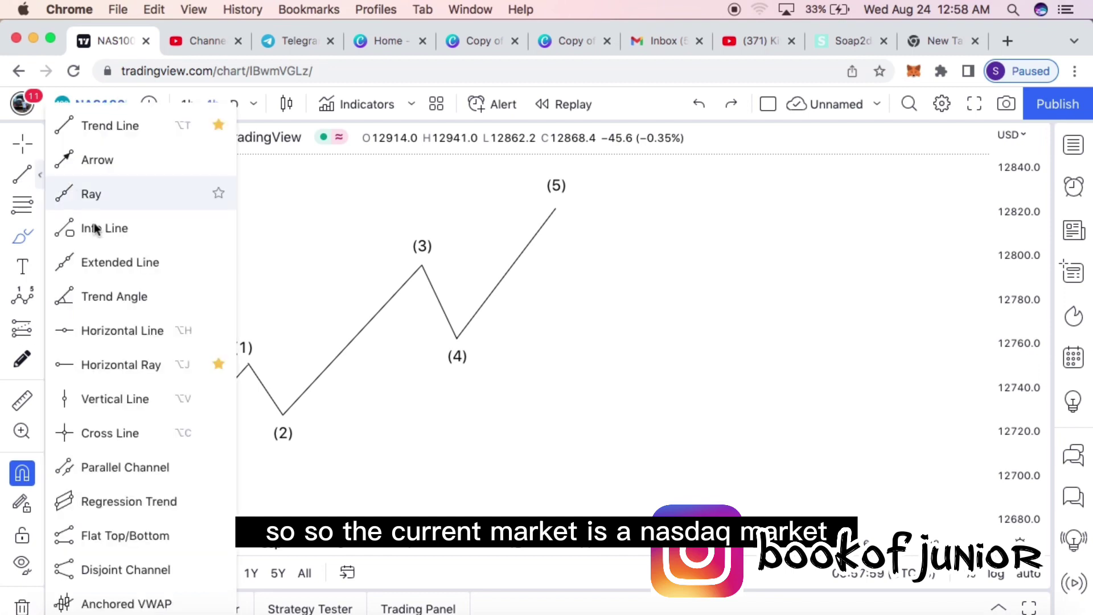
click(101, 342)
click(618, 208)
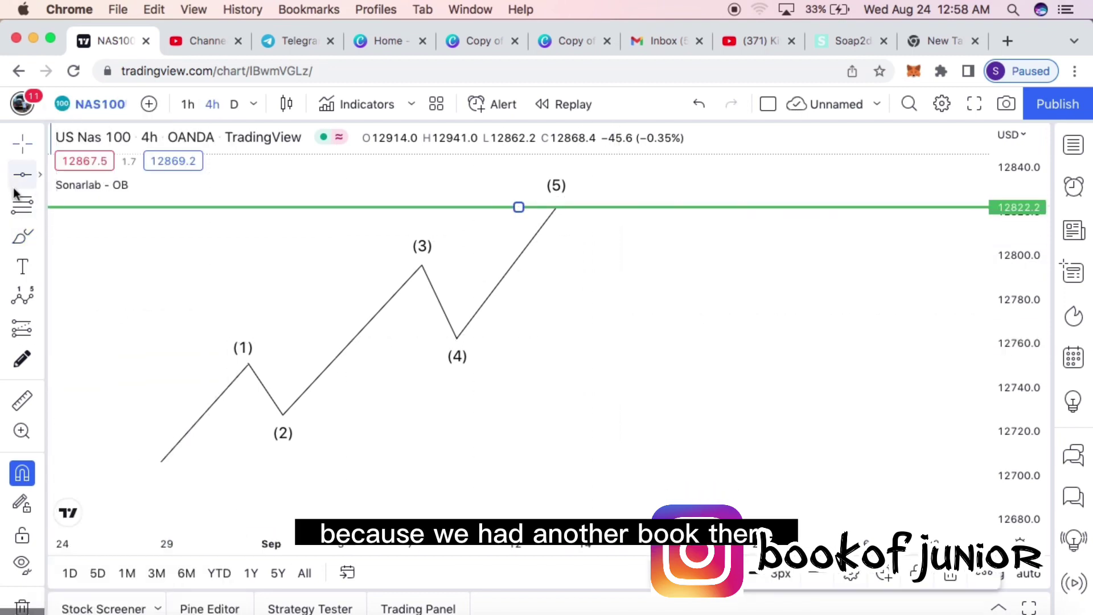
Draw a thin rectangle zone around the horizontal line, from about 12825 to about 12818
click(40, 236)
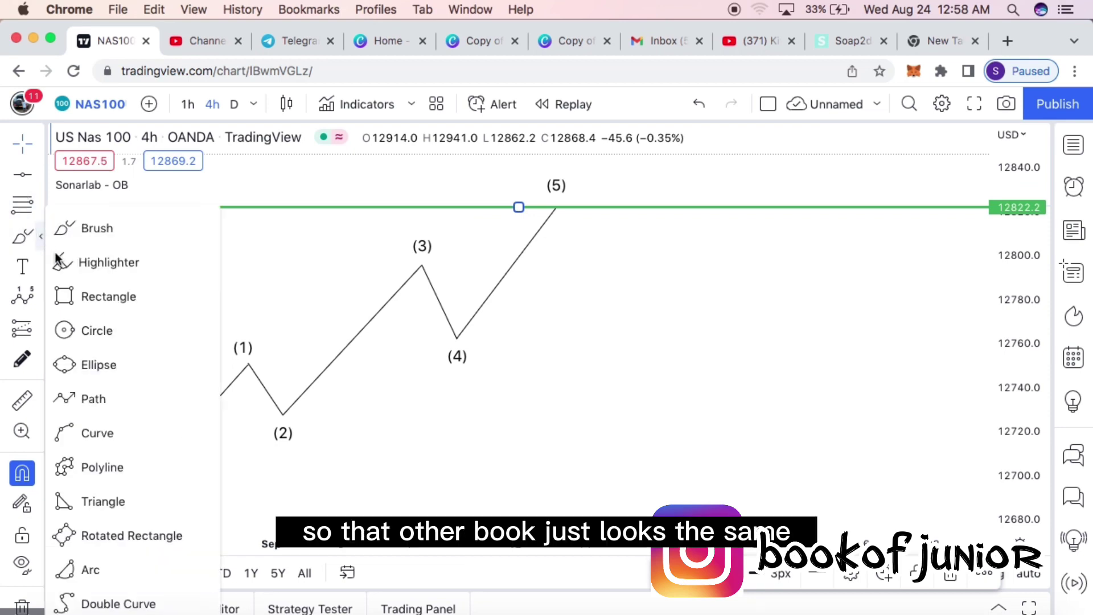
click(91, 294)
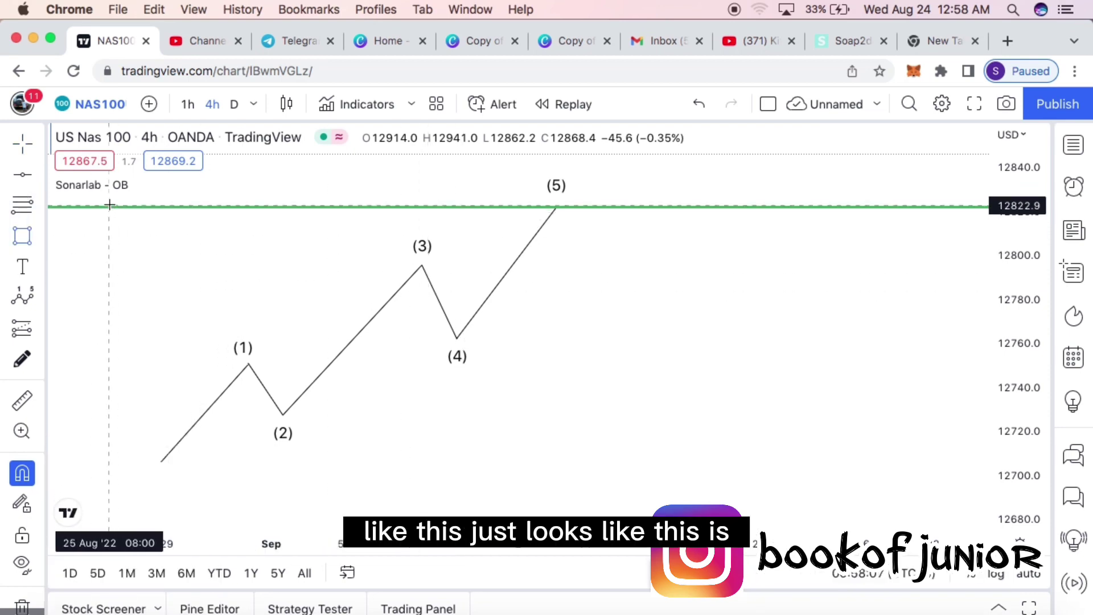
mouse_move(109, 201)
mouse_down()
mouse_move(490, 252)
mouse_move(897, 246)
mouse_move(897, 222)
mouse_move(969, 215)
mouse_up()
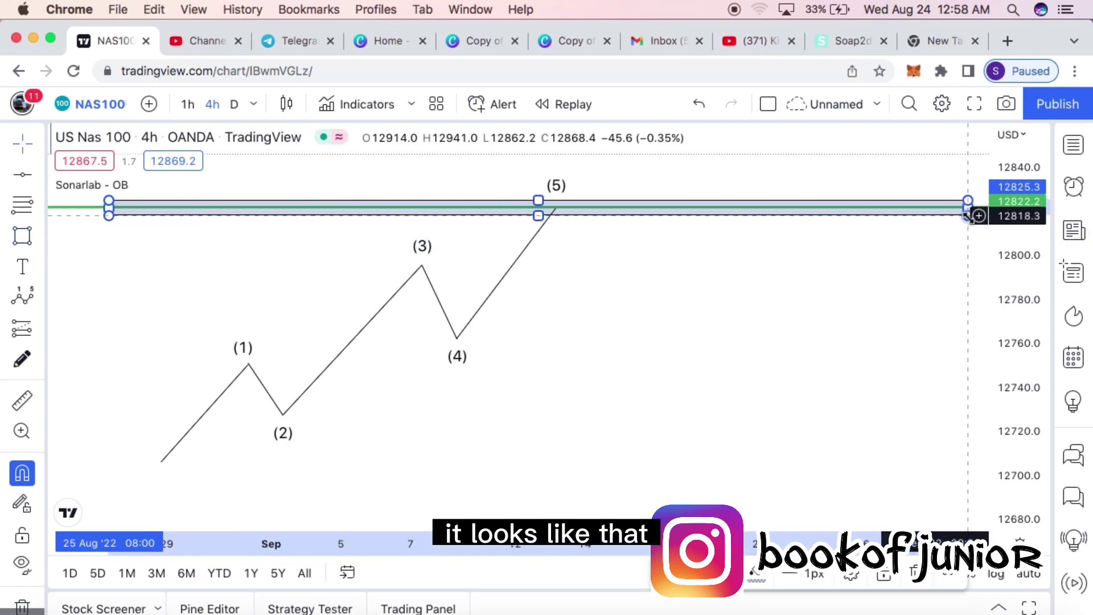
click(818, 293)
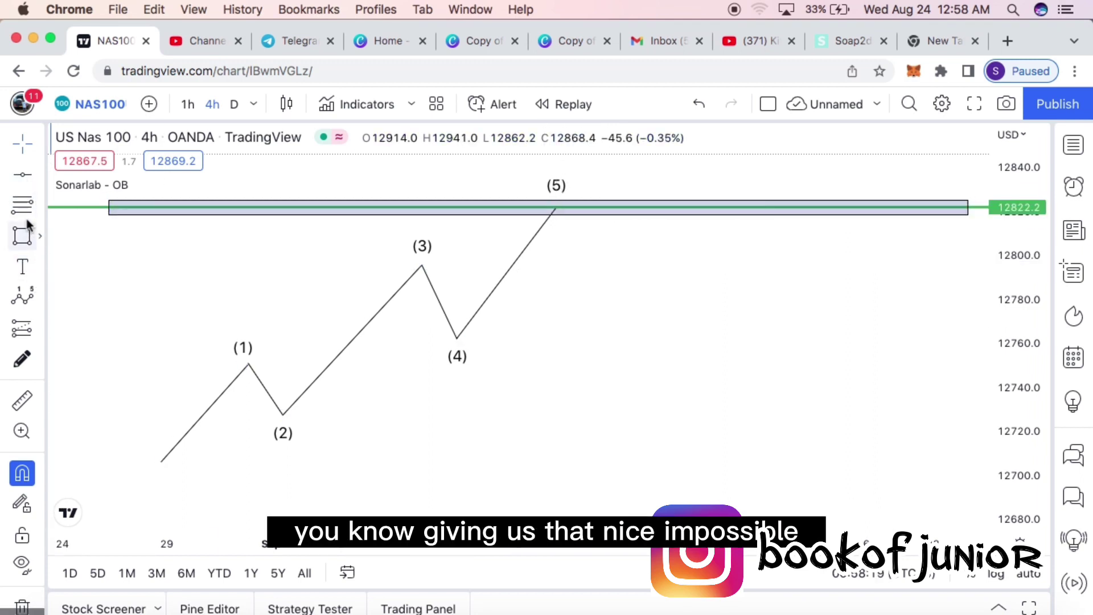
Draw a short falling trend line from point (5) to about 12801 and a rising one back to about 12818
click(37, 176)
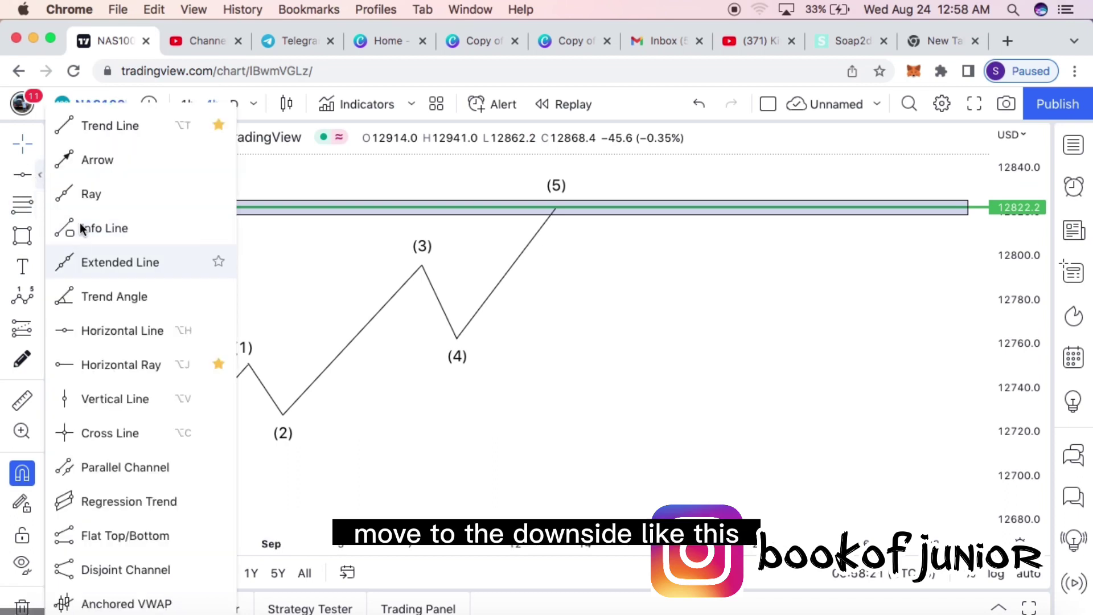
click(76, 125)
click(561, 211)
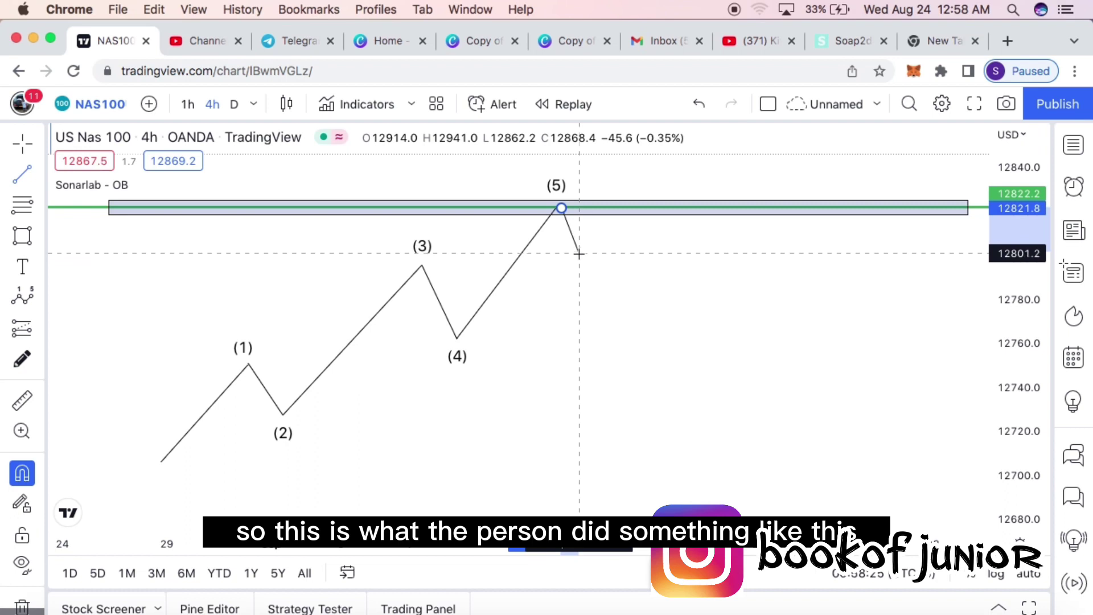
click(579, 254)
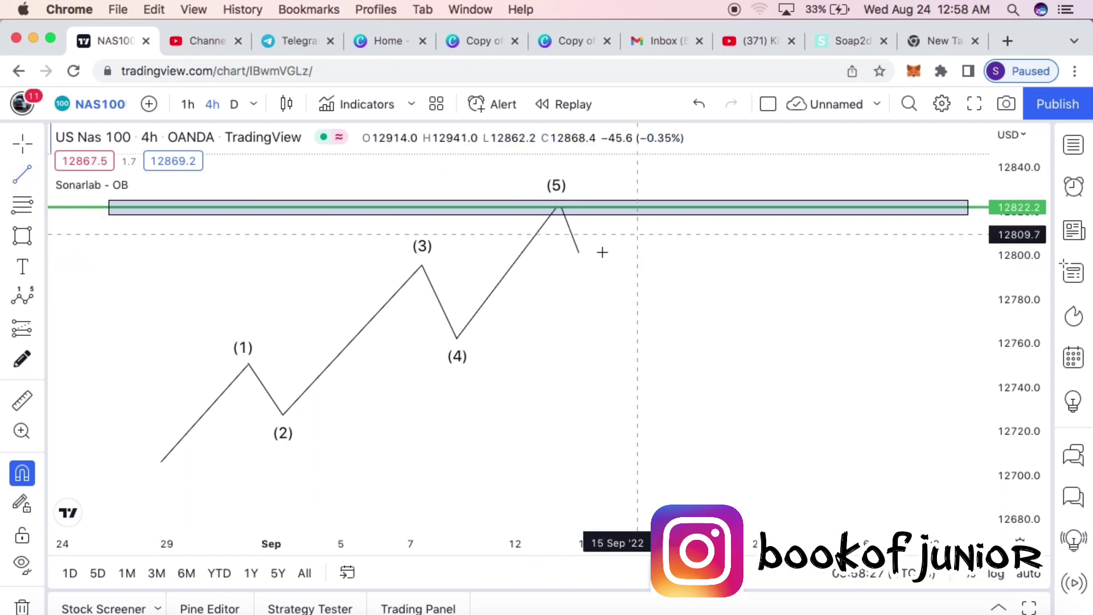
click(601, 215)
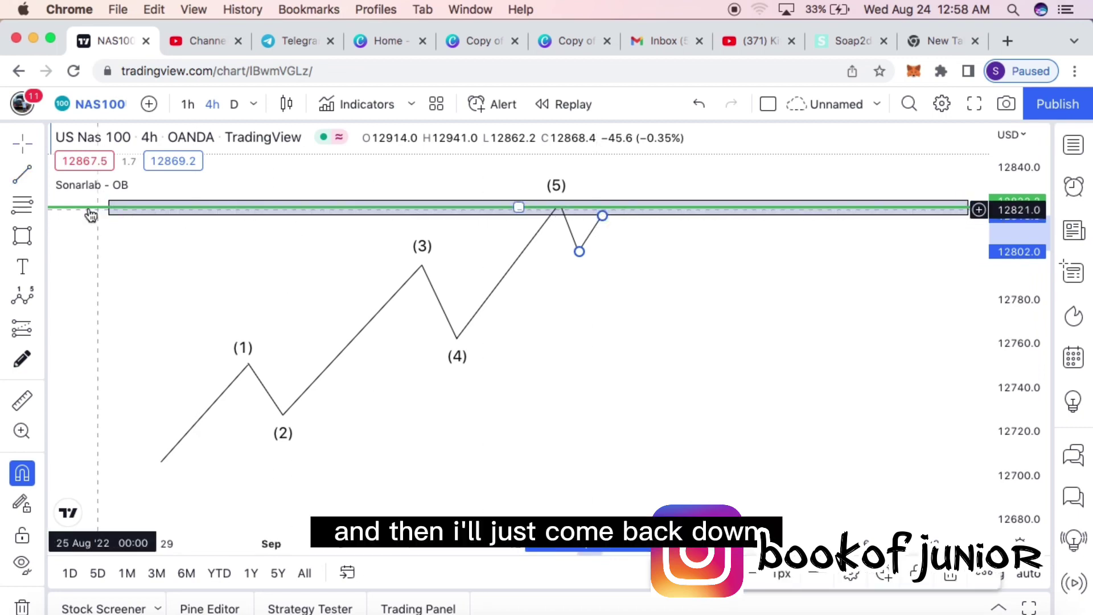
Draw a falling trend line from the second peak to about 12759 and join the first falling line's upper end to point (5)
click(778, 242)
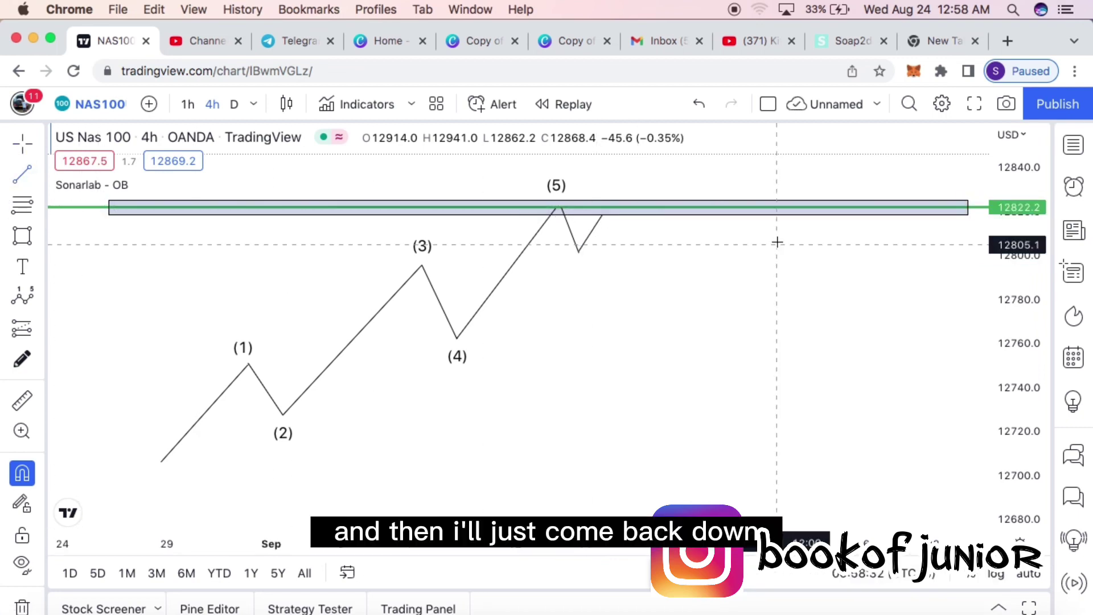
click(602, 216)
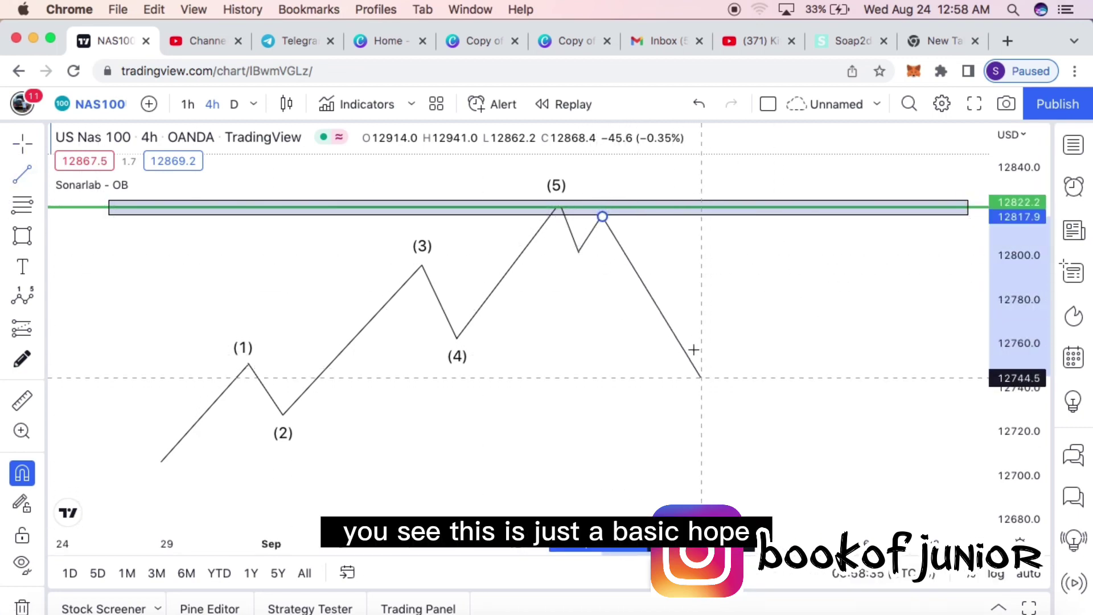
click(665, 346)
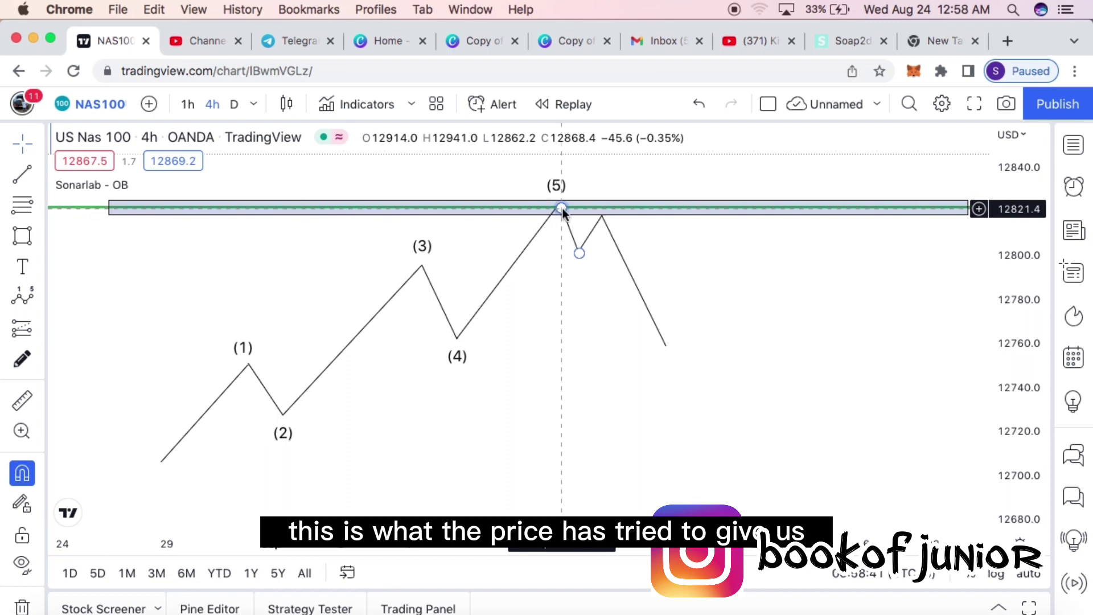
drag(561, 210, 557, 211)
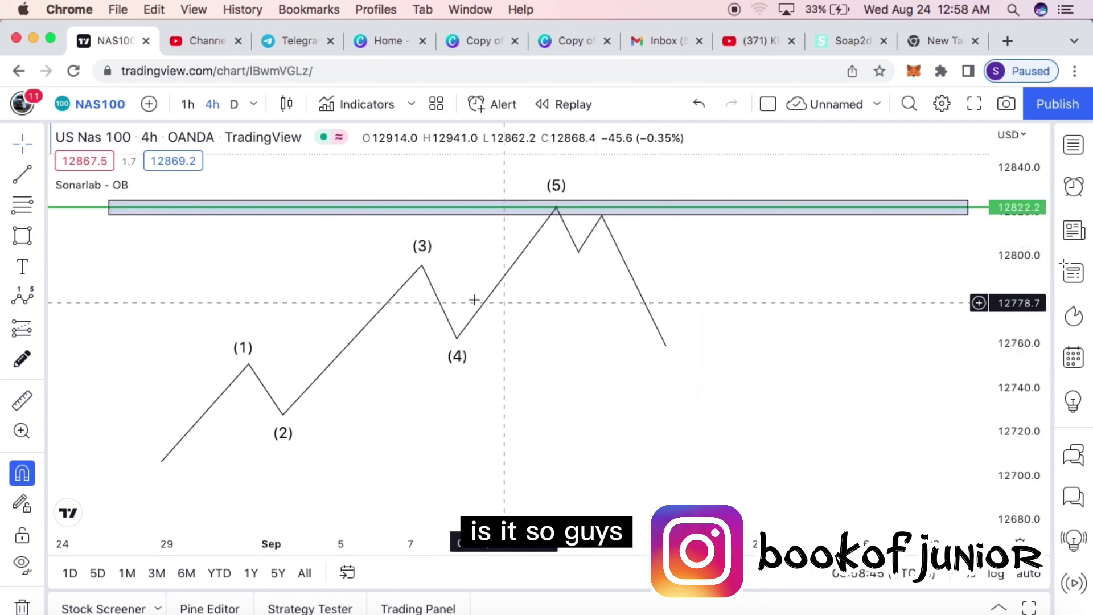
Draw a rising trend line across the real candles from about 12472 on 28 Jul '22 to about 13619
scroll(448, 344, left, 10)
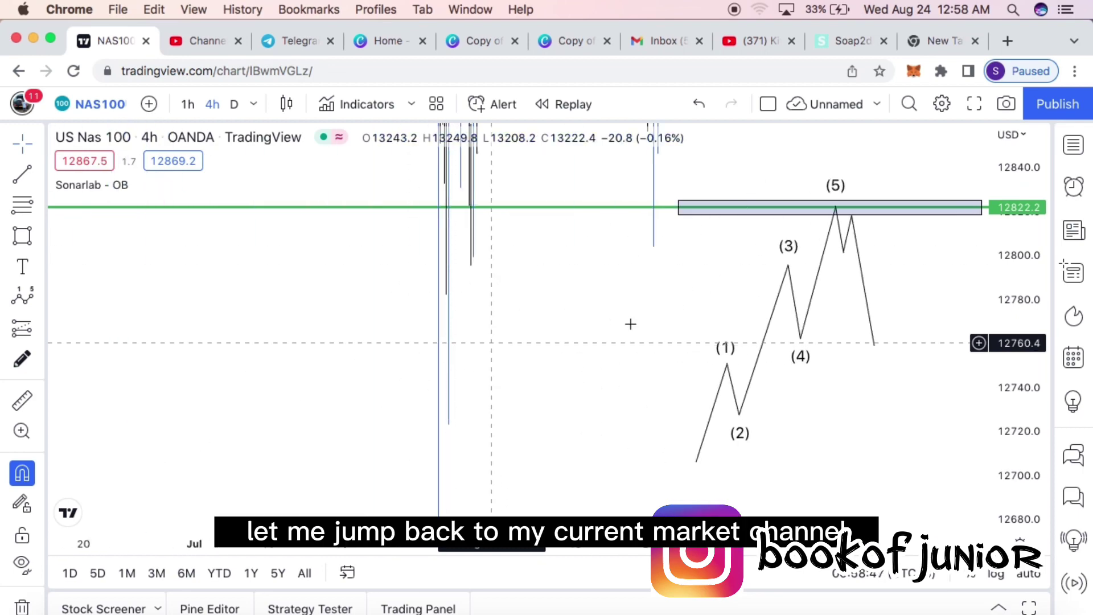
drag(1026, 280, 1026, 268)
double_click(1026, 267)
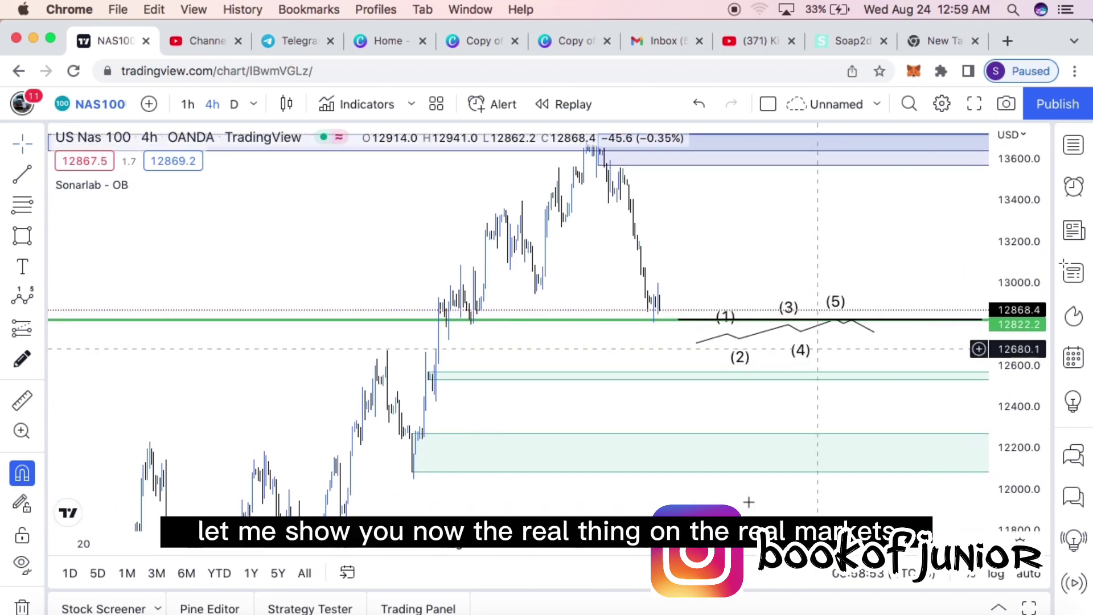
scroll(556, 545, up, 5)
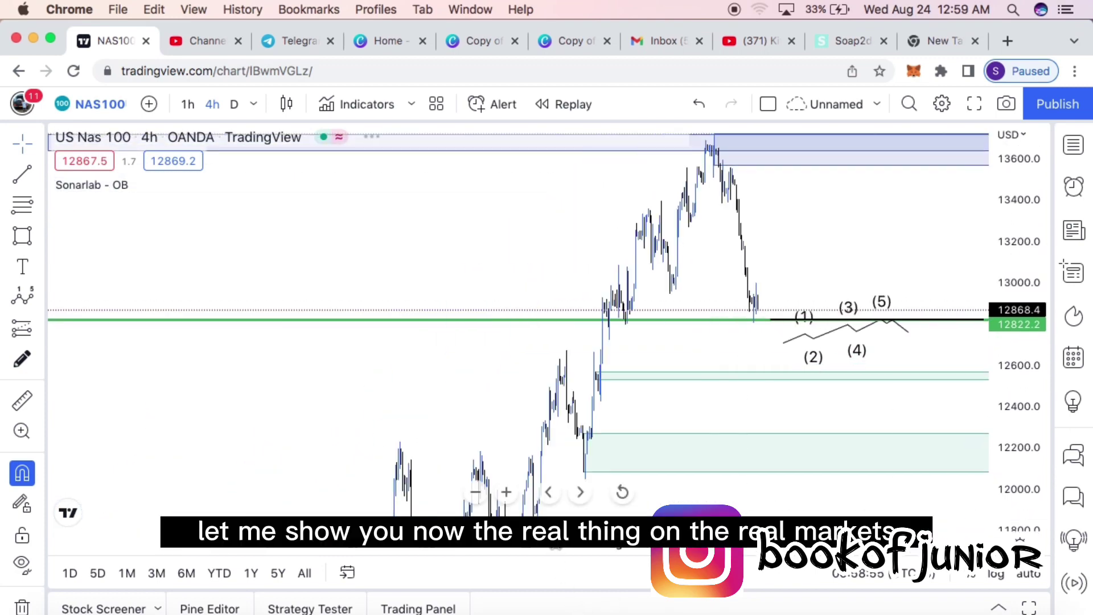
scroll(555, 545, up, 3)
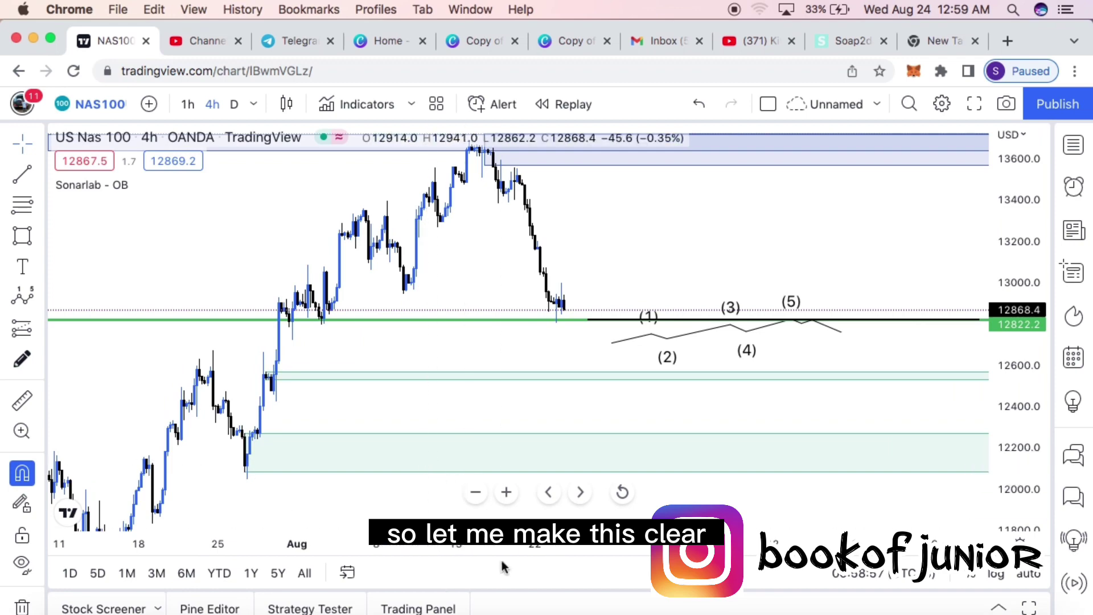
scroll(504, 546, up, 4)
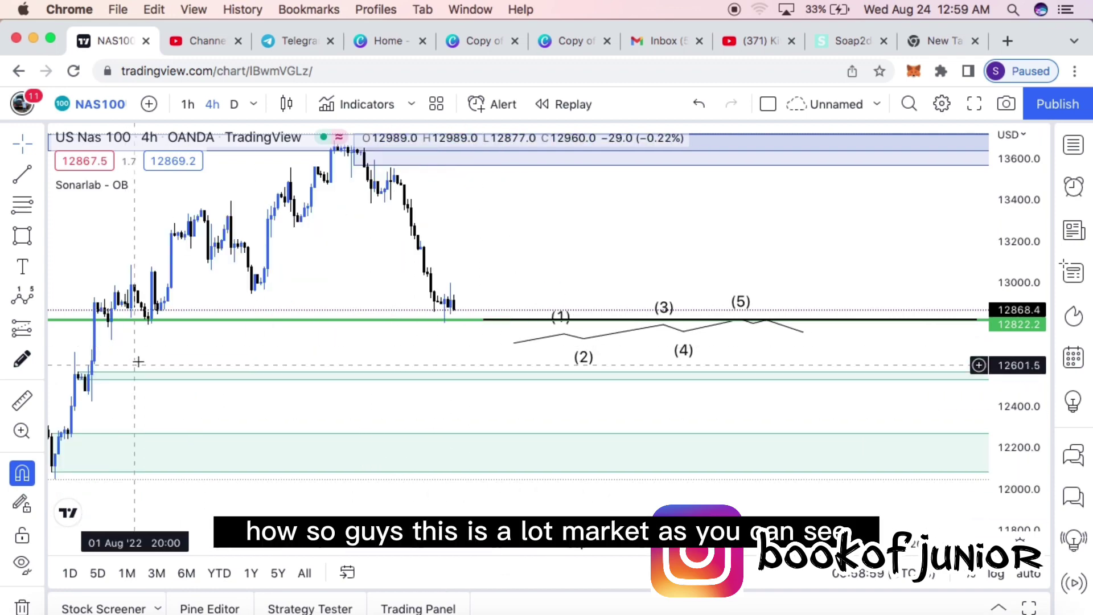
drag(205, 378, 461, 434)
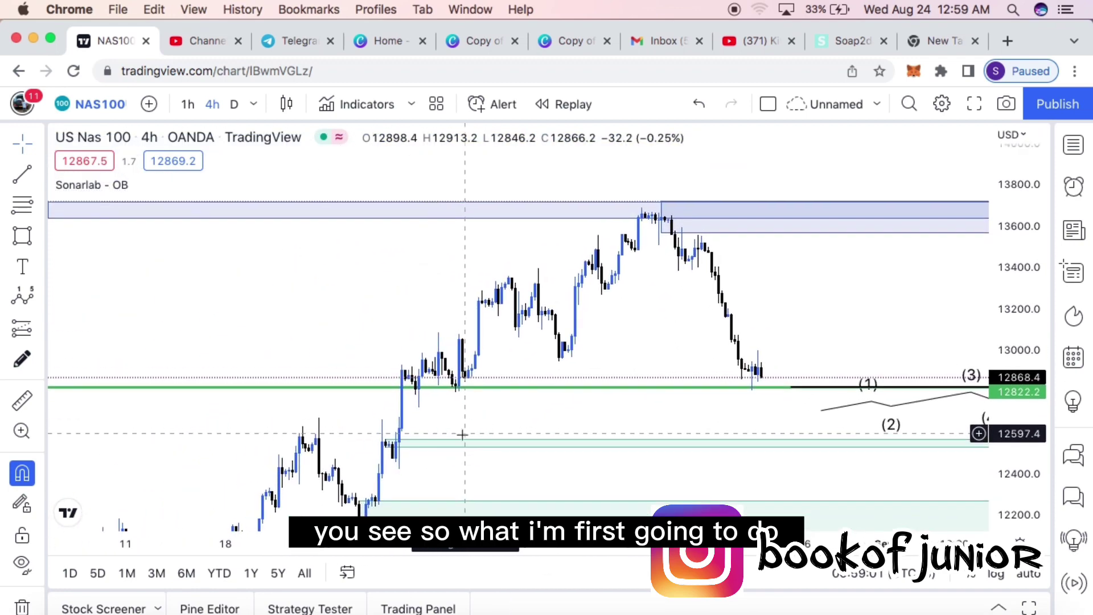
click(20, 174)
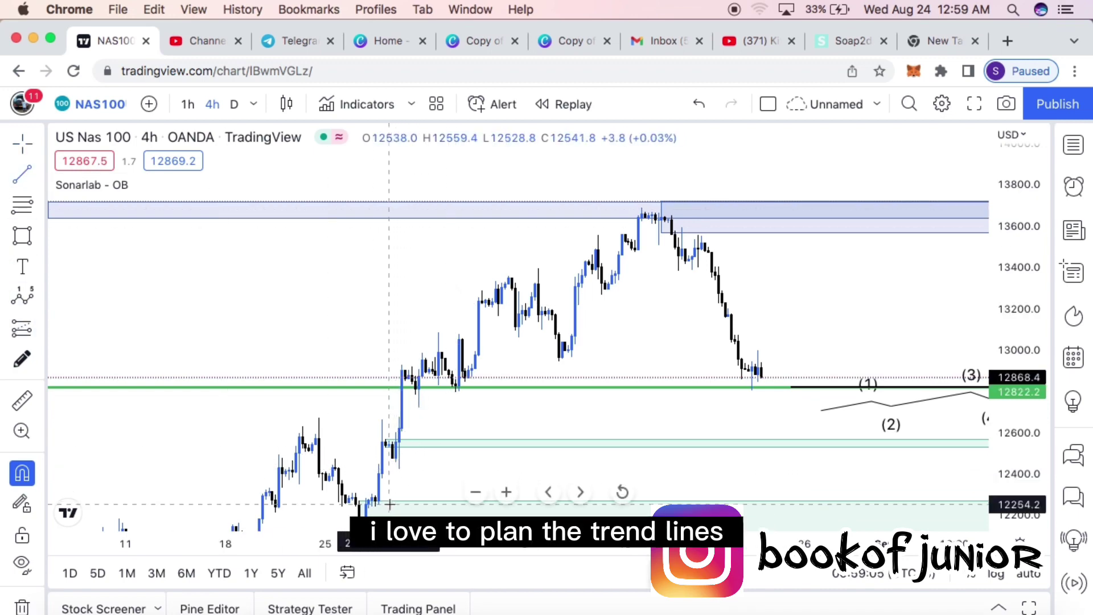
click(393, 467)
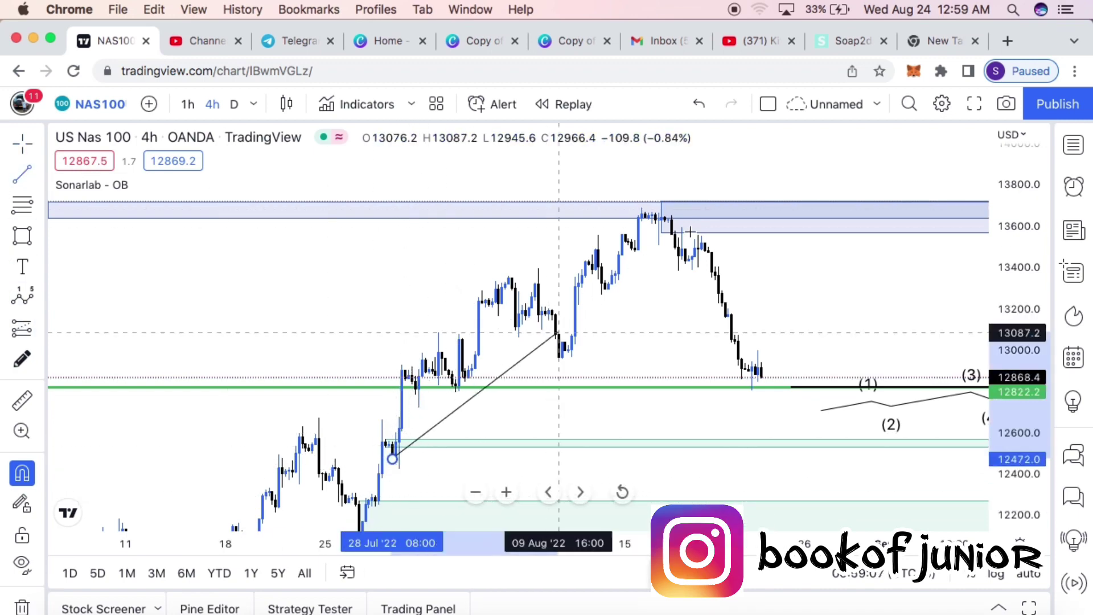
click(725, 223)
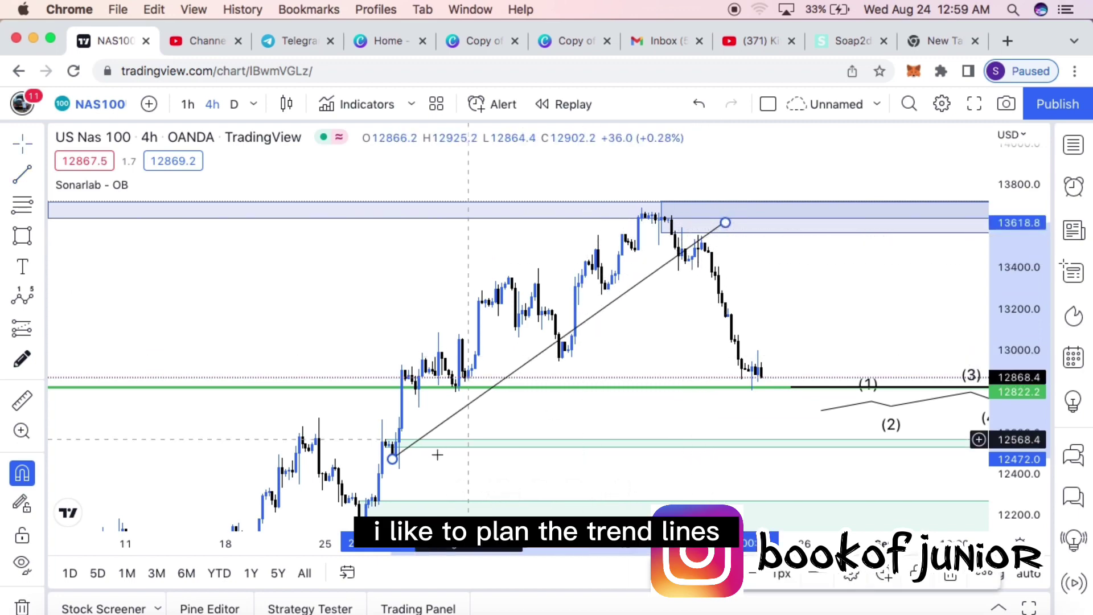
Extend the lower end of the rising trend line to about 11860, passing through the late-July low
drag(566, 401, 563, 335)
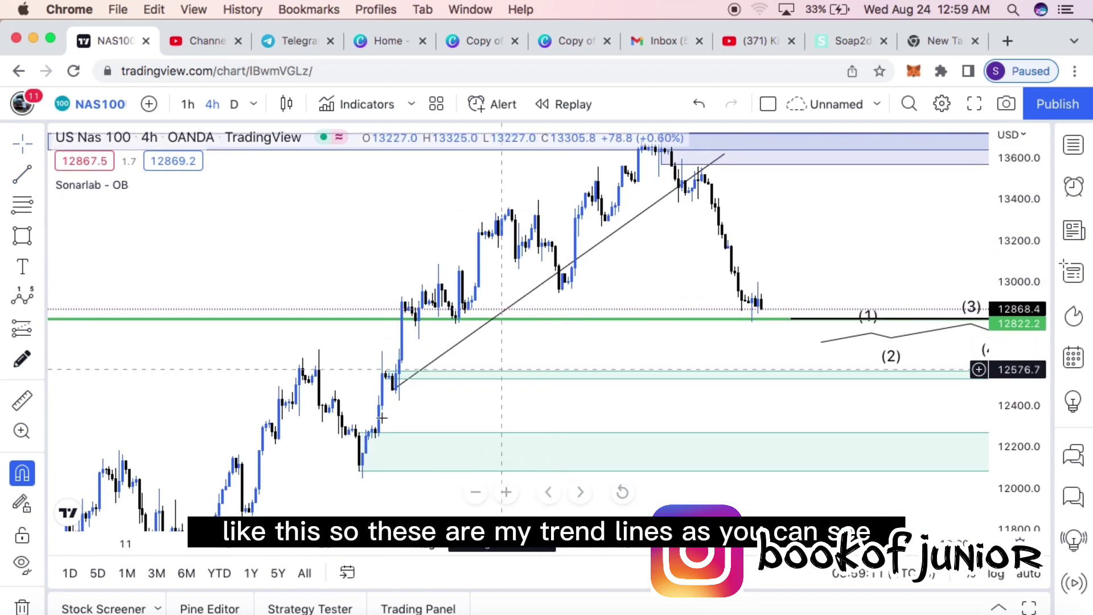
drag(394, 387, 364, 380)
drag(615, 349, 629, 517)
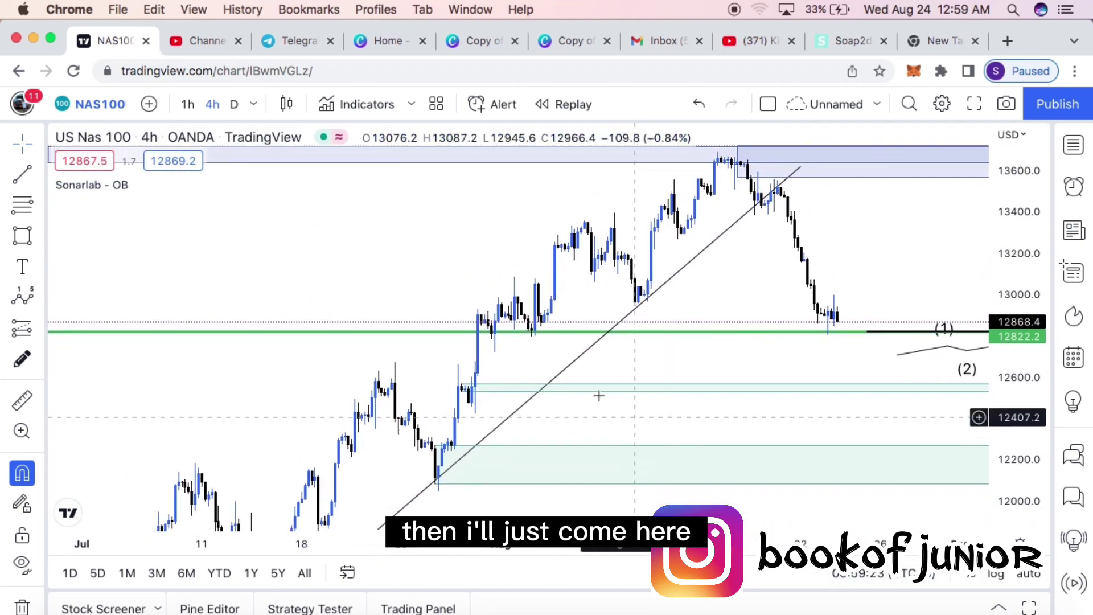
Draw a second rising trend line along the candle peaks, from about 12350 in mid-July to about 13765 near the August top
click(12, 171)
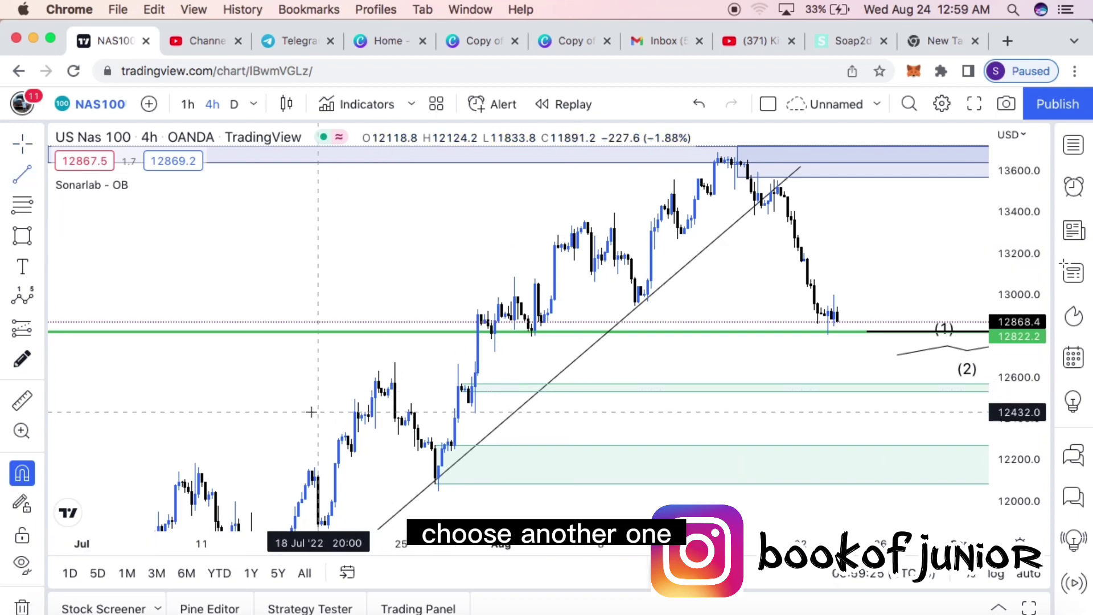
click(299, 424)
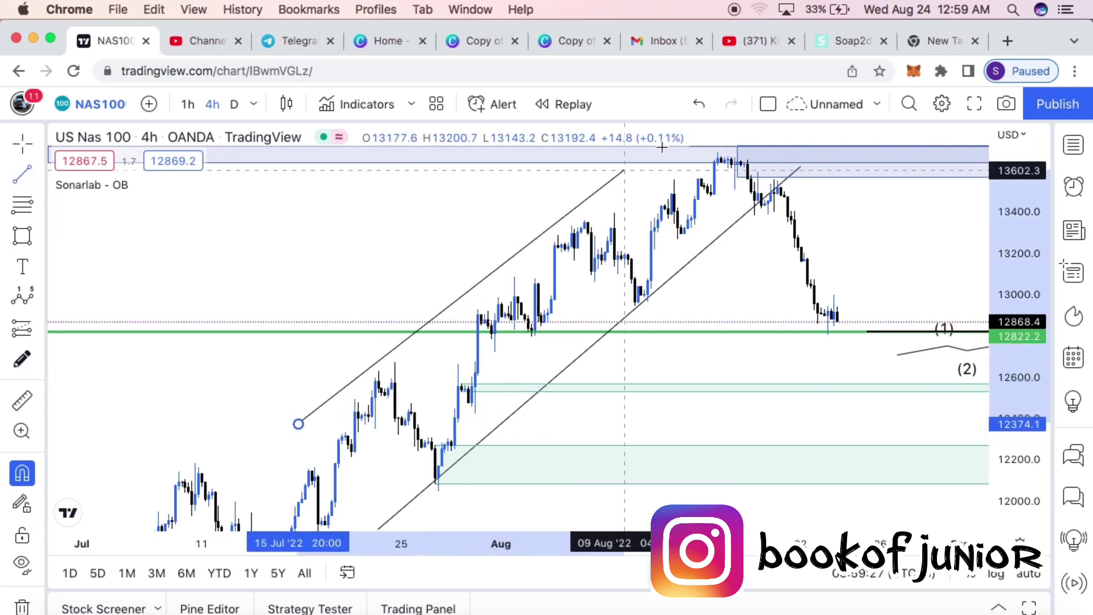
click(708, 137)
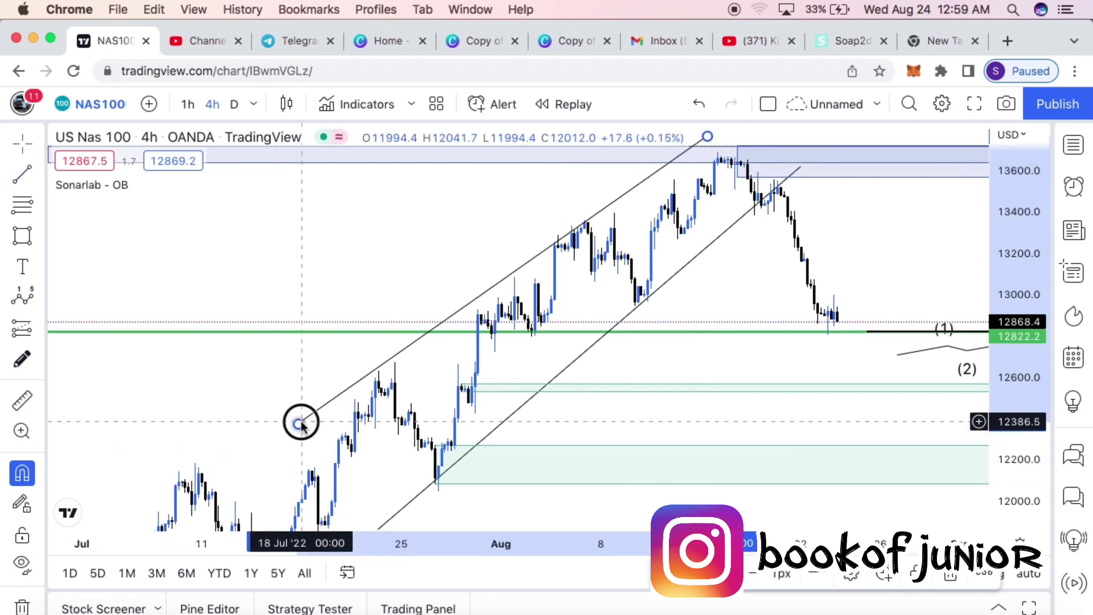
drag(302, 423, 299, 429)
click(302, 298)
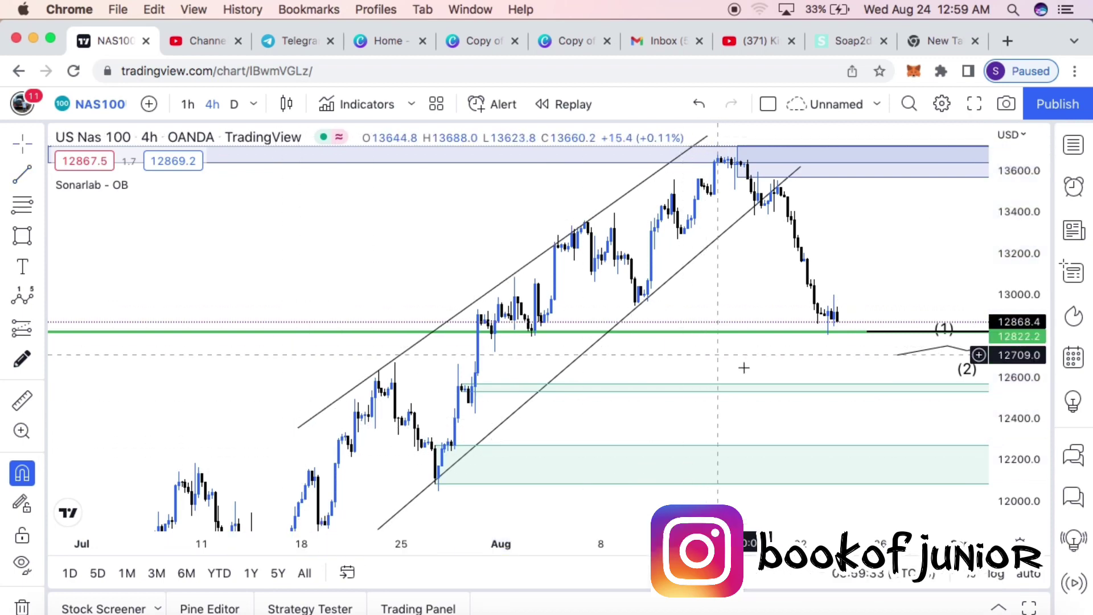
drag(733, 368, 706, 426)
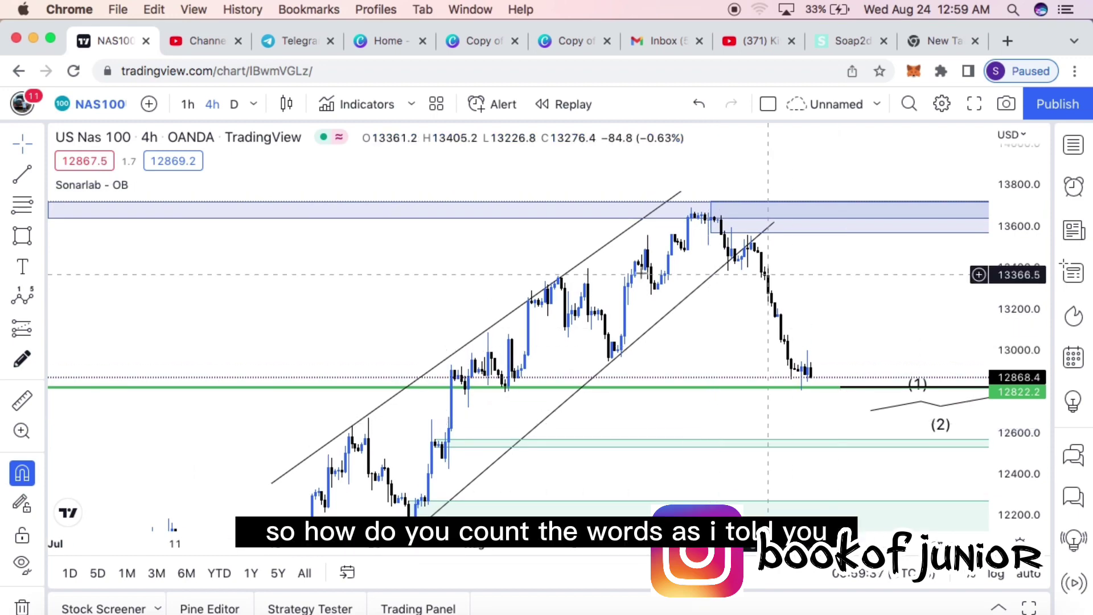
drag(305, 307, 314, 253)
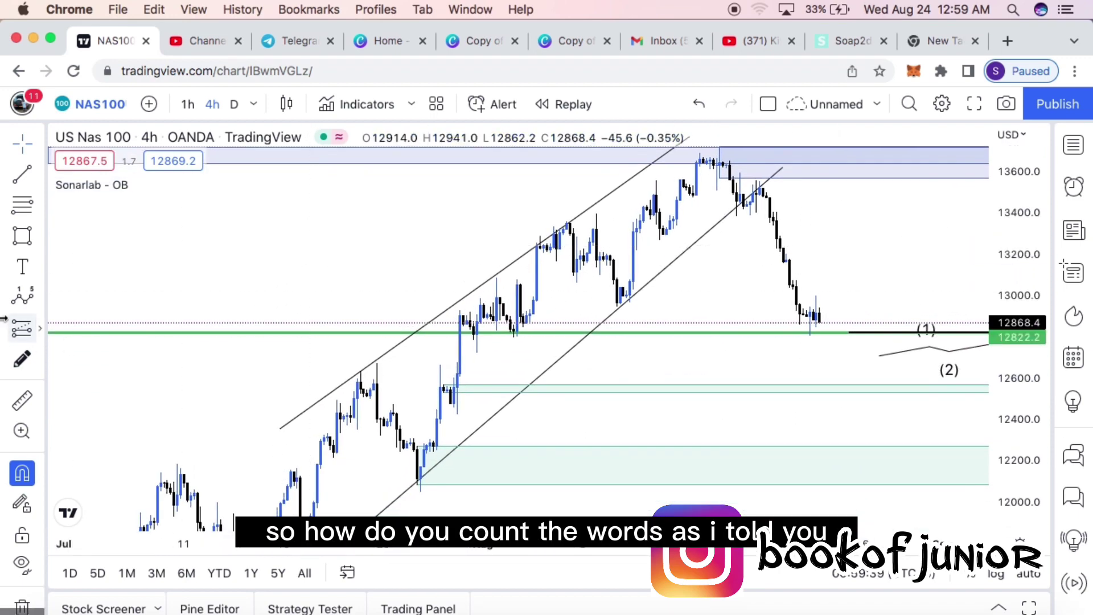
click(35, 304)
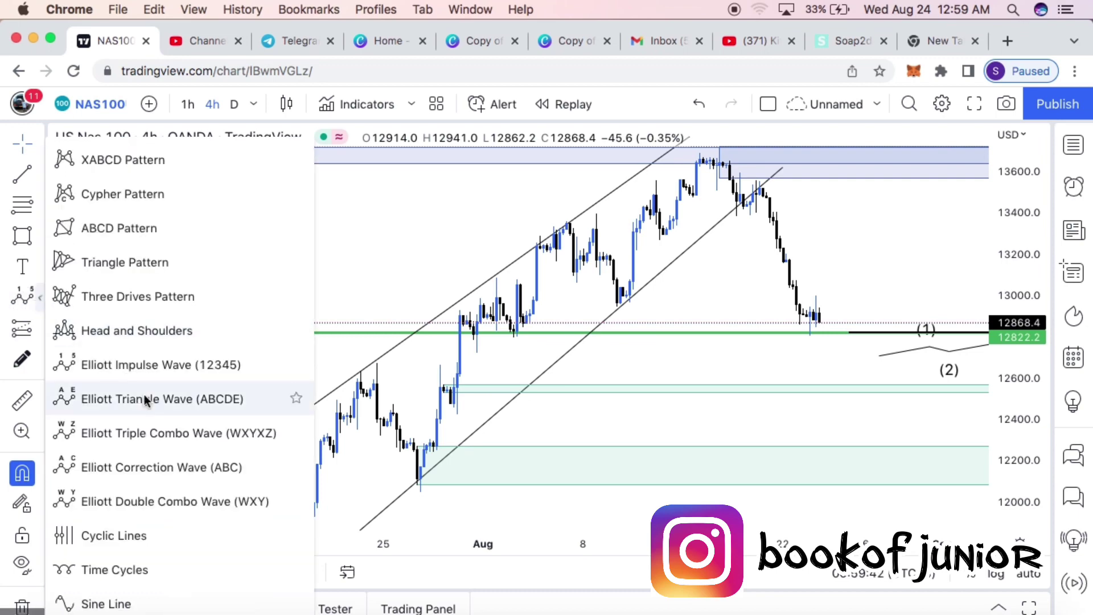
click(128, 364)
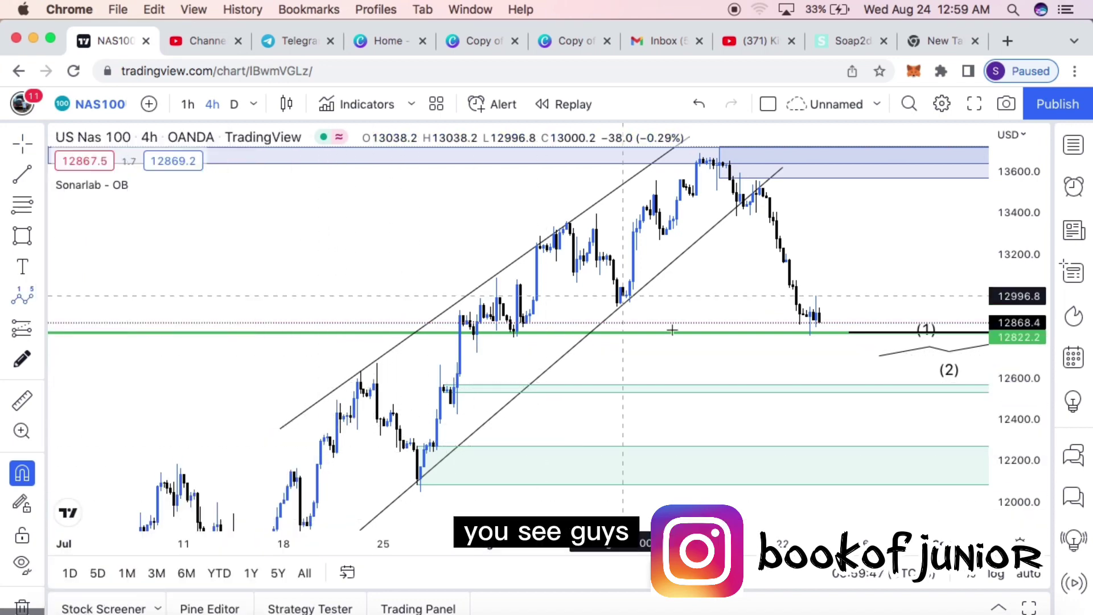
click(12, 152)
scroll(132, 159, left, 2)
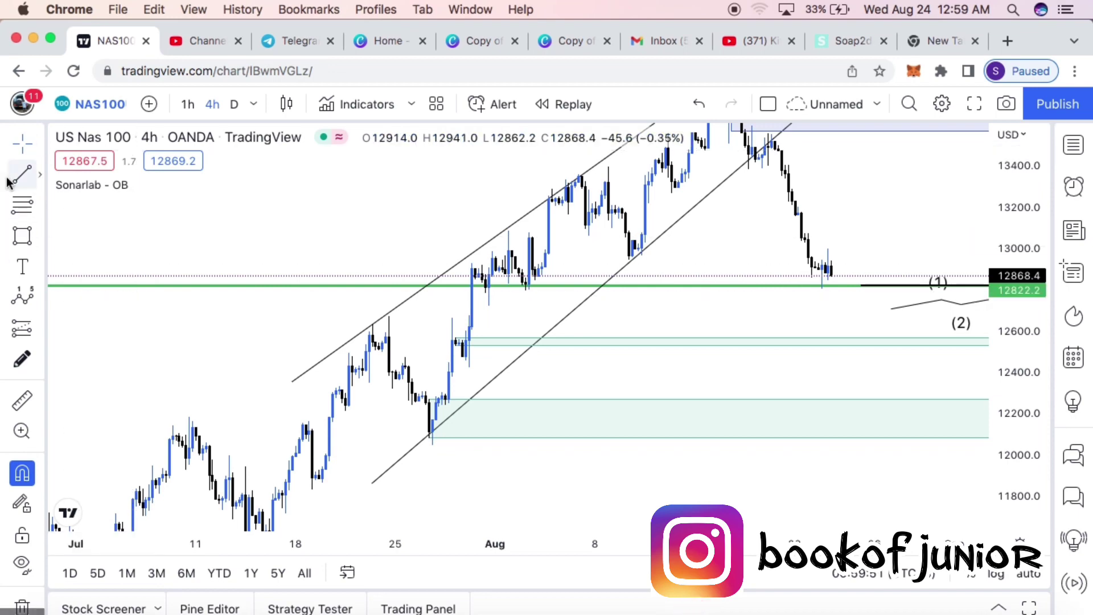
Trace the first upward leg with a freehand brush stroke up to about 12650, and remove it
click(39, 270)
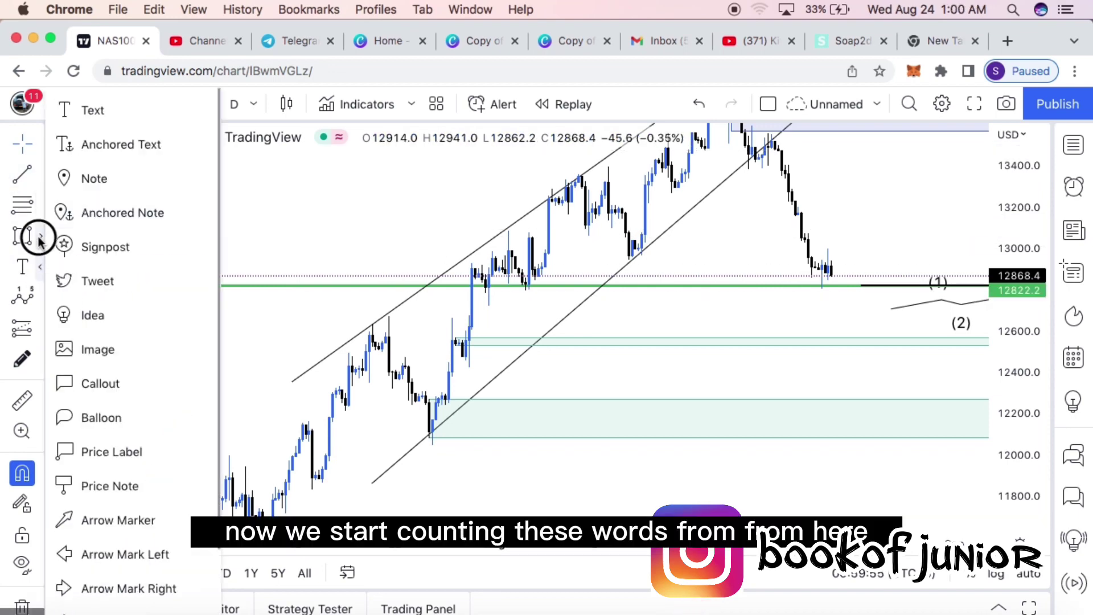
click(40, 237)
click(76, 227)
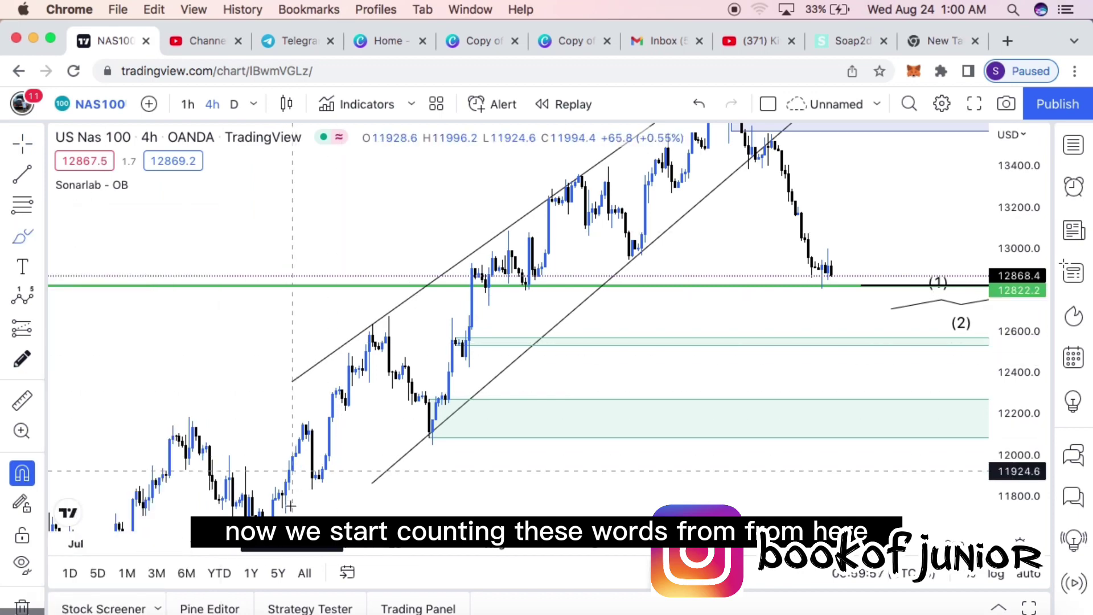
drag(288, 513, 373, 320)
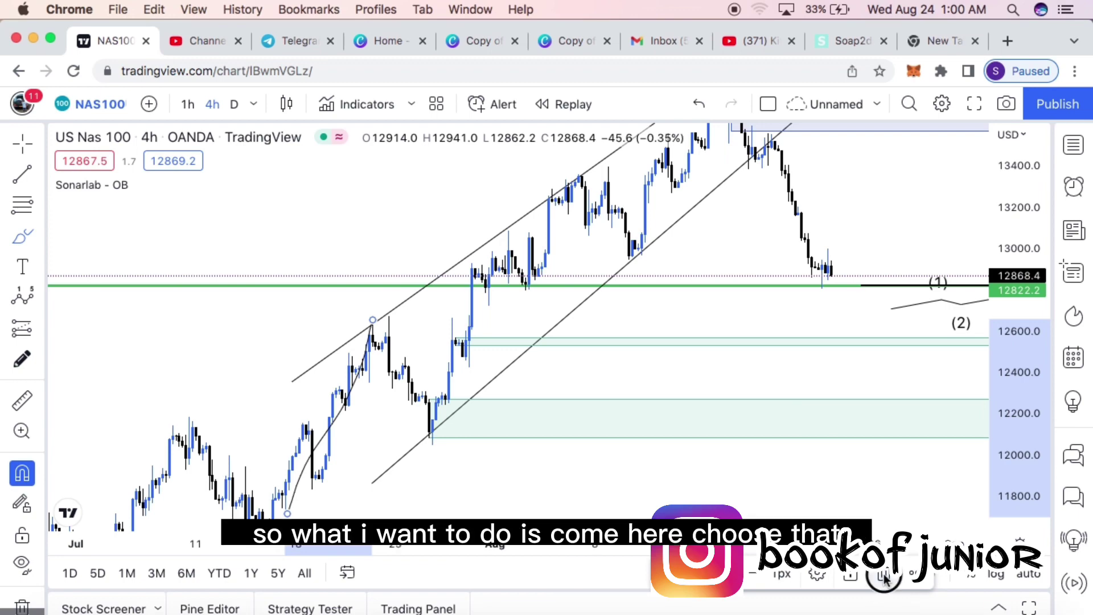
Draw an Elliott Impulse Wave along the channel's swings, from (0) at 11891.2 on 18 Jul '22 to (5) at about 13670
click(19, 300)
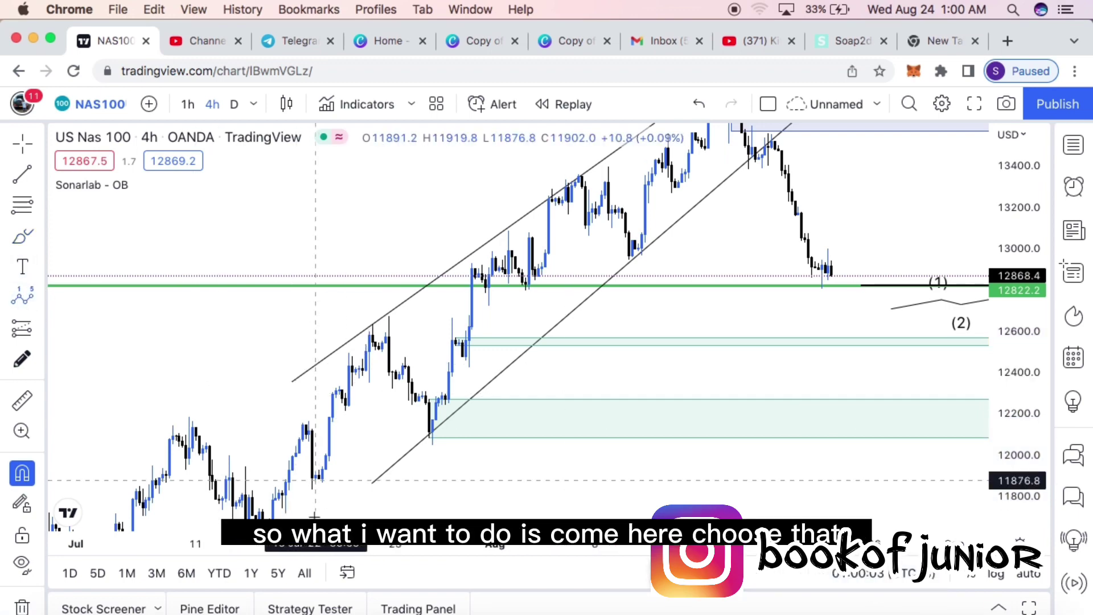
click(313, 486)
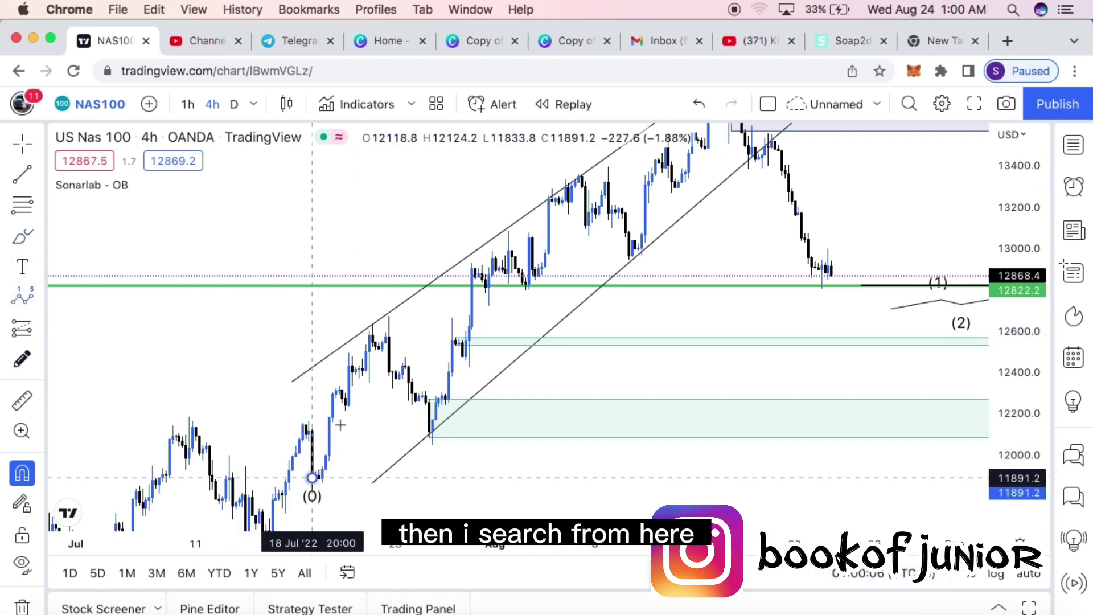
click(356, 317)
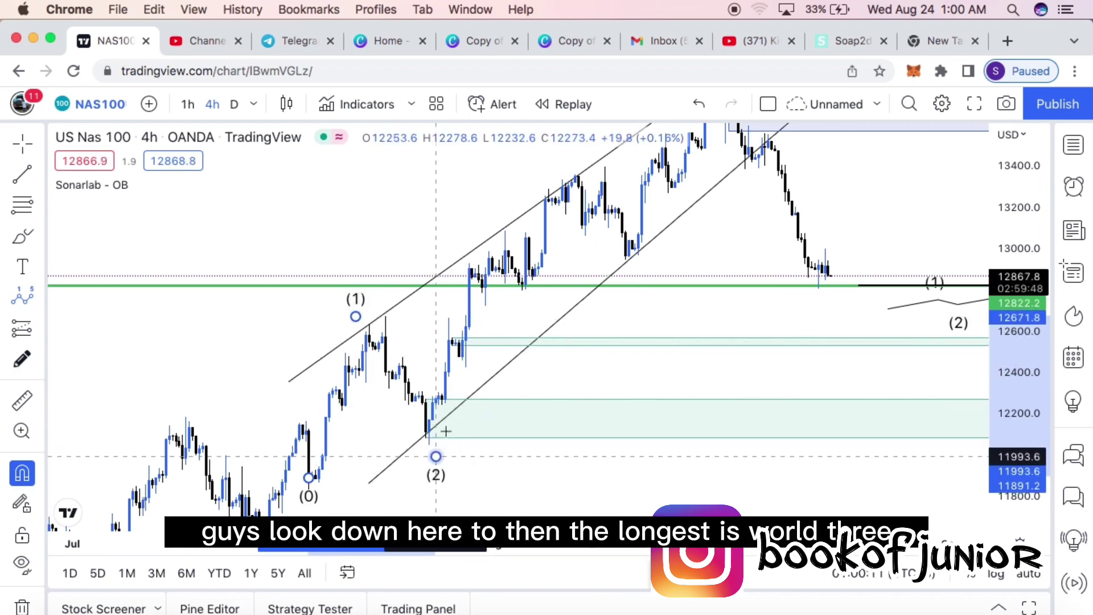
click(446, 431)
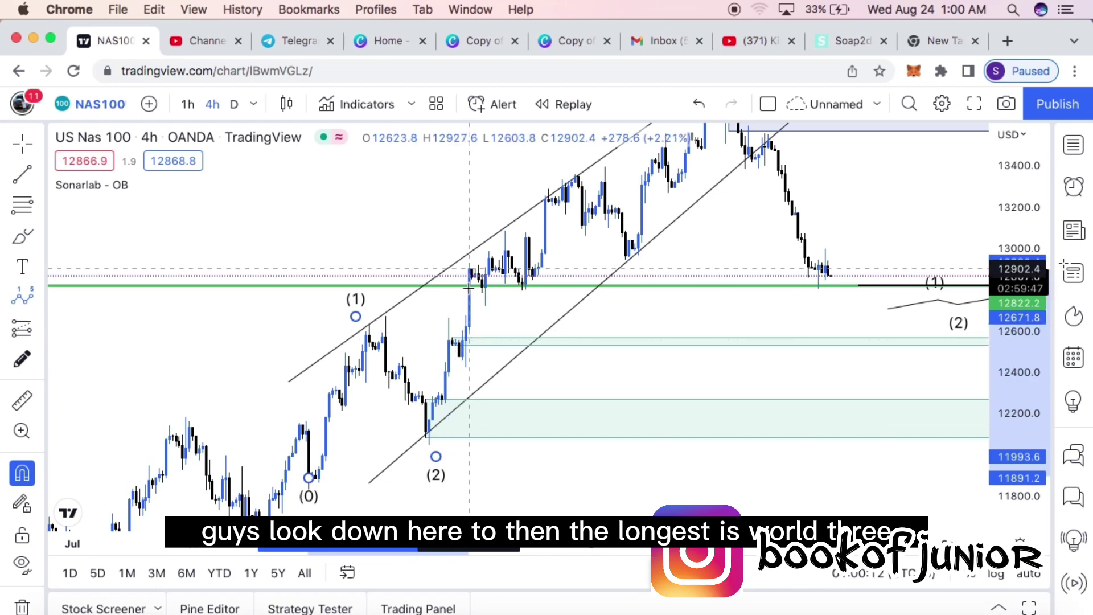
click(562, 167)
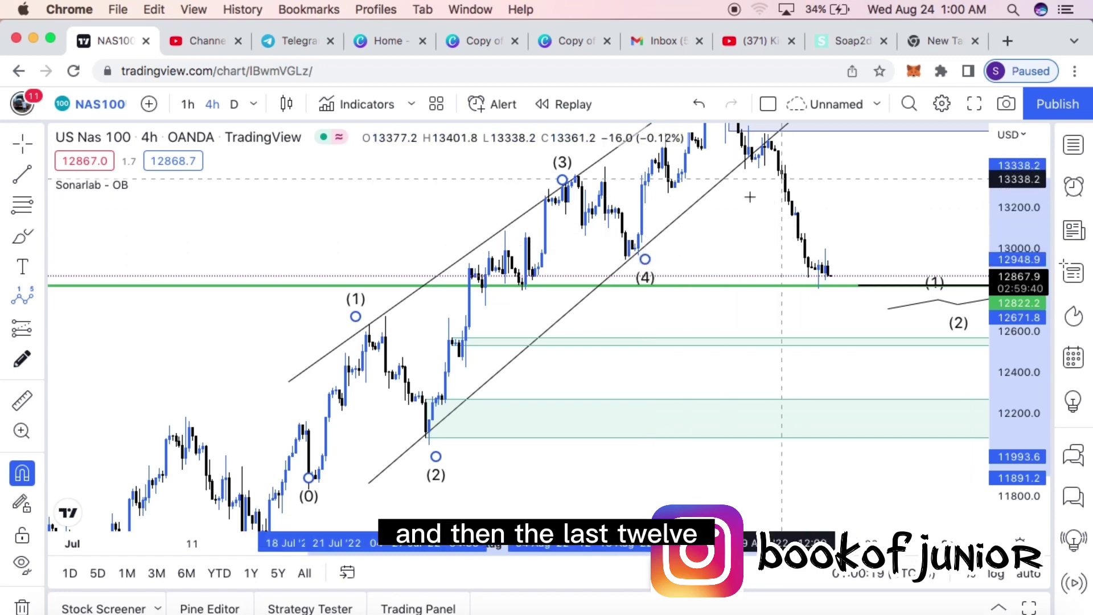
click(850, 176)
drag(850, 340, 720, 246)
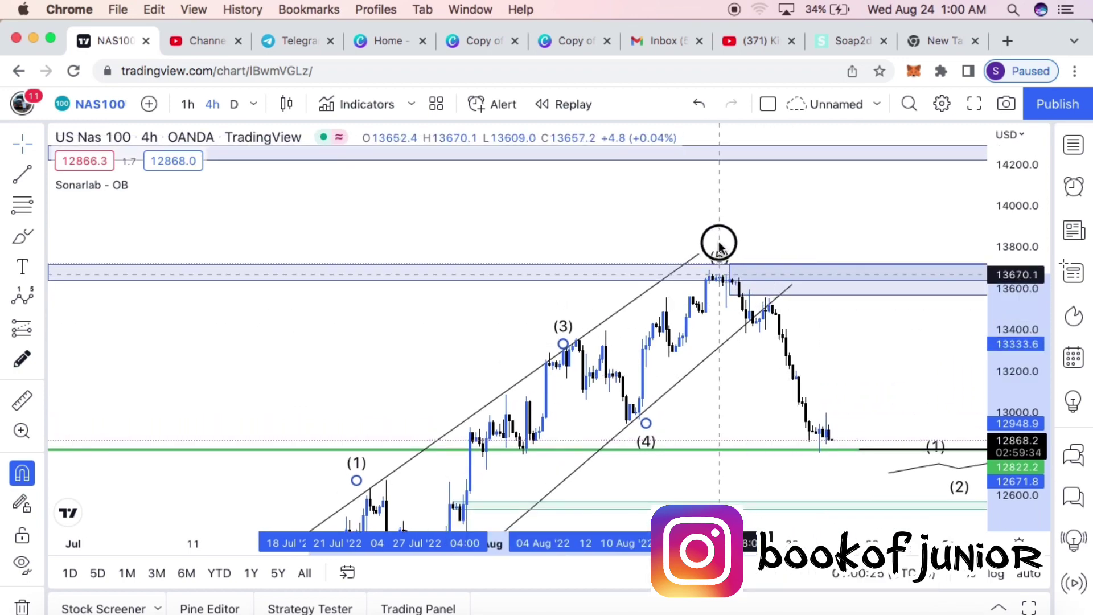
click(764, 254)
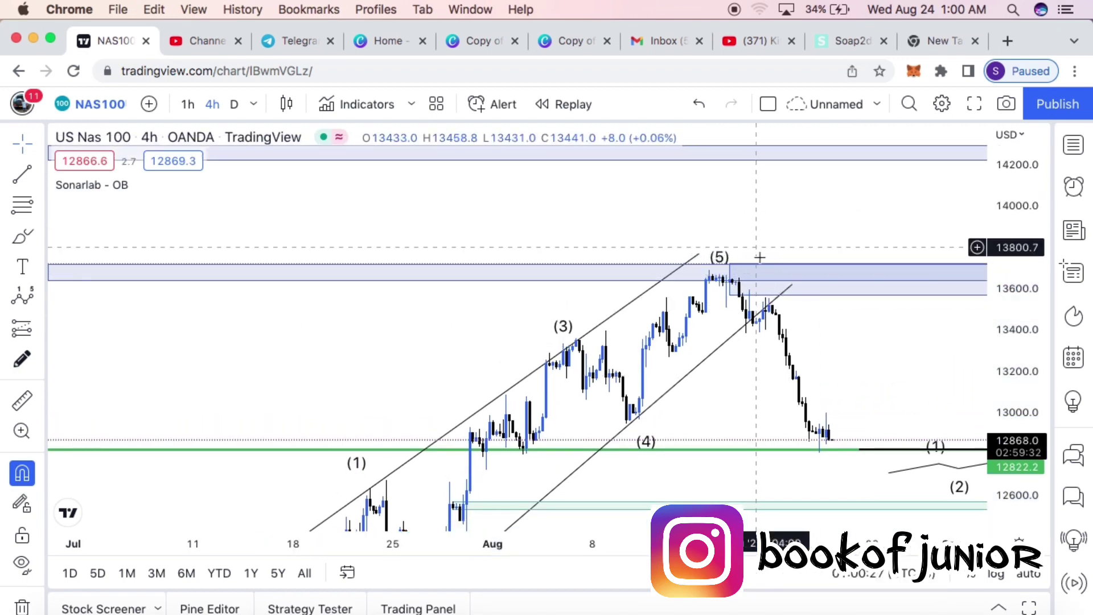
Circle the whole five-wave rise and the following drop with the brush, and delete the stroke
drag(817, 326, 805, 247)
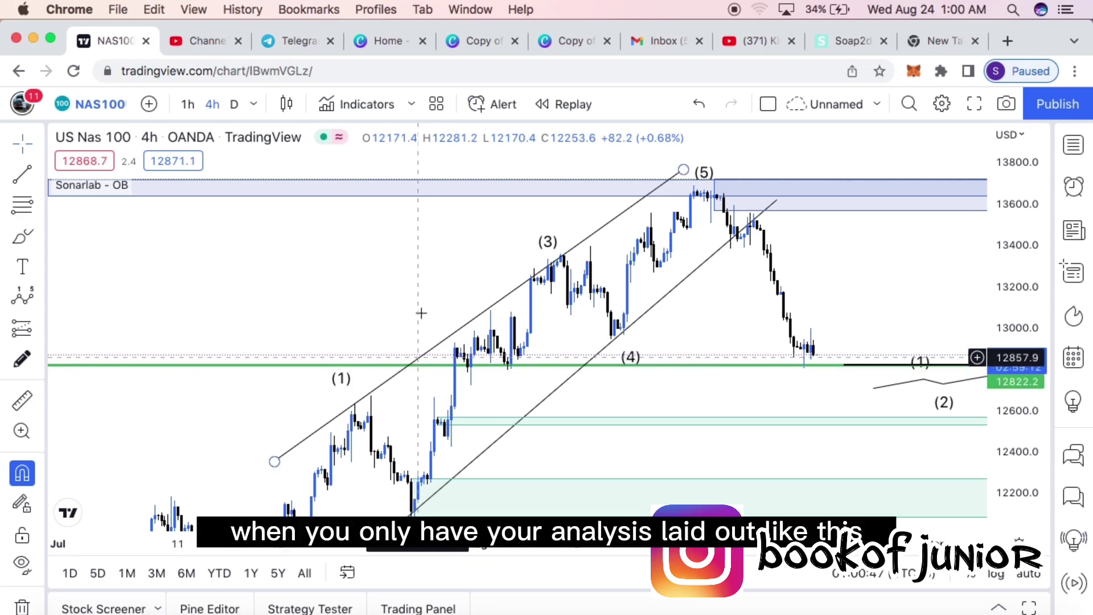
mouse_move(366, 288)
mouse_down()
mouse_move(312, 347)
mouse_move(343, 290)
mouse_up()
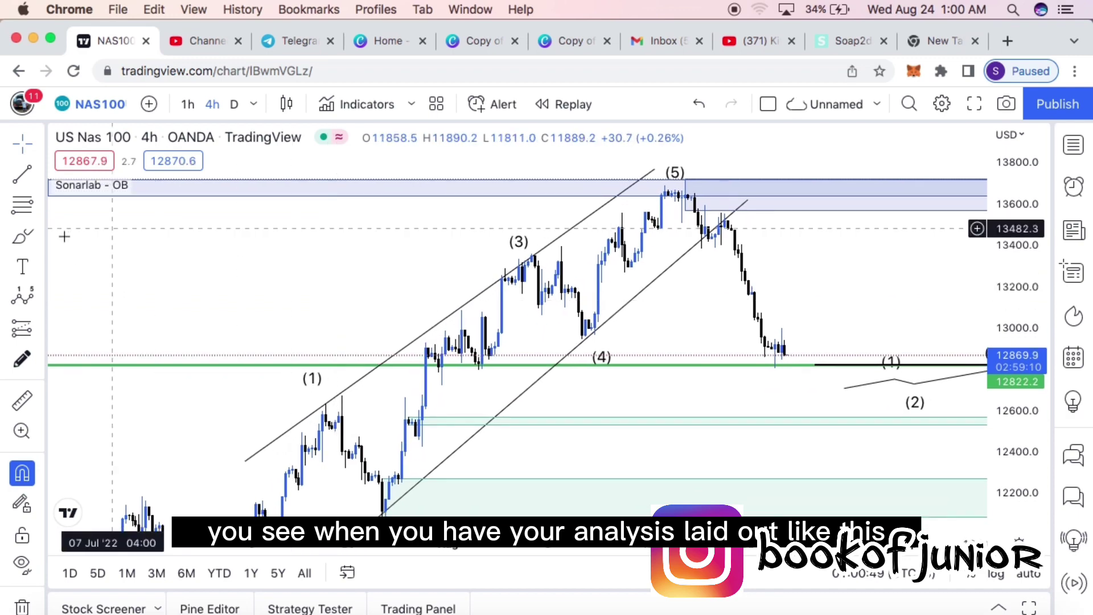
click(16, 241)
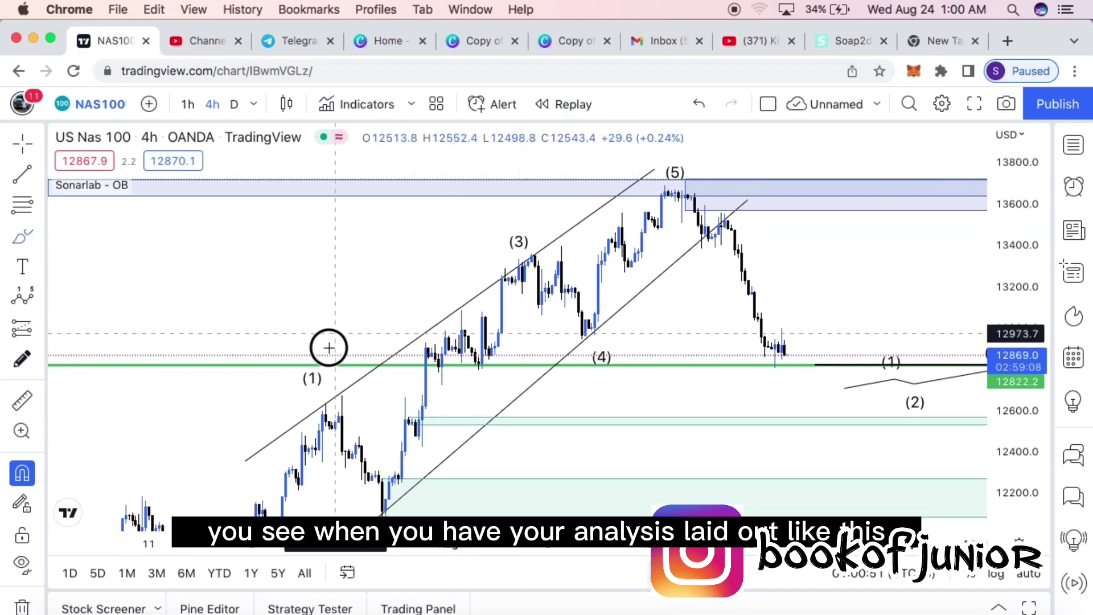
mouse_move(422, 193)
mouse_down()
mouse_move(303, 445)
mouse_move(310, 515)
mouse_up()
mouse_move(704, 606)
mouse_down()
mouse_move(786, 337)
mouse_move(701, 227)
mouse_move(447, 186)
mouse_move(391, 208)
mouse_up()
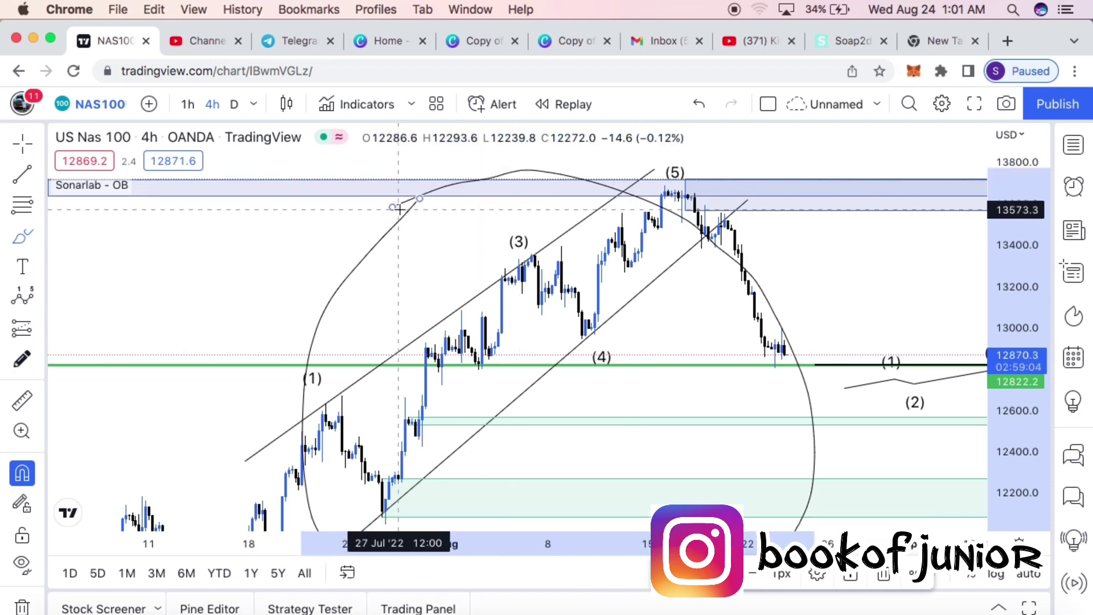
key(Delete)
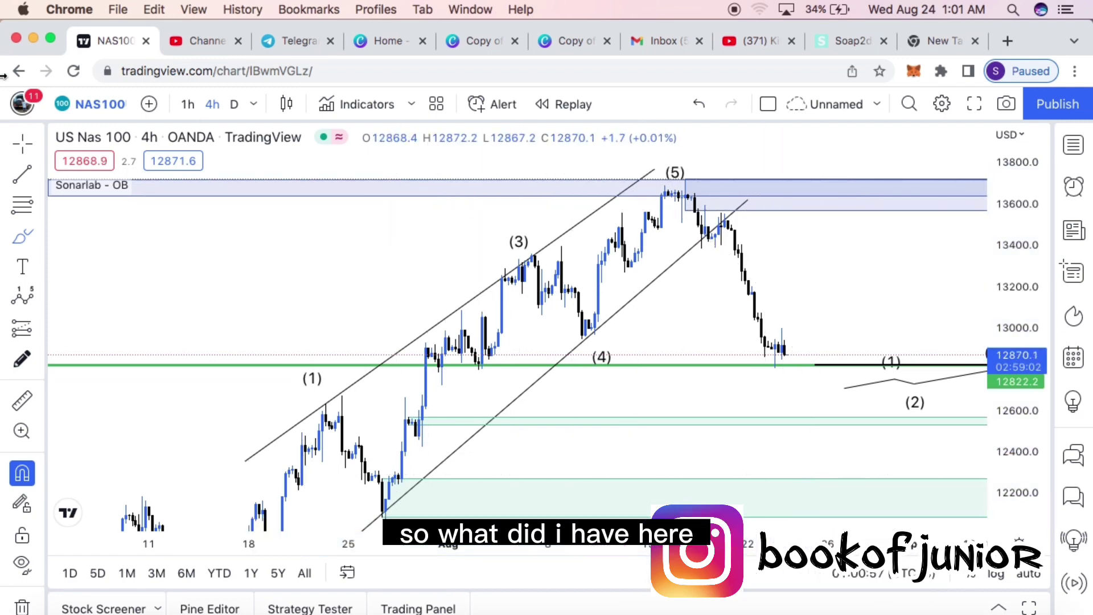
Circle wave point (5) inside the upper order block with the brush, and delete the stroke
drag(615, 317, 456, 308)
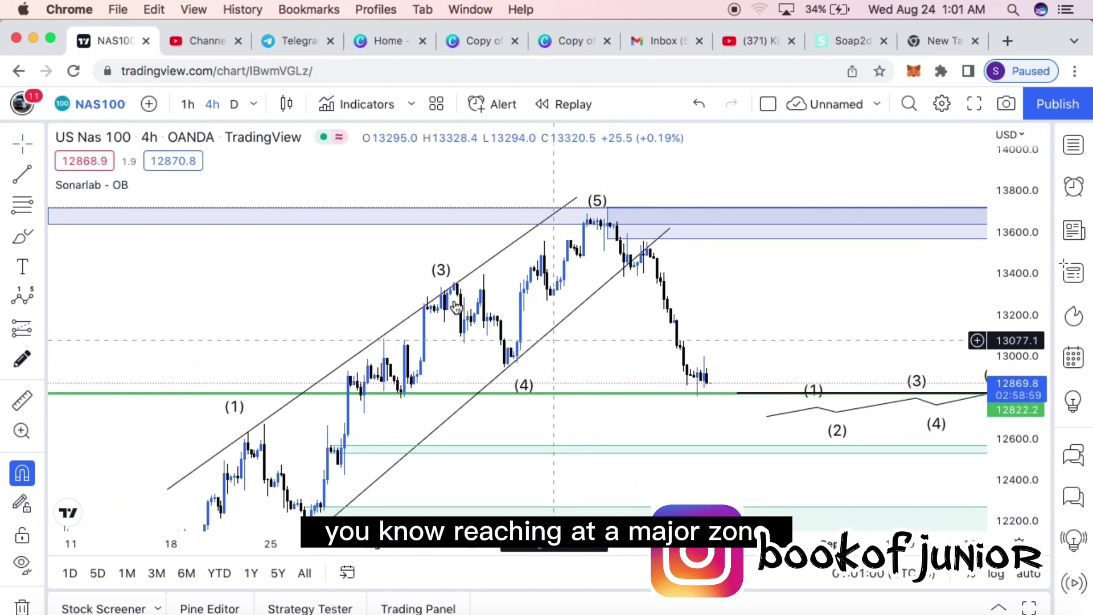
click(26, 229)
mouse_move(573, 188)
mouse_down()
mouse_move(595, 251)
mouse_move(635, 196)
mouse_move(555, 179)
mouse_move(550, 201)
mouse_up()
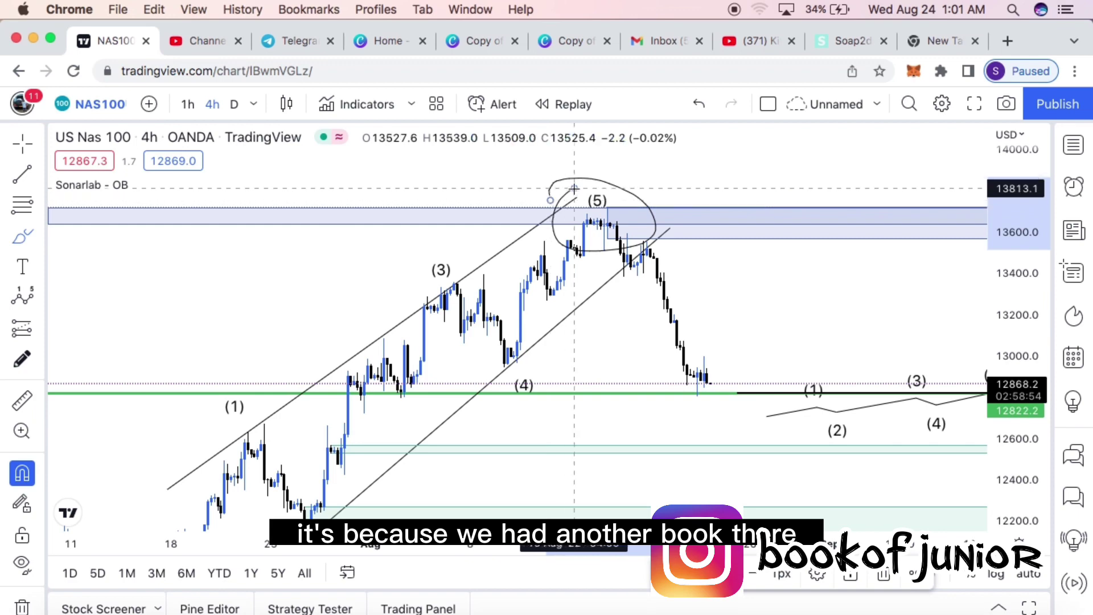
key(BackSpace)
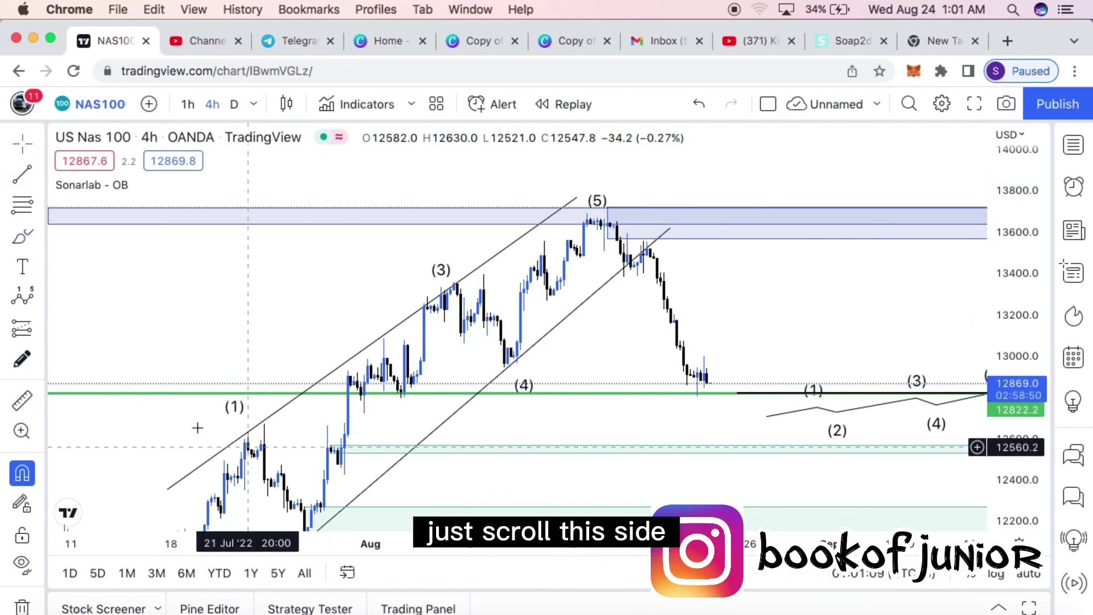
Circle the late-April candles where the upper order block originates with the brush, and delete the stroke
scroll(136, 446, left, 15)
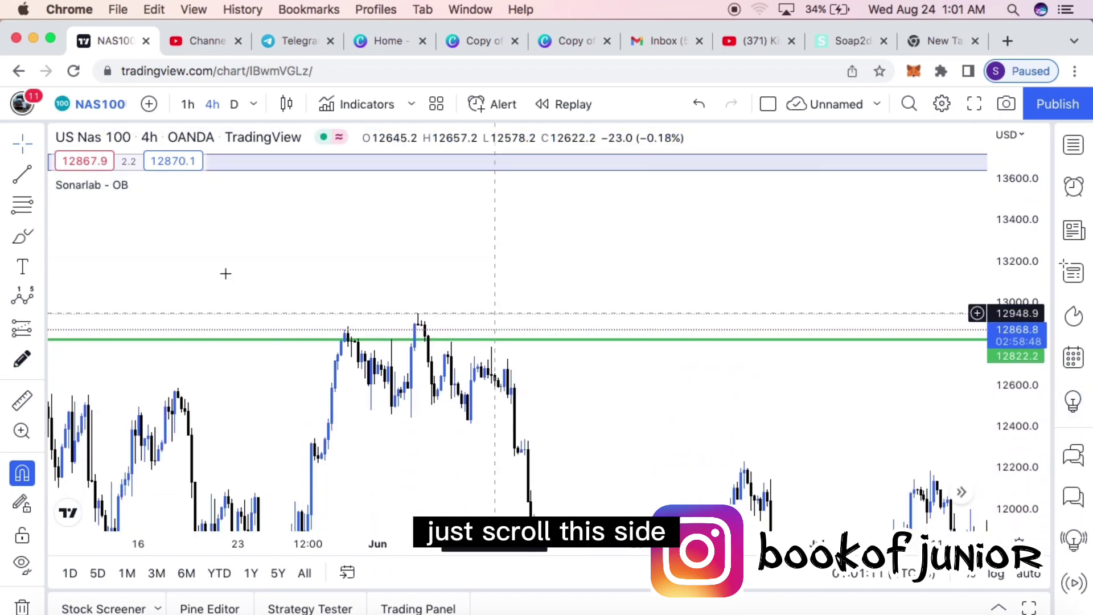
drag(433, 319, 875, 371)
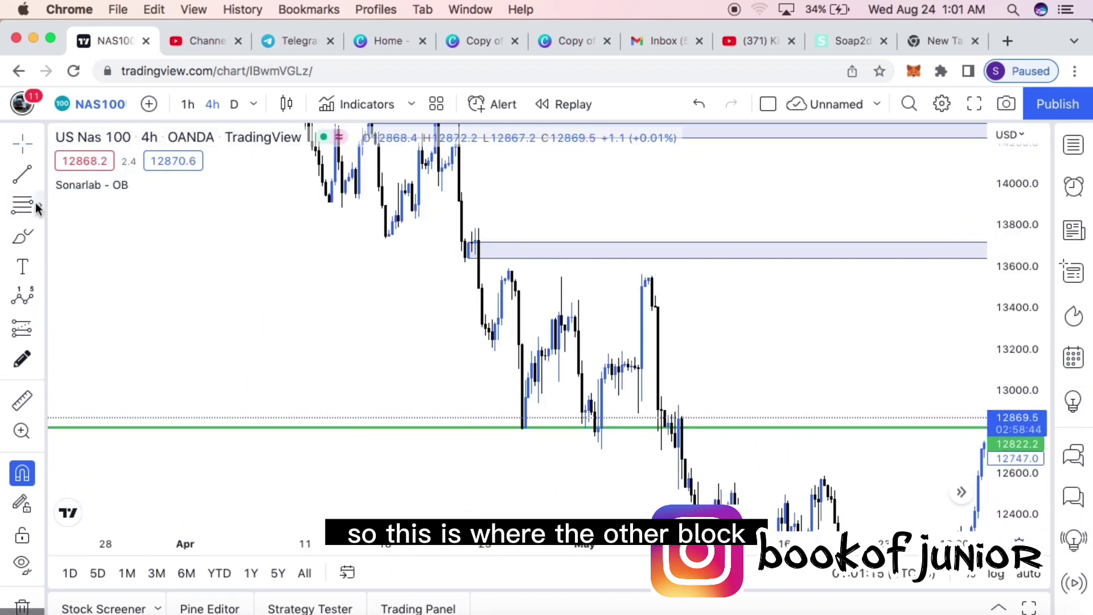
mouse_move(487, 206)
mouse_down()
mouse_move(463, 215)
mouse_move(464, 258)
mouse_move(506, 259)
mouse_move(484, 207)
mouse_up()
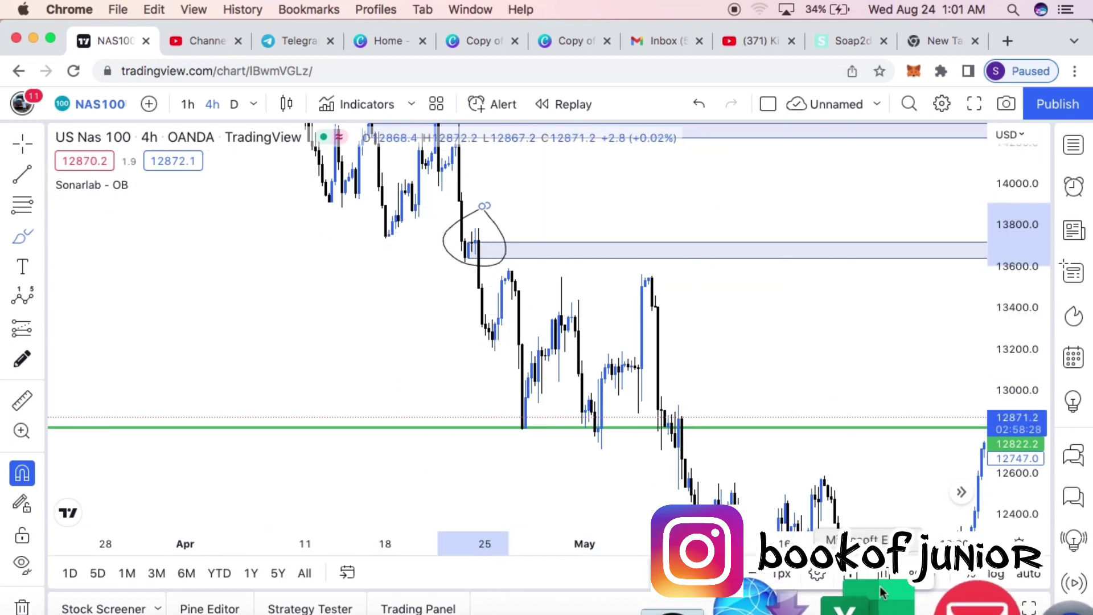
key(Delete)
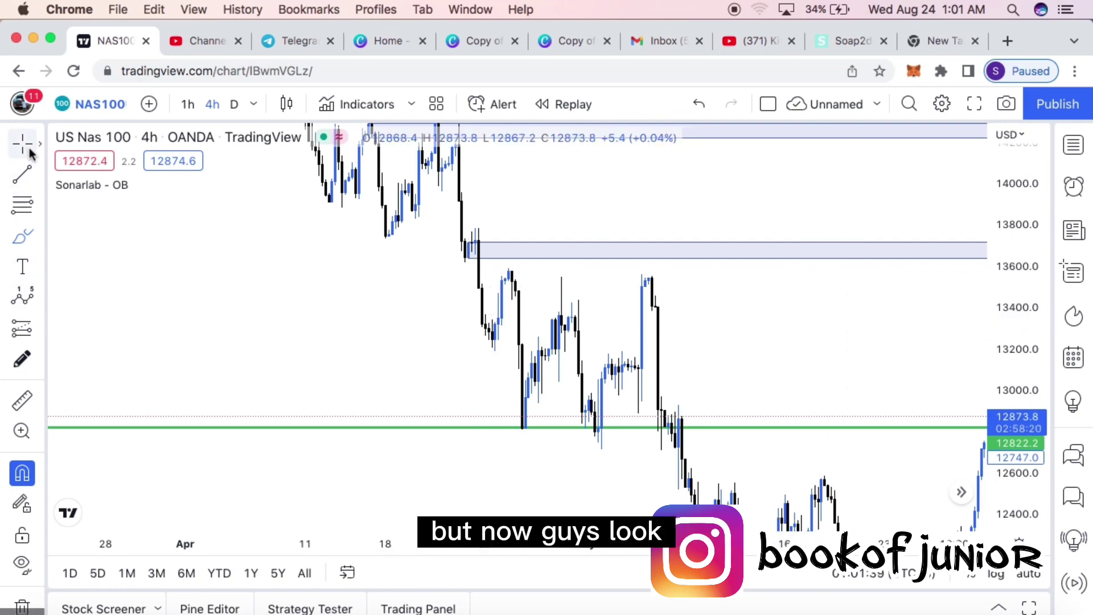
drag(421, 312, 20, 293)
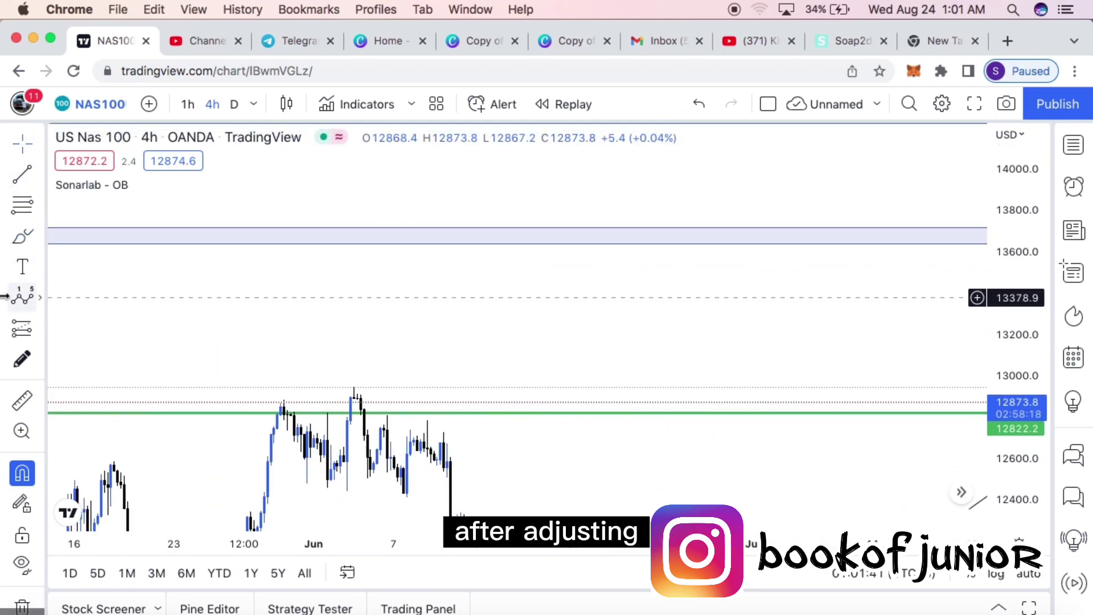
drag(793, 327, 149, 325)
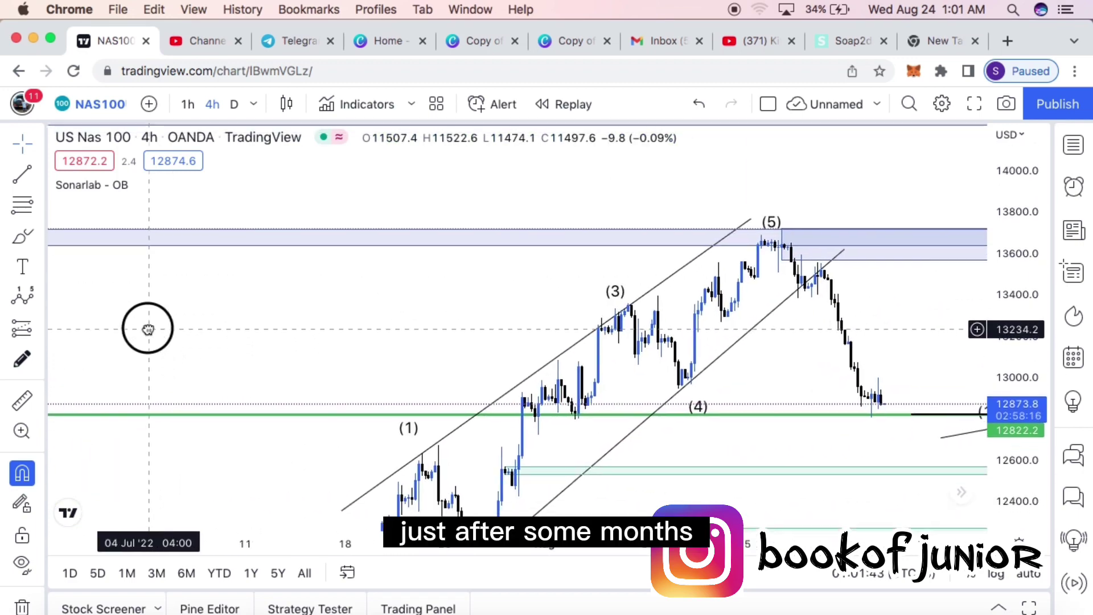
View the trend channel, the five-wave rise and the following drop in full screen
drag(876, 316, 864, 262)
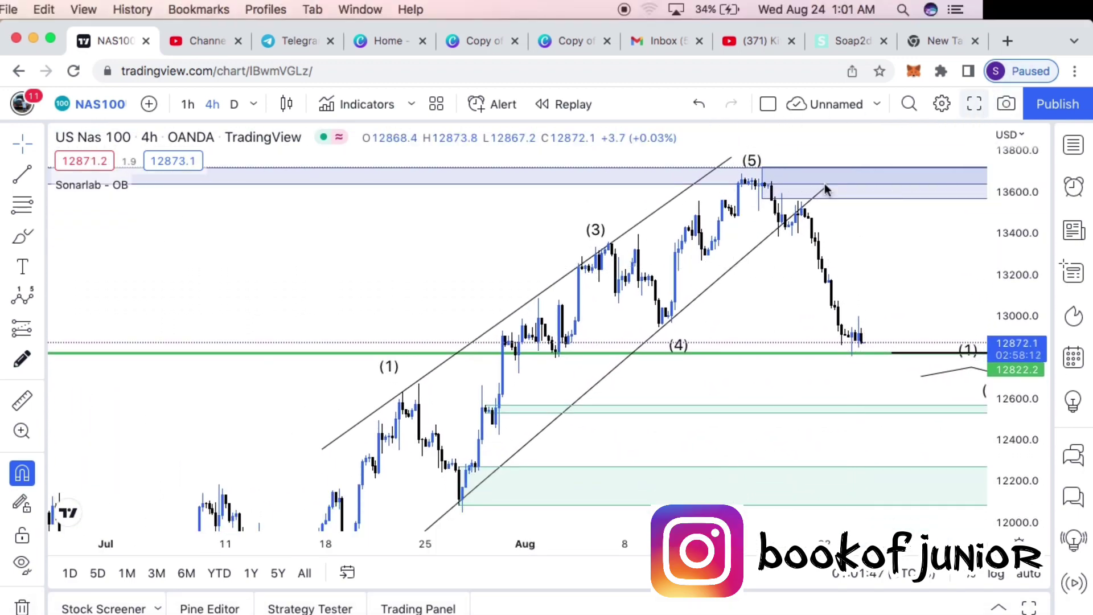
click(974, 103)
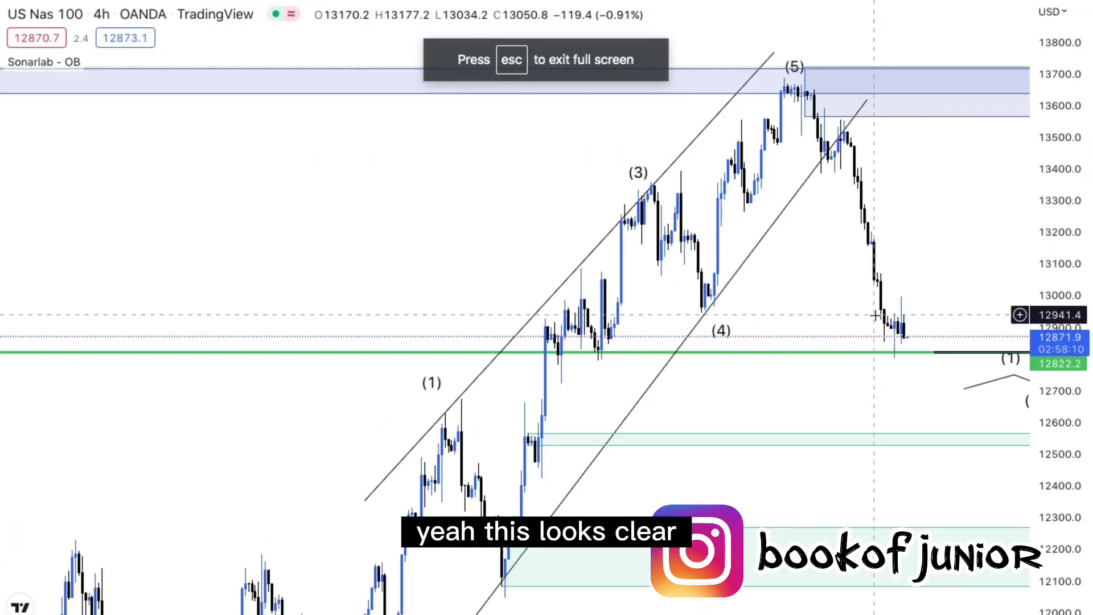
scroll(859, 244, up, 3)
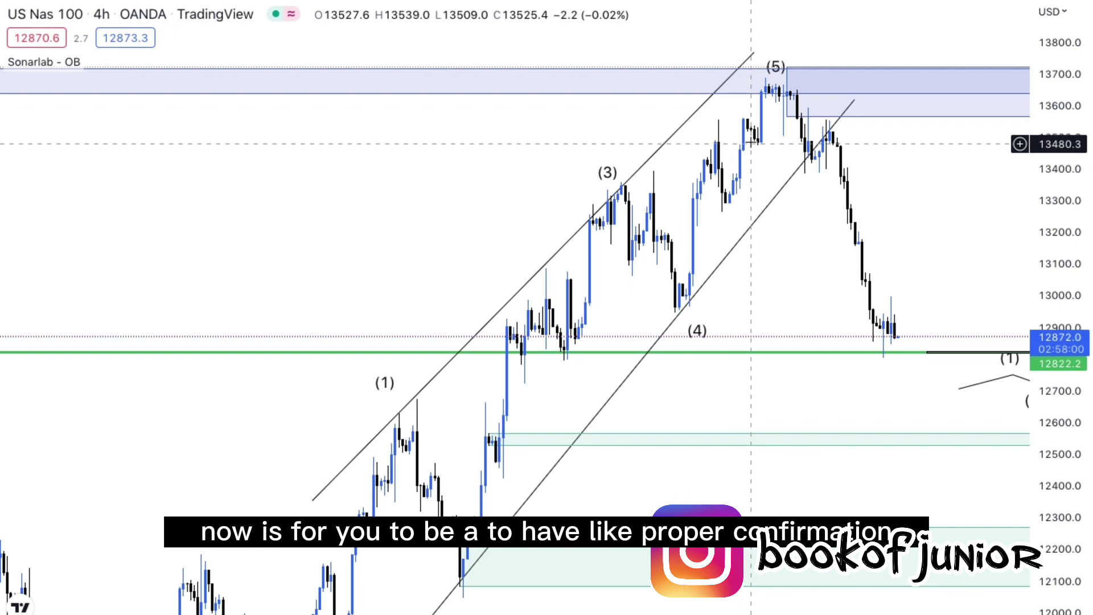
drag(803, 219, 693, 230)
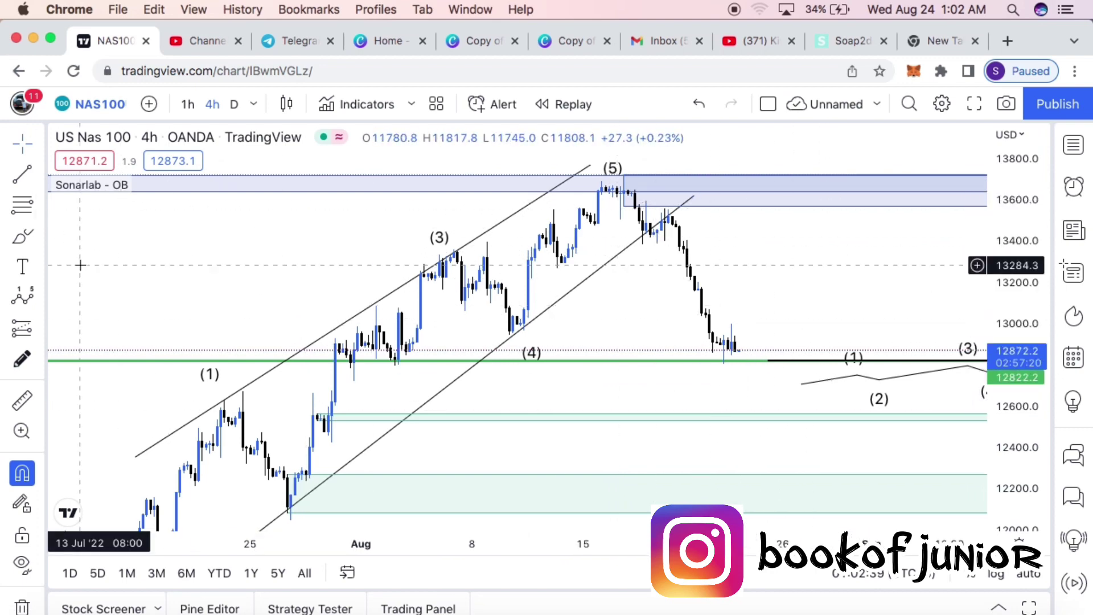
Circle the latest candles just above the green horizontal line with the brush
drag(90, 264, 109, 219)
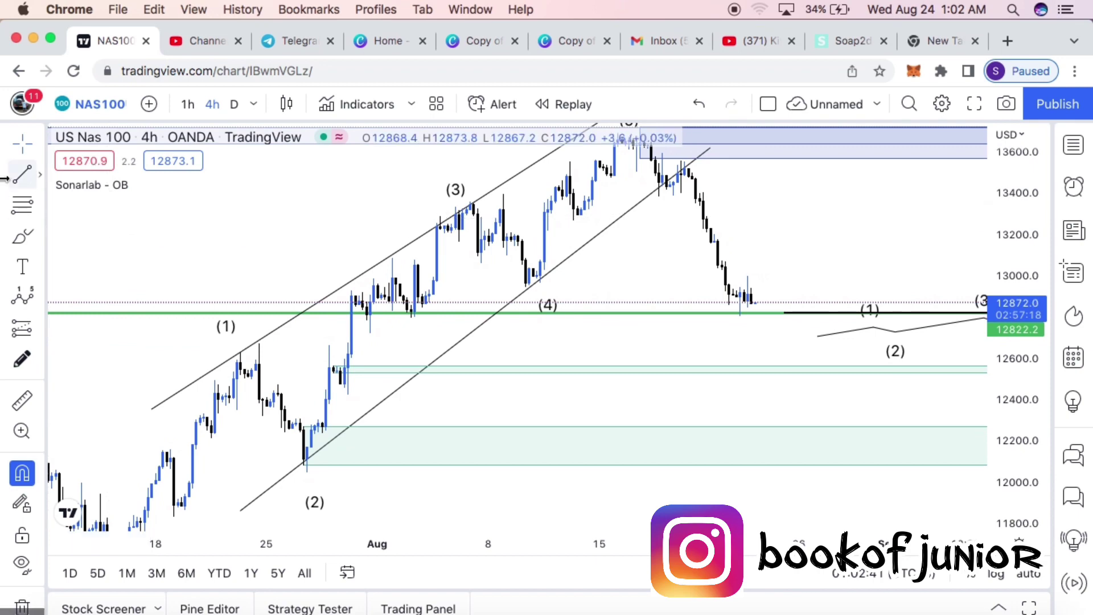
click(23, 236)
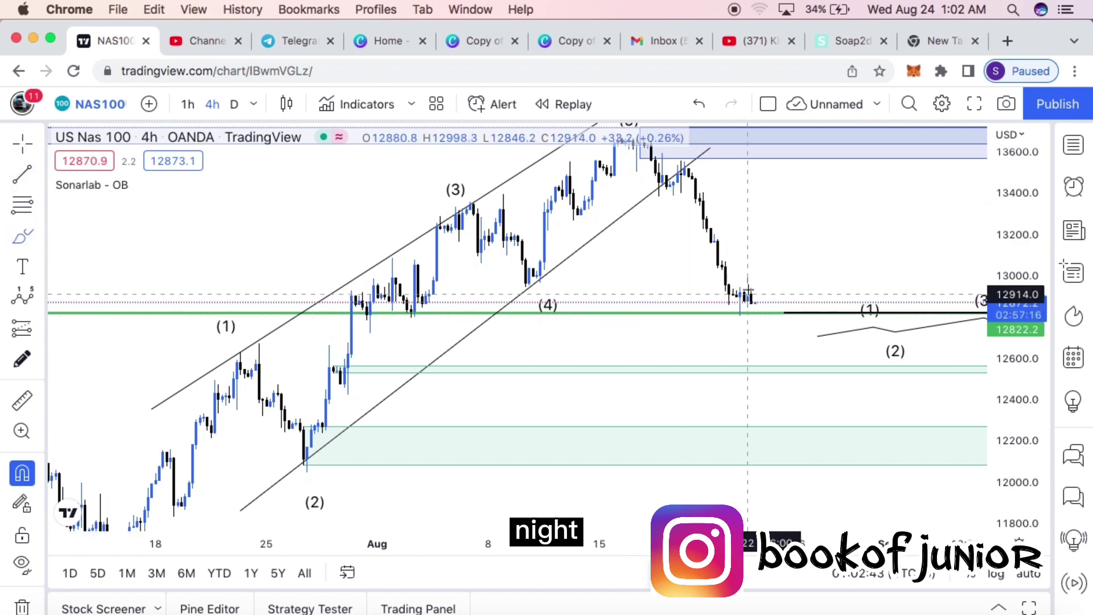
click(737, 284)
mouse_move(738, 285)
mouse_down()
mouse_move(742, 313)
mouse_move(766, 283)
mouse_move(729, 285)
mouse_up()
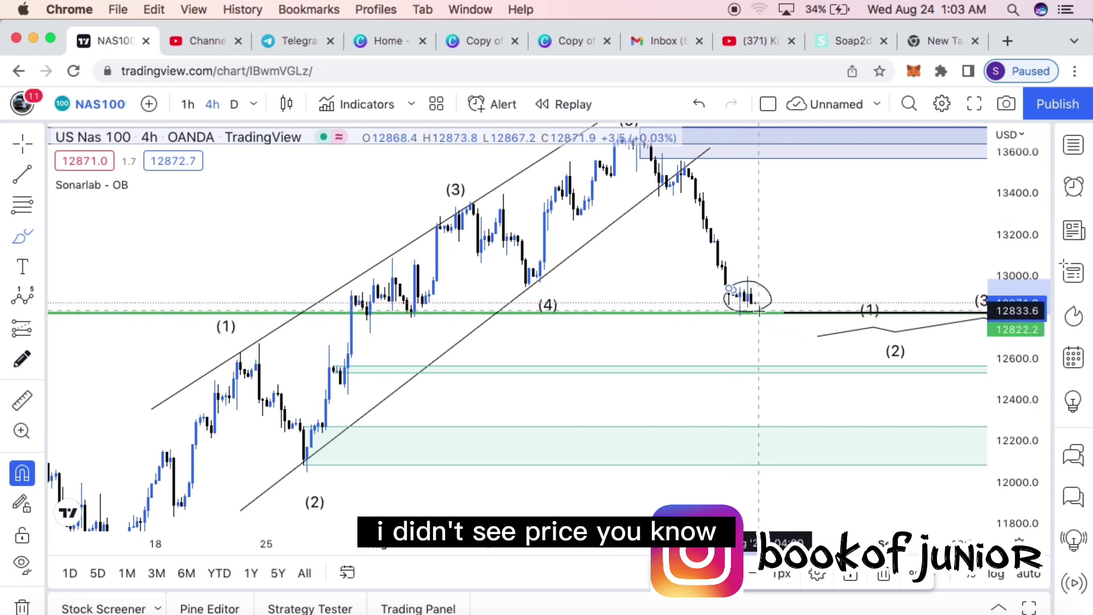
Brush a projected drop from the circled candles to the large lower order block, plus a zigzag rebound, and delete the rebound stroke
mouse_move(759, 311)
mouse_down()
mouse_move(785, 425)
mouse_move(810, 366)
mouse_move(837, 393)
mouse_move(851, 363)
mouse_up()
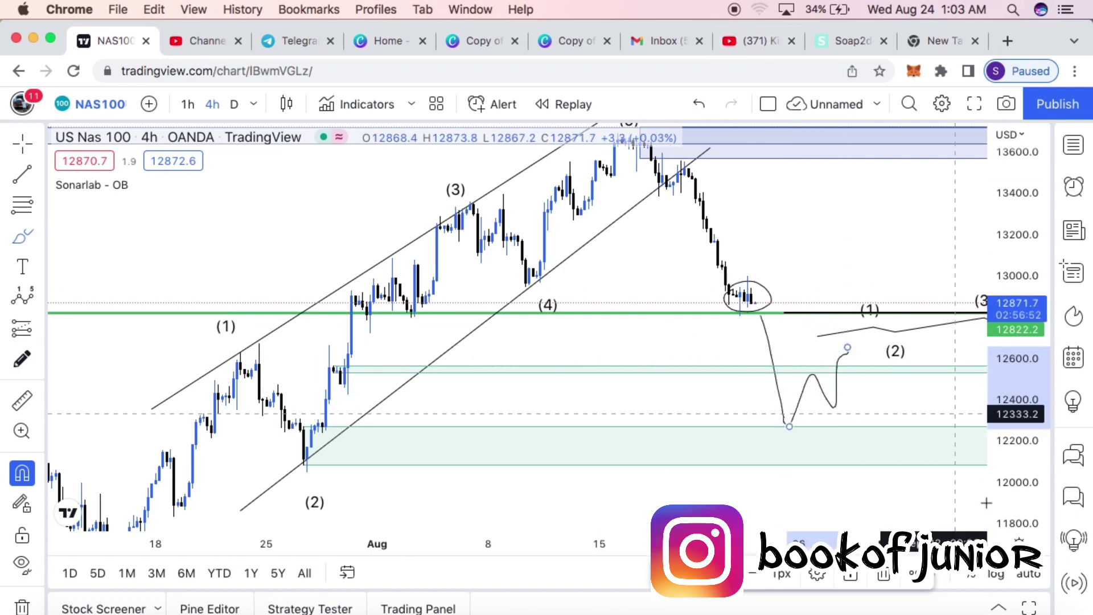
click(884, 577)
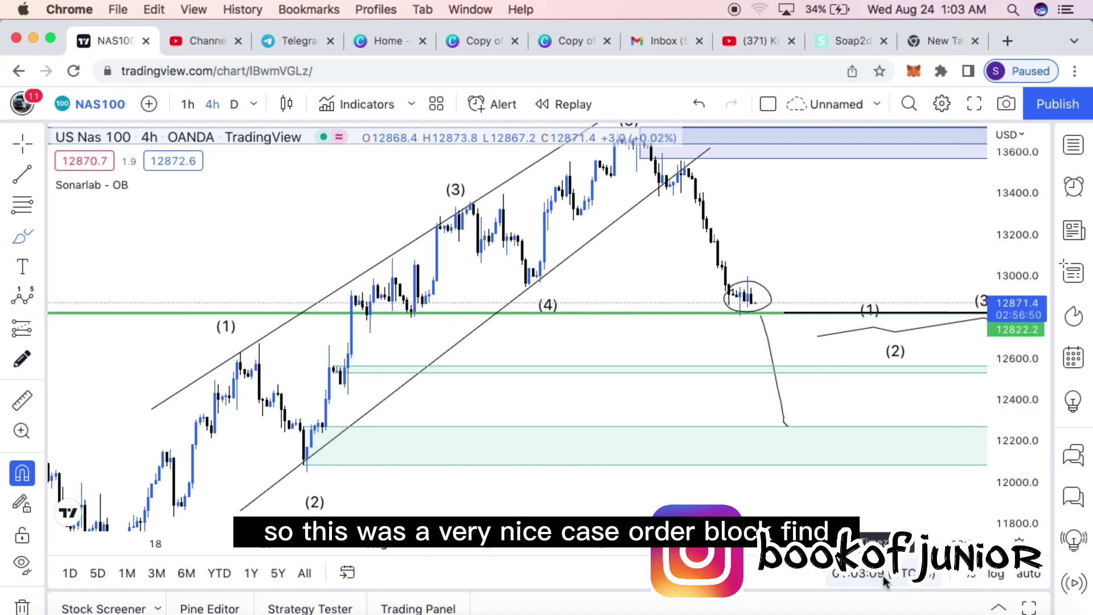